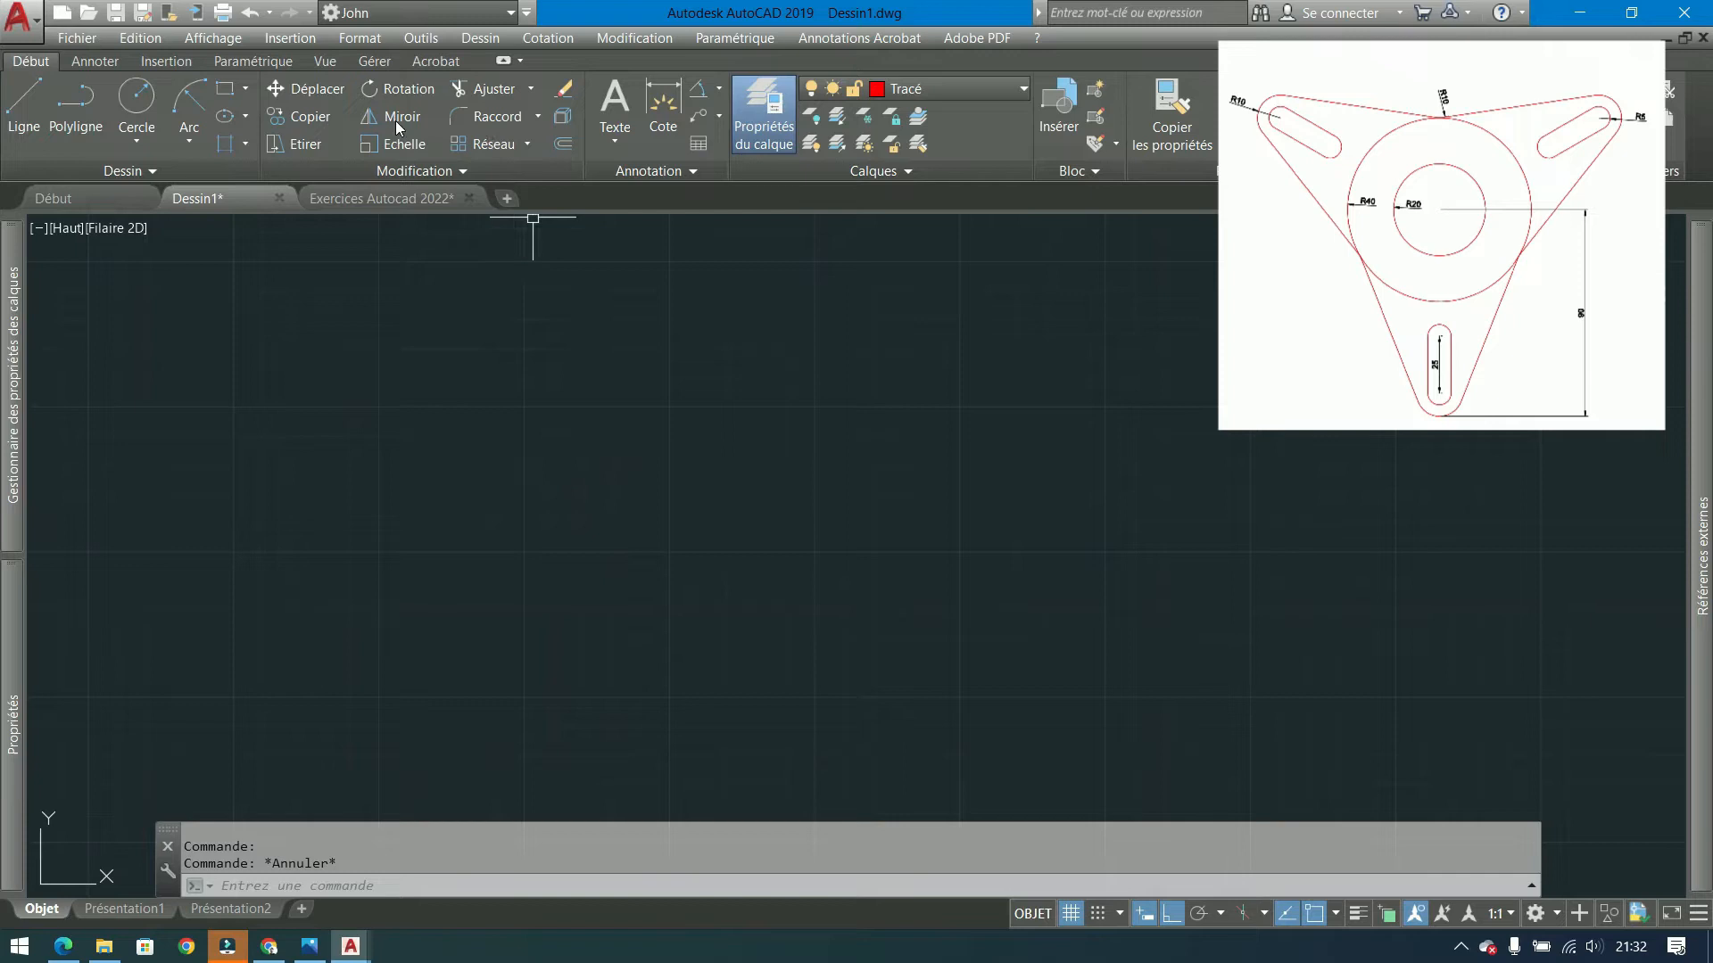
- Draw two concentric circles with radii of 20 and 40
left_click(136, 111)
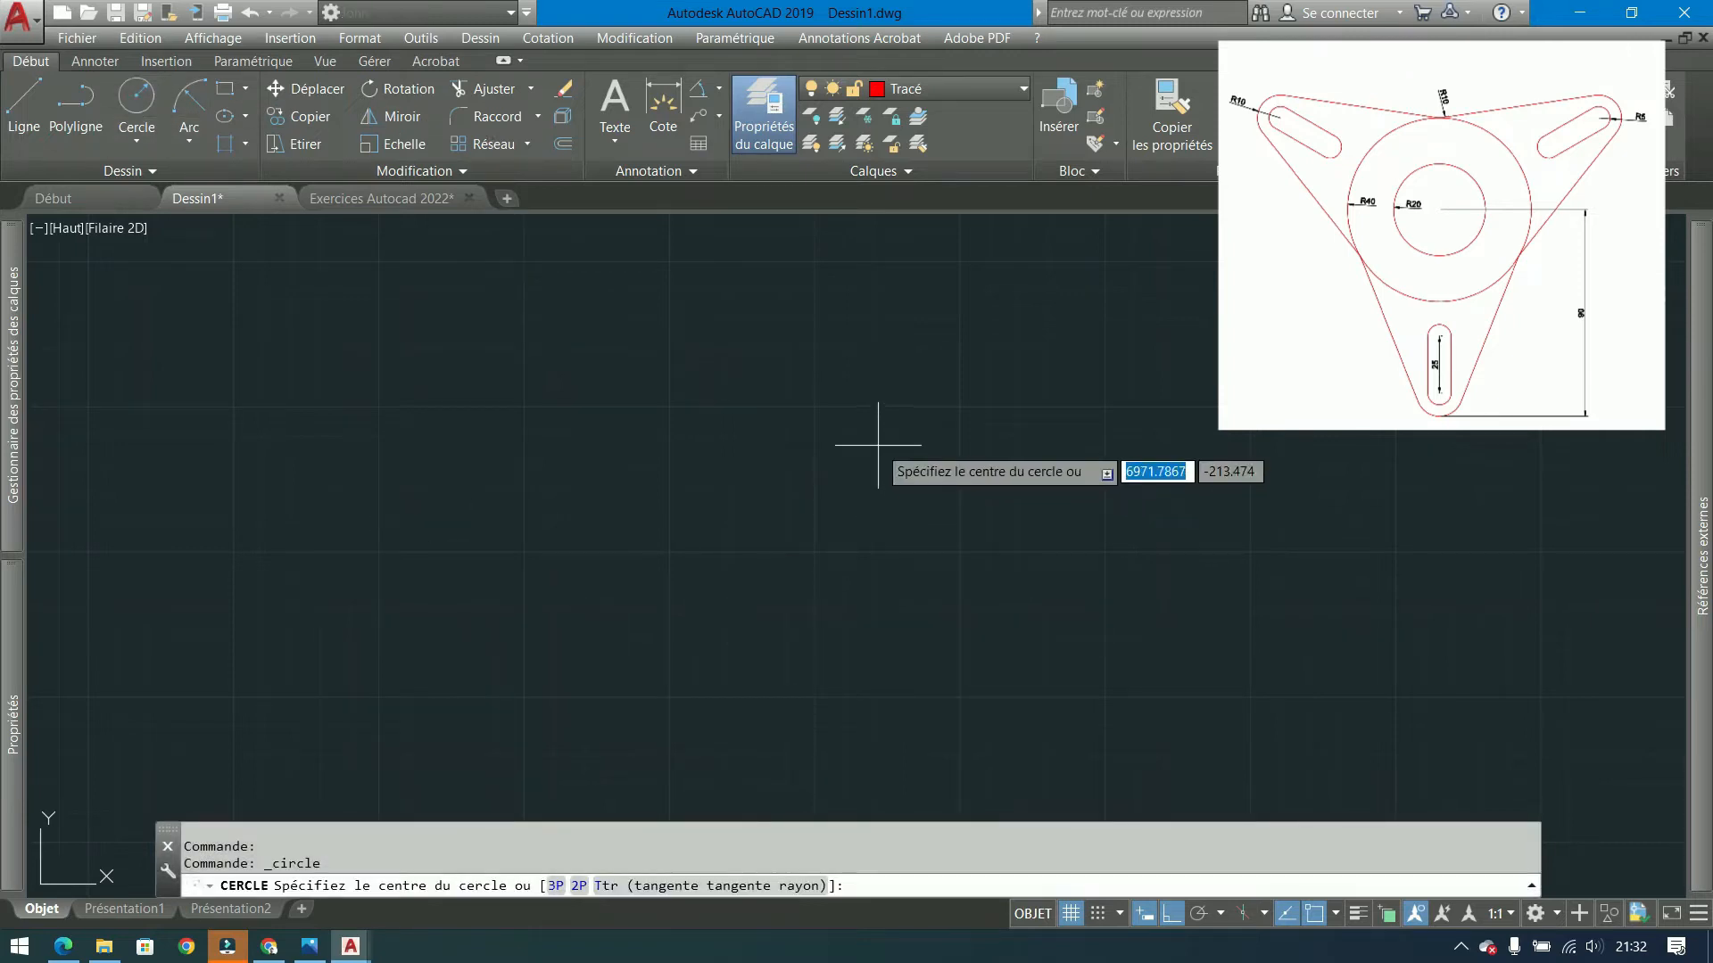
left_click(891, 434)
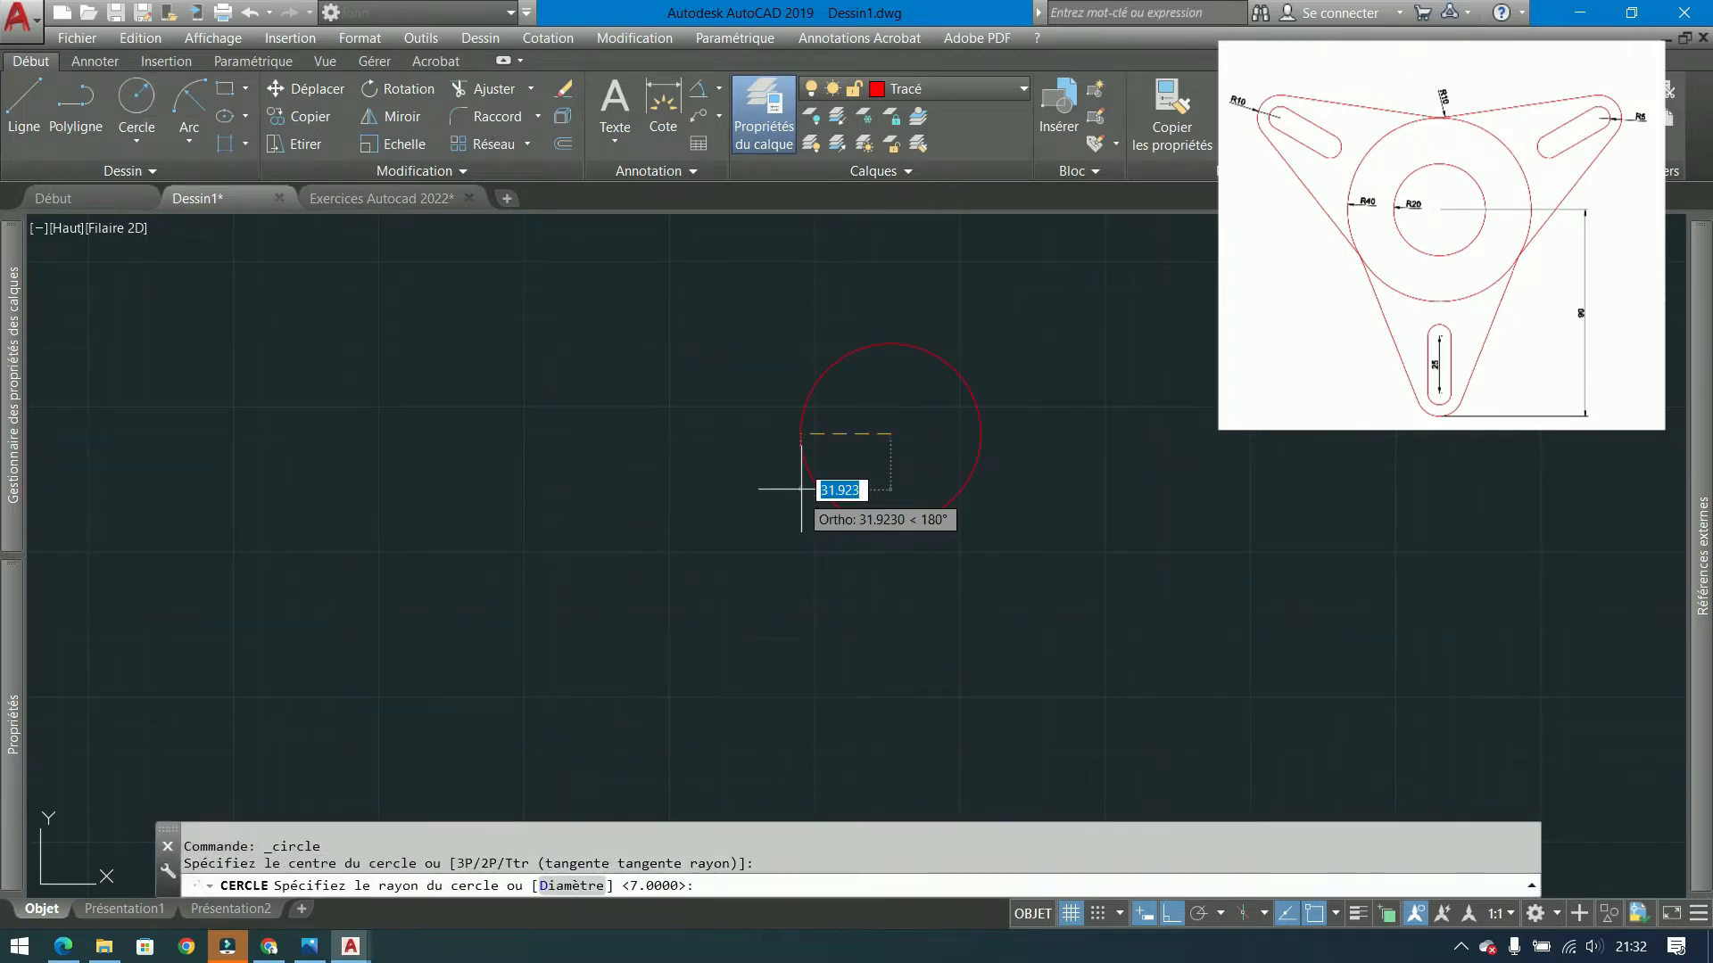
middle_click_drag(804, 484, 473, 537)
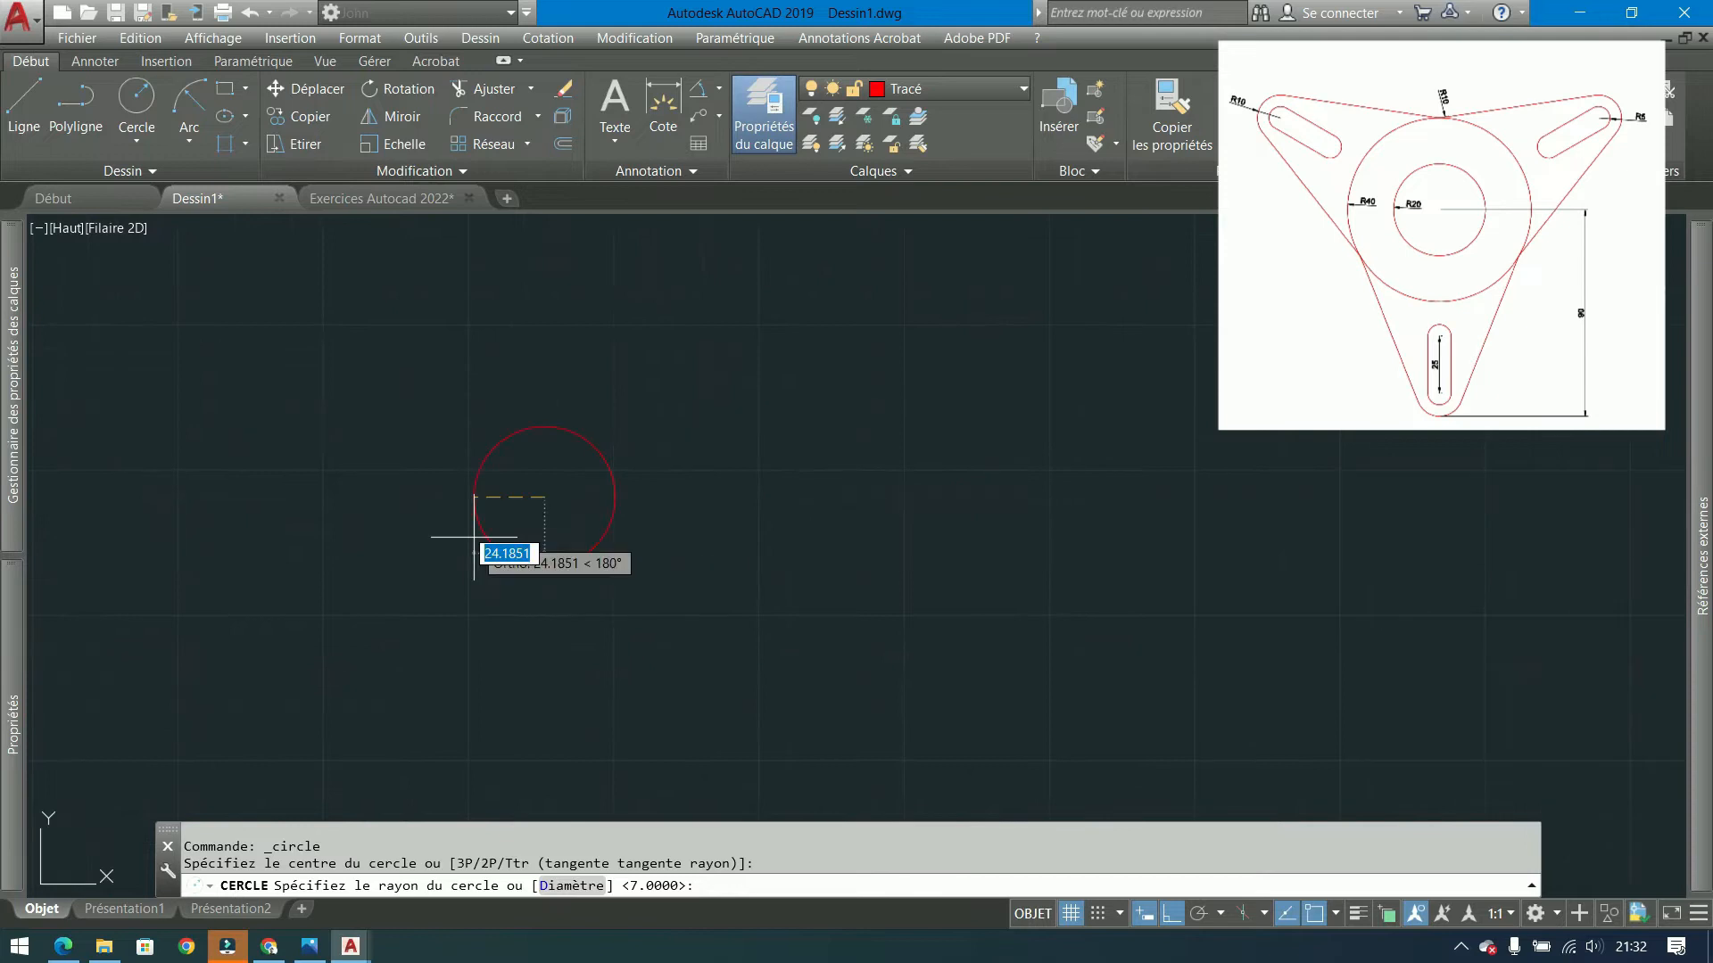
type("20")
key("Return")
key("Return")
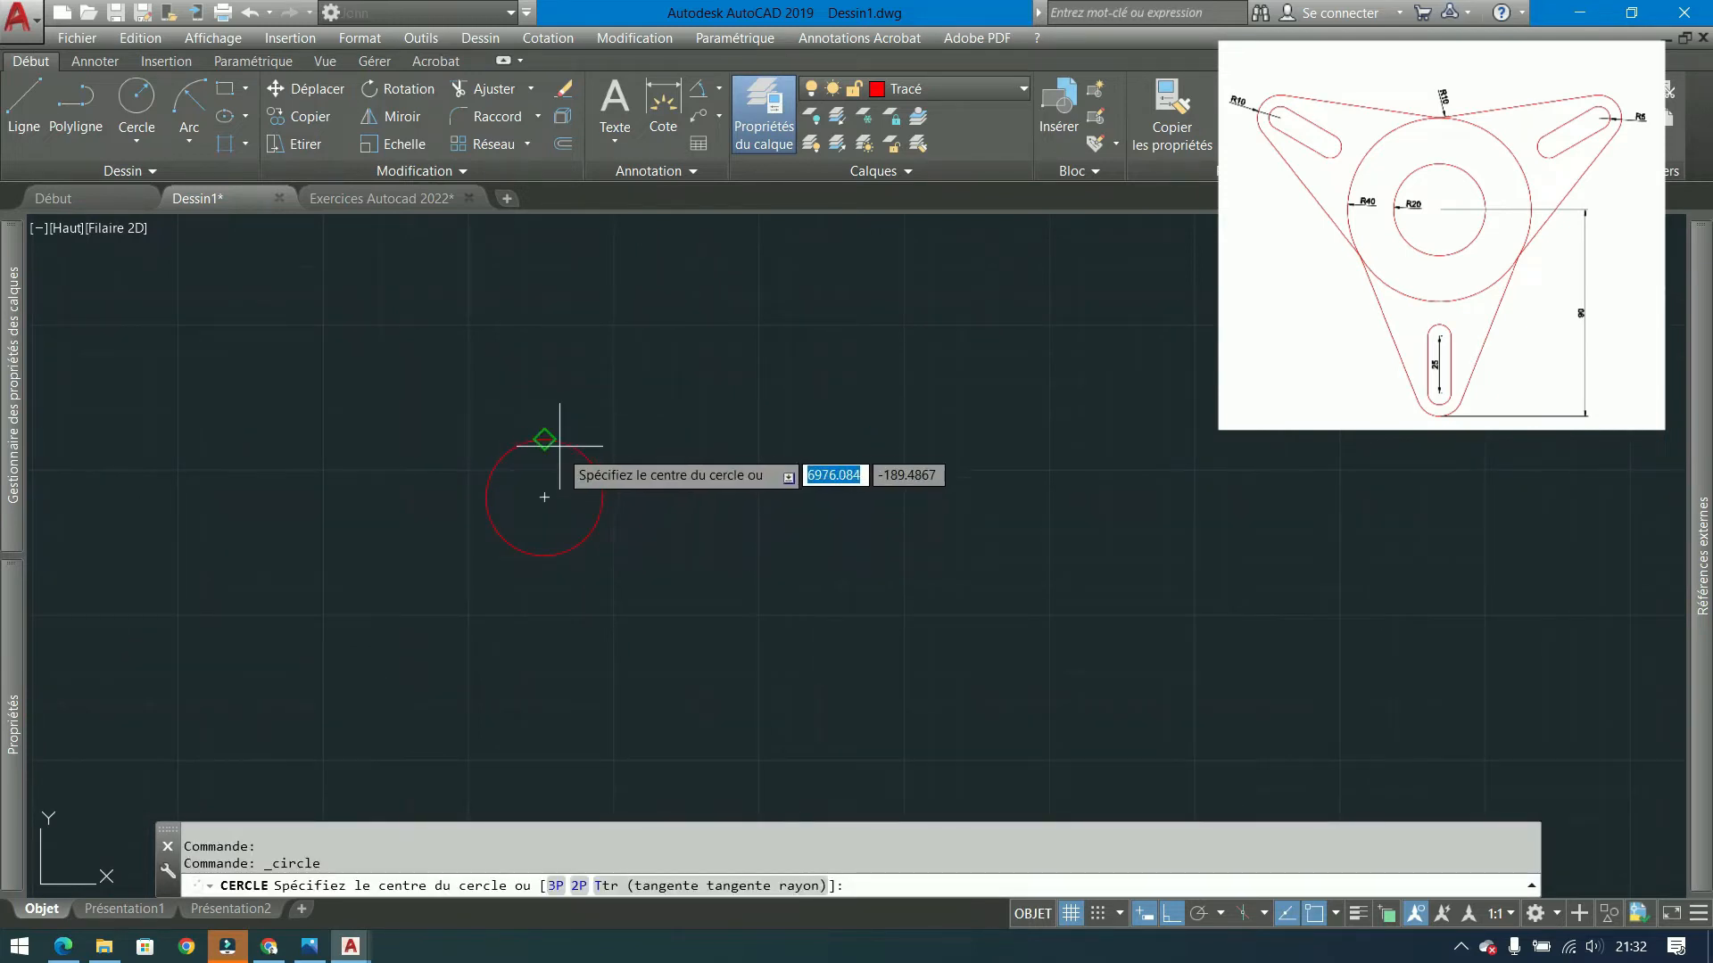
left_click(544, 496)
type("40")
key("Return")
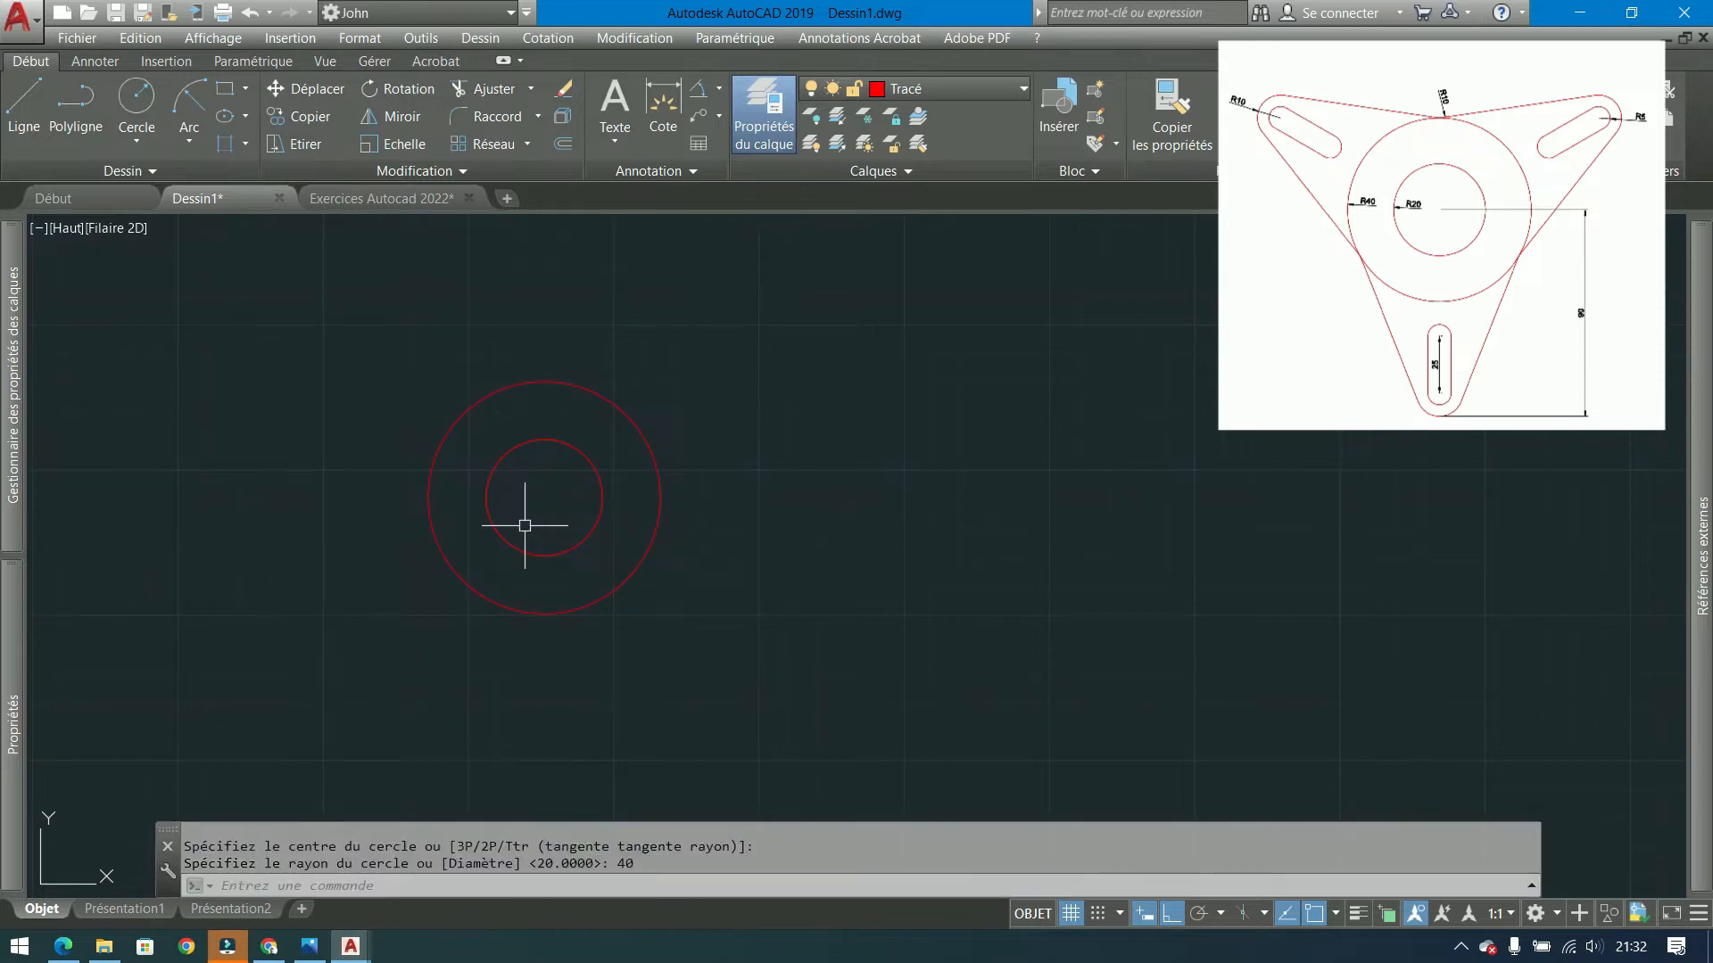
- Draw two more circles with radii of 5 and 10 at the centre of the existing circles
key("Return")
left_click(544, 497)
type("5")
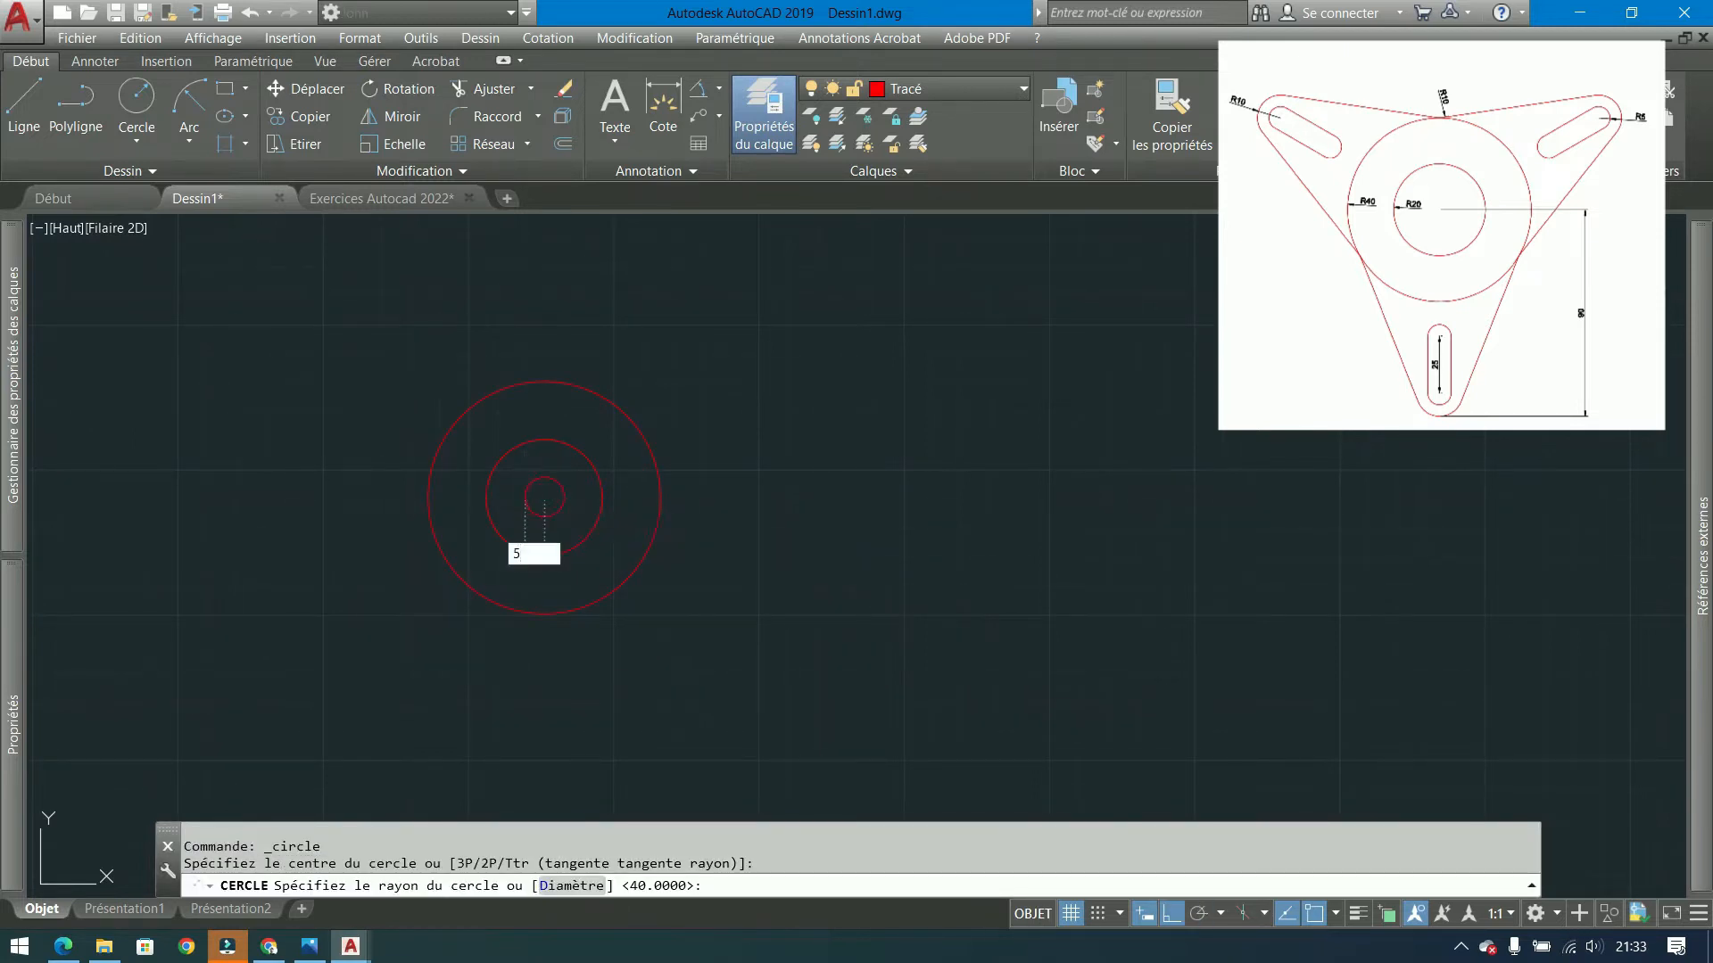
key("Return")
key("Return")
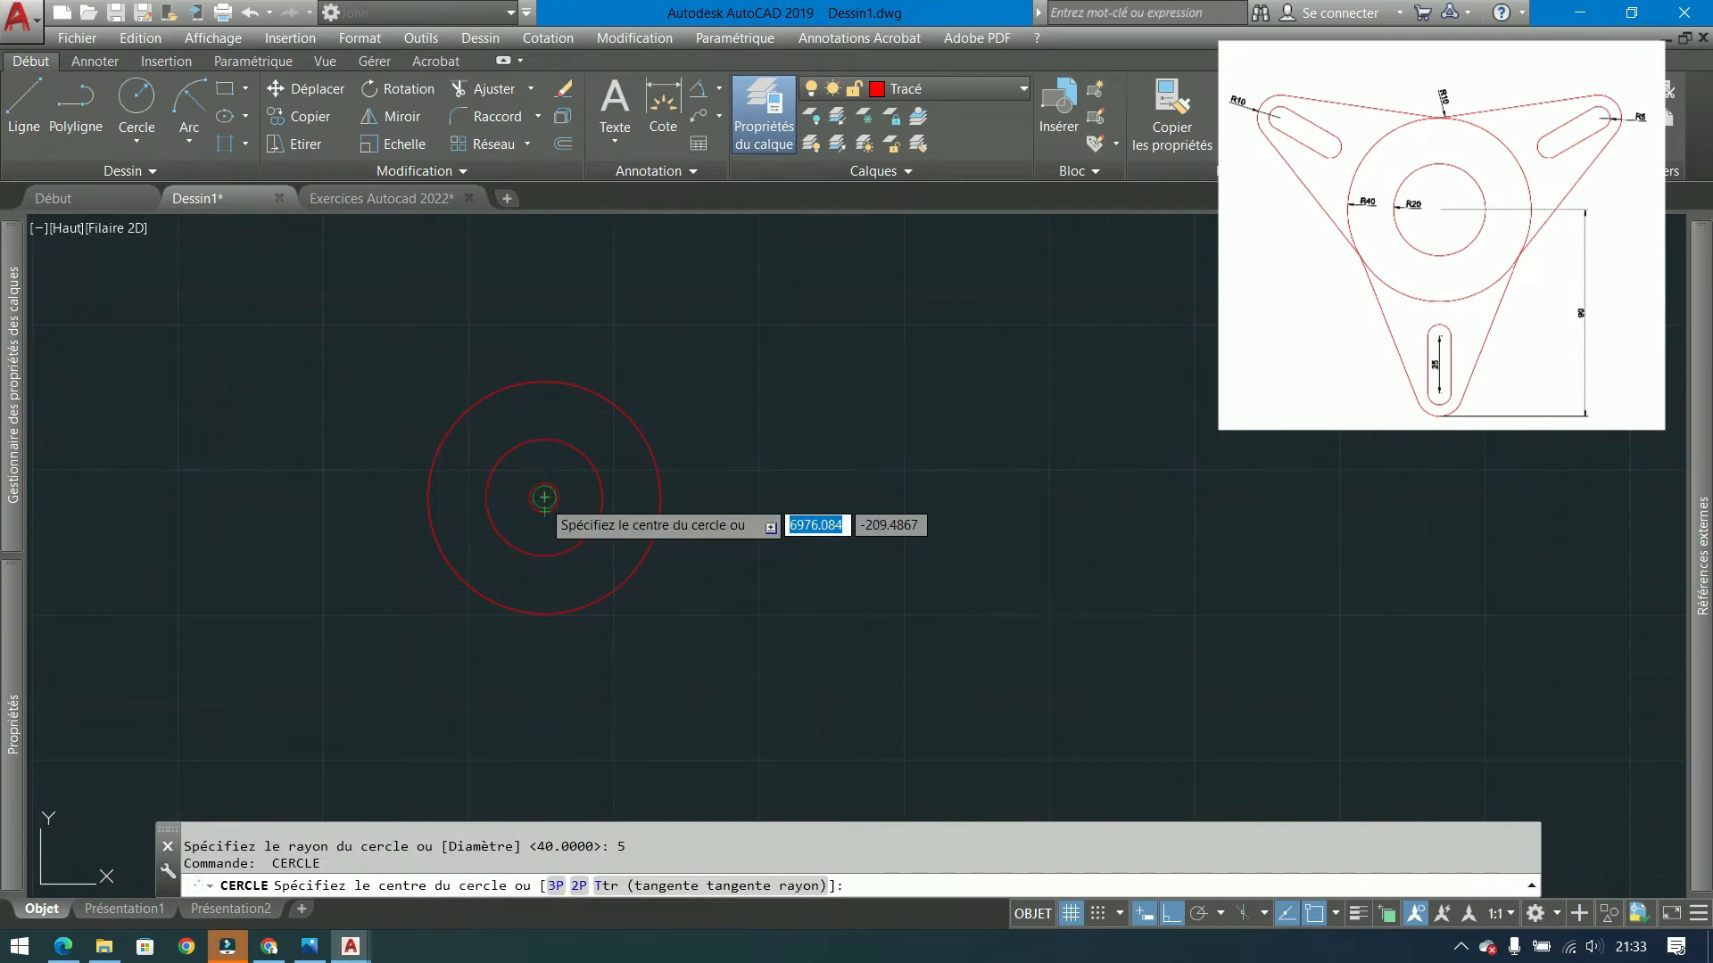
left_click(544, 497)
type("10")
key("Return")
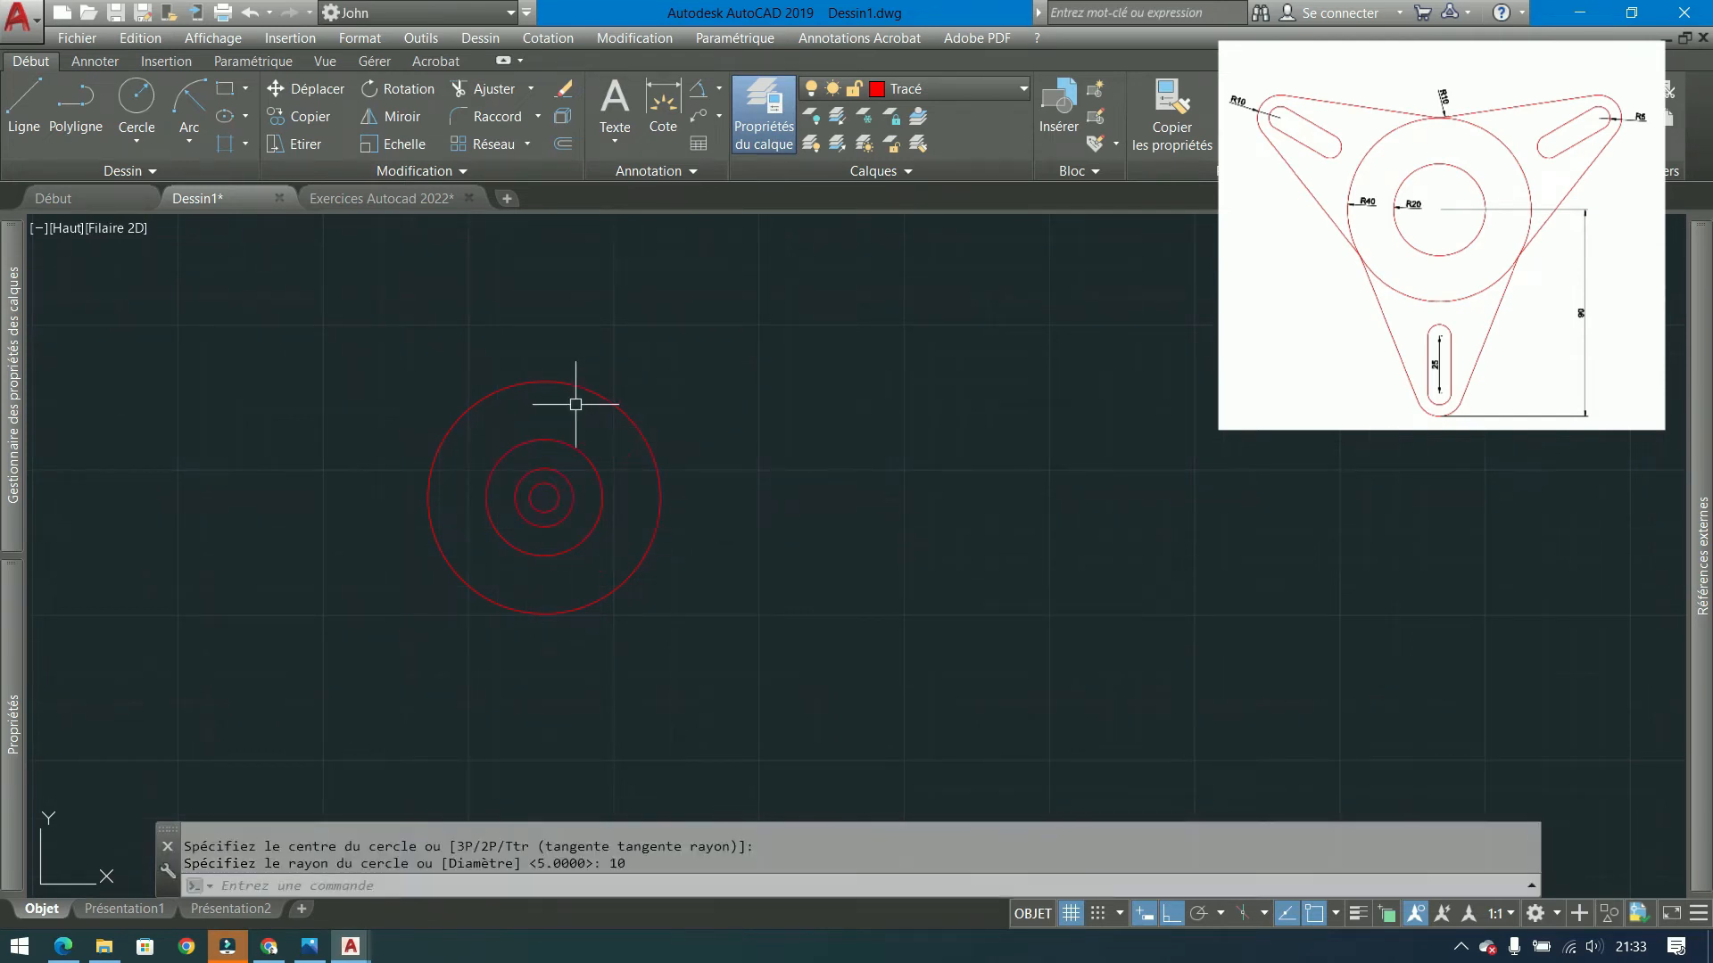
- Move the radius 5 and 10 circles straight down so the outer one's lowest point lies 90 below the large circles' centre
left_click(551, 462)
left_click(517, 501)
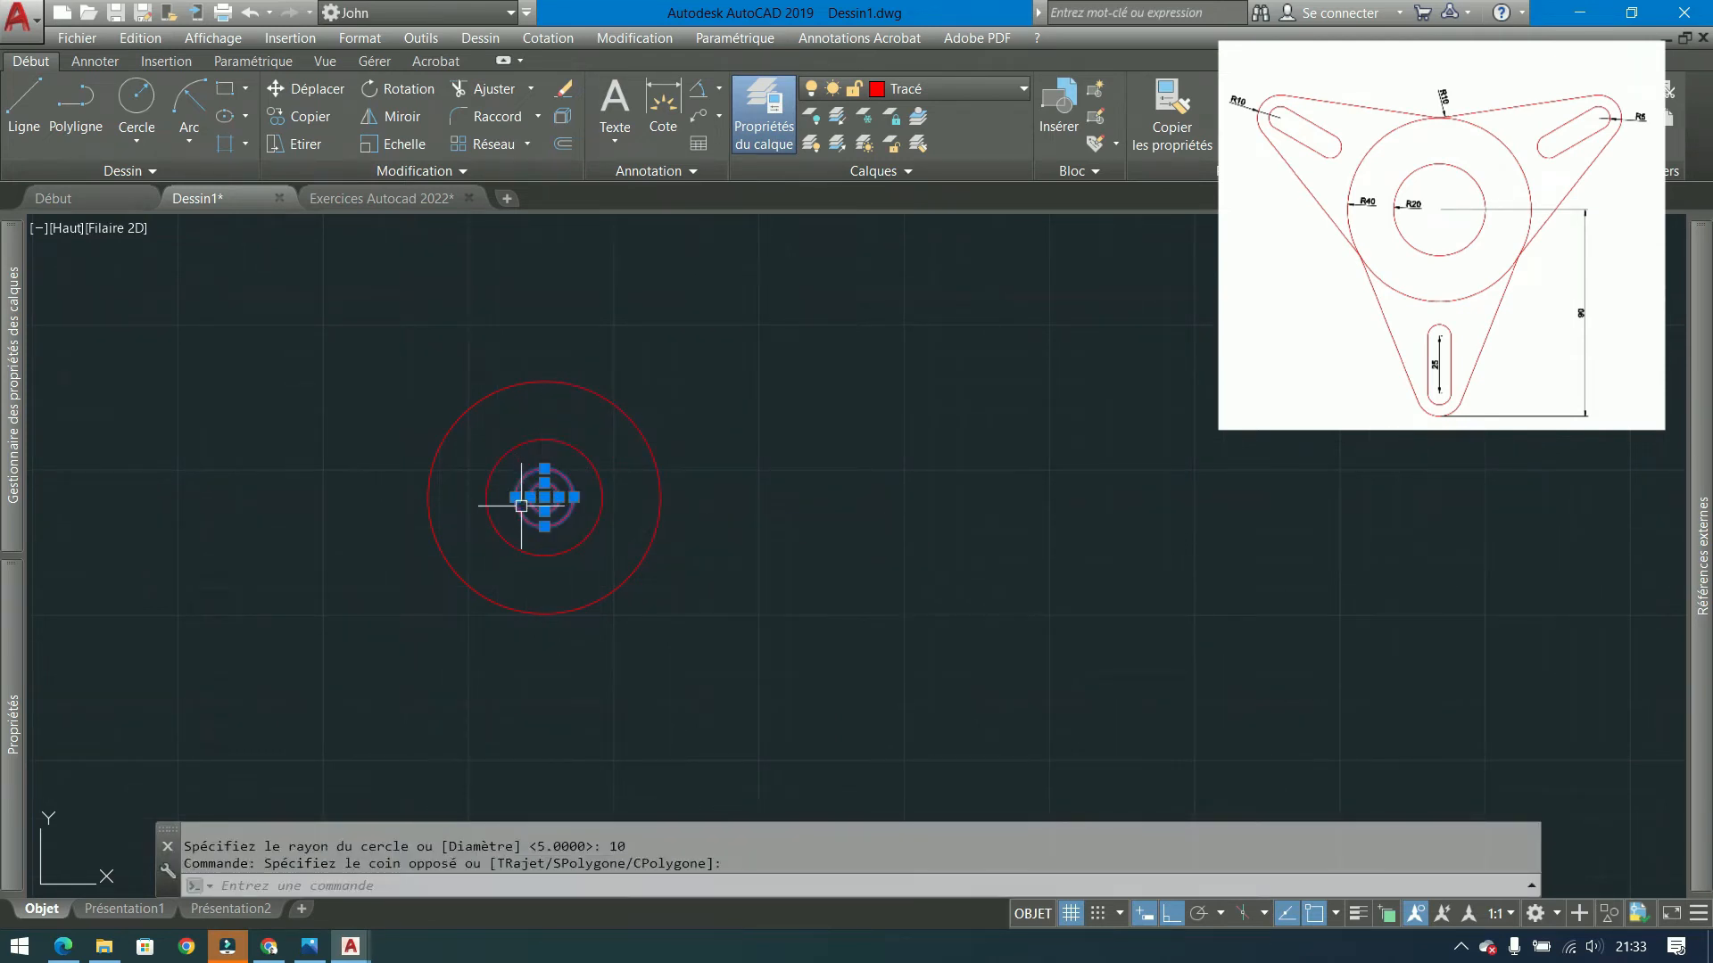
left_click(298, 89)
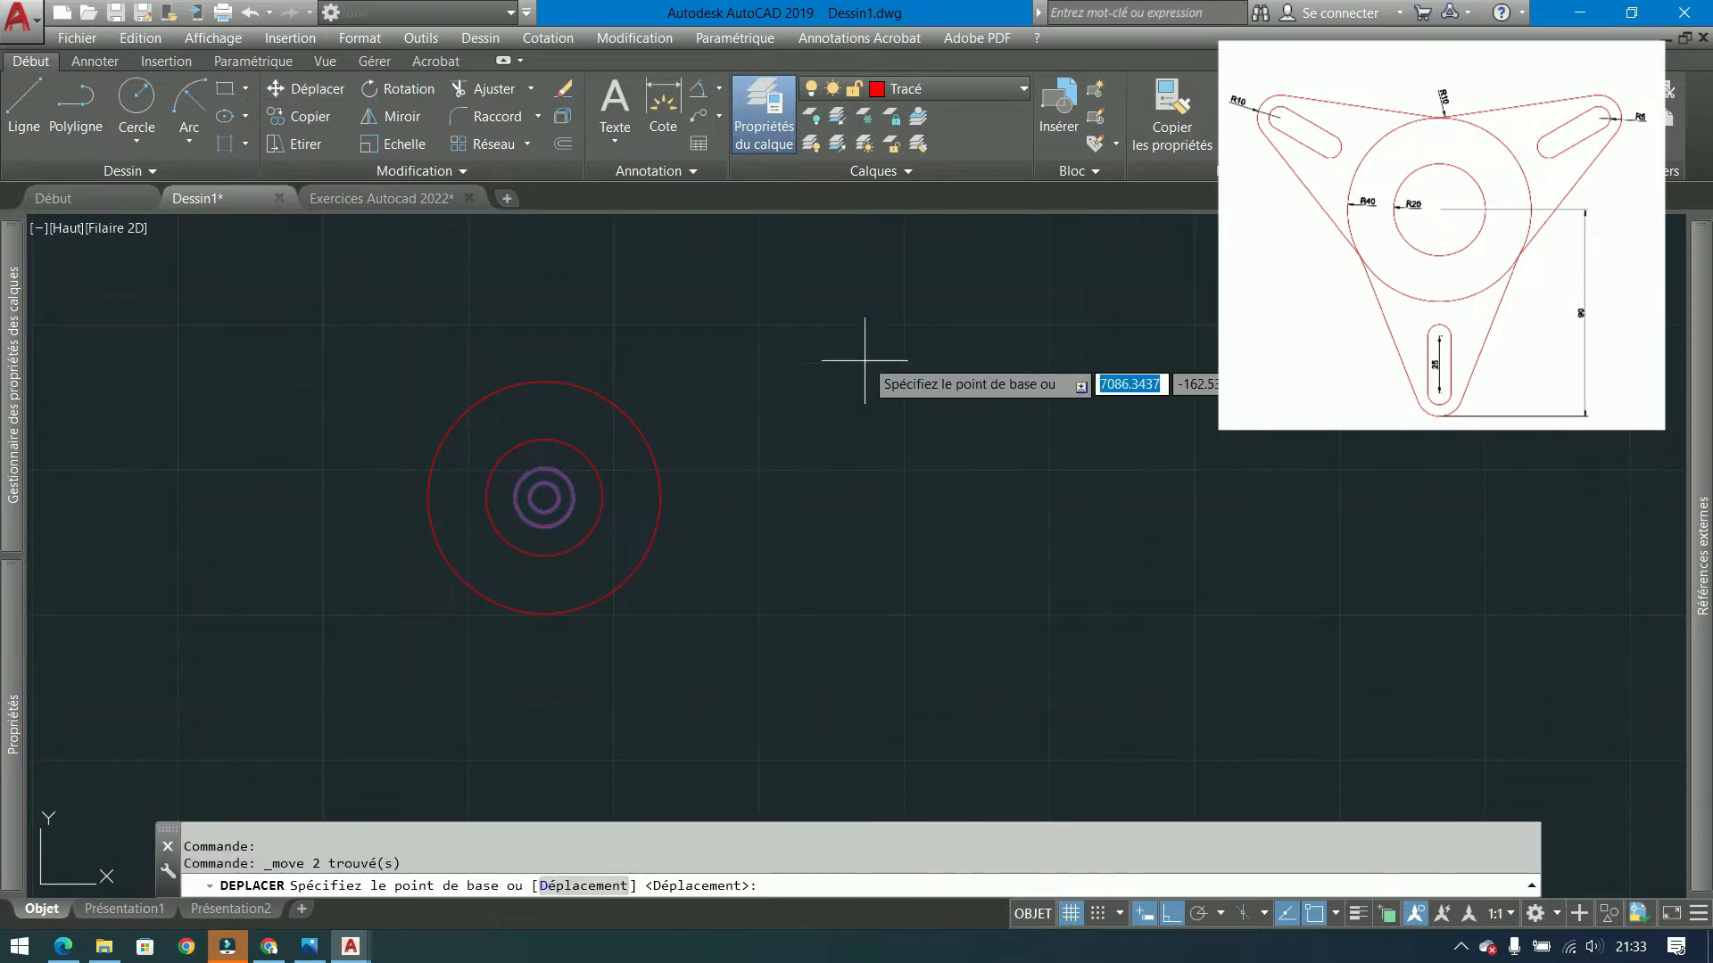
left_click(858, 315)
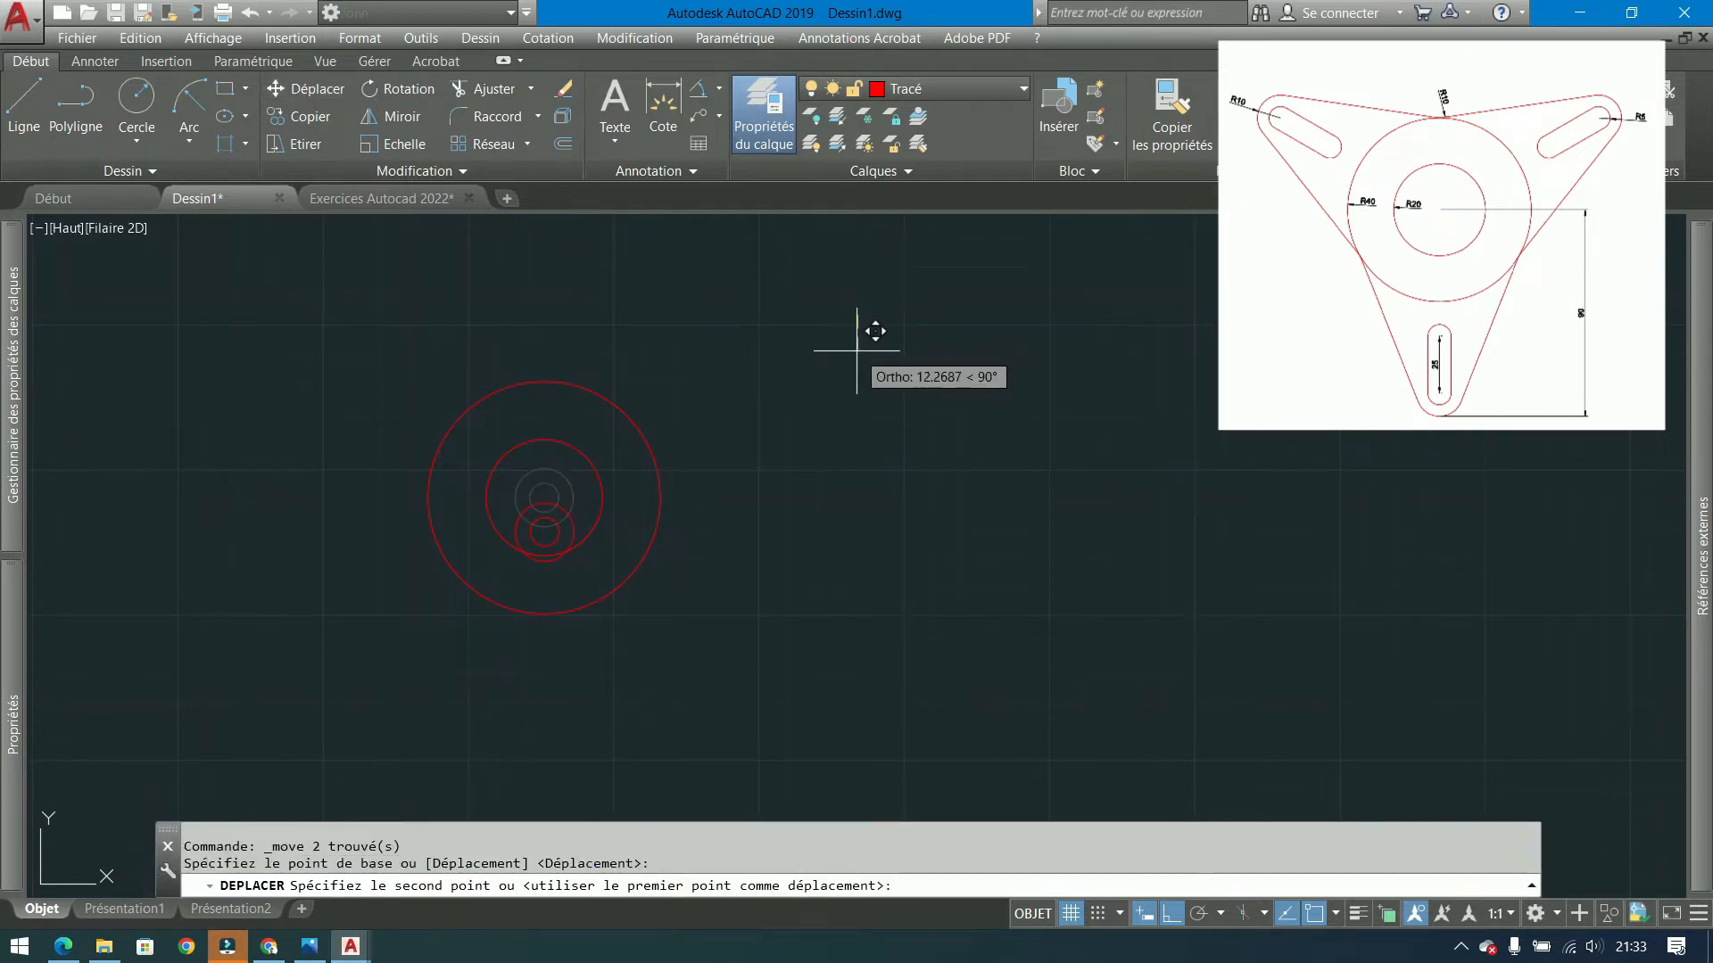
type("90")
key("Return")
- Draw a vertical polyline 90 long downward from the centre of the large circles
left_click(75, 98)
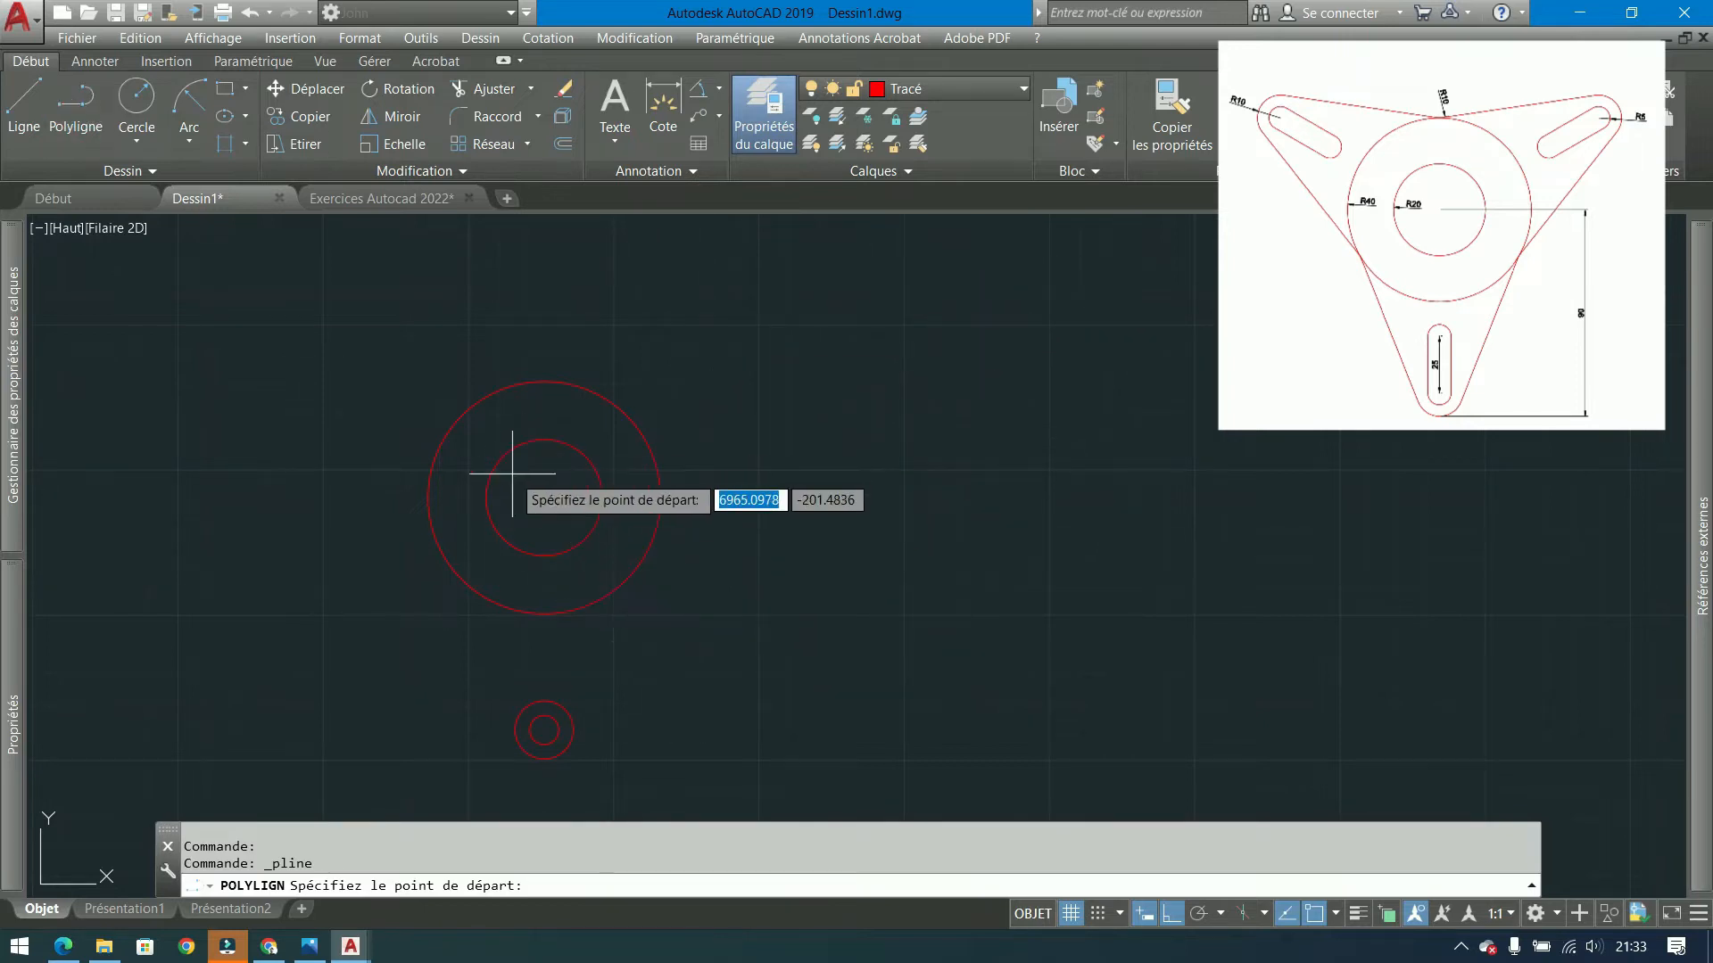
left_click(544, 496)
type("90")
key("Return")
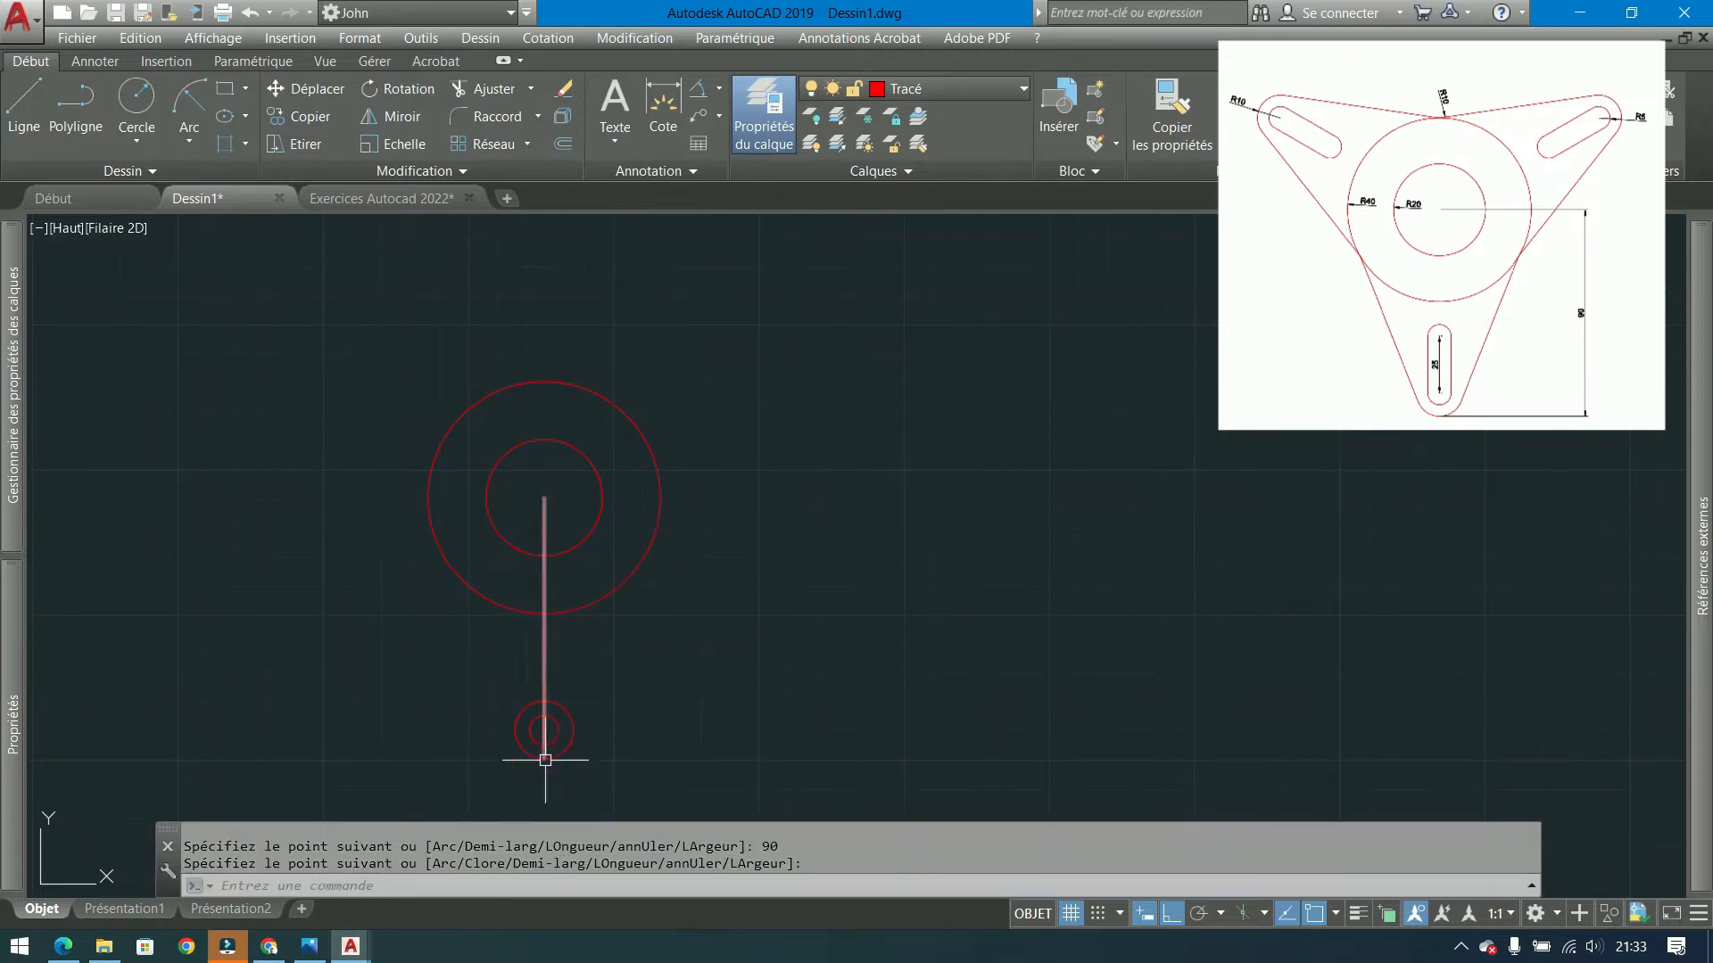
scroll(563, 746, "down", 2)
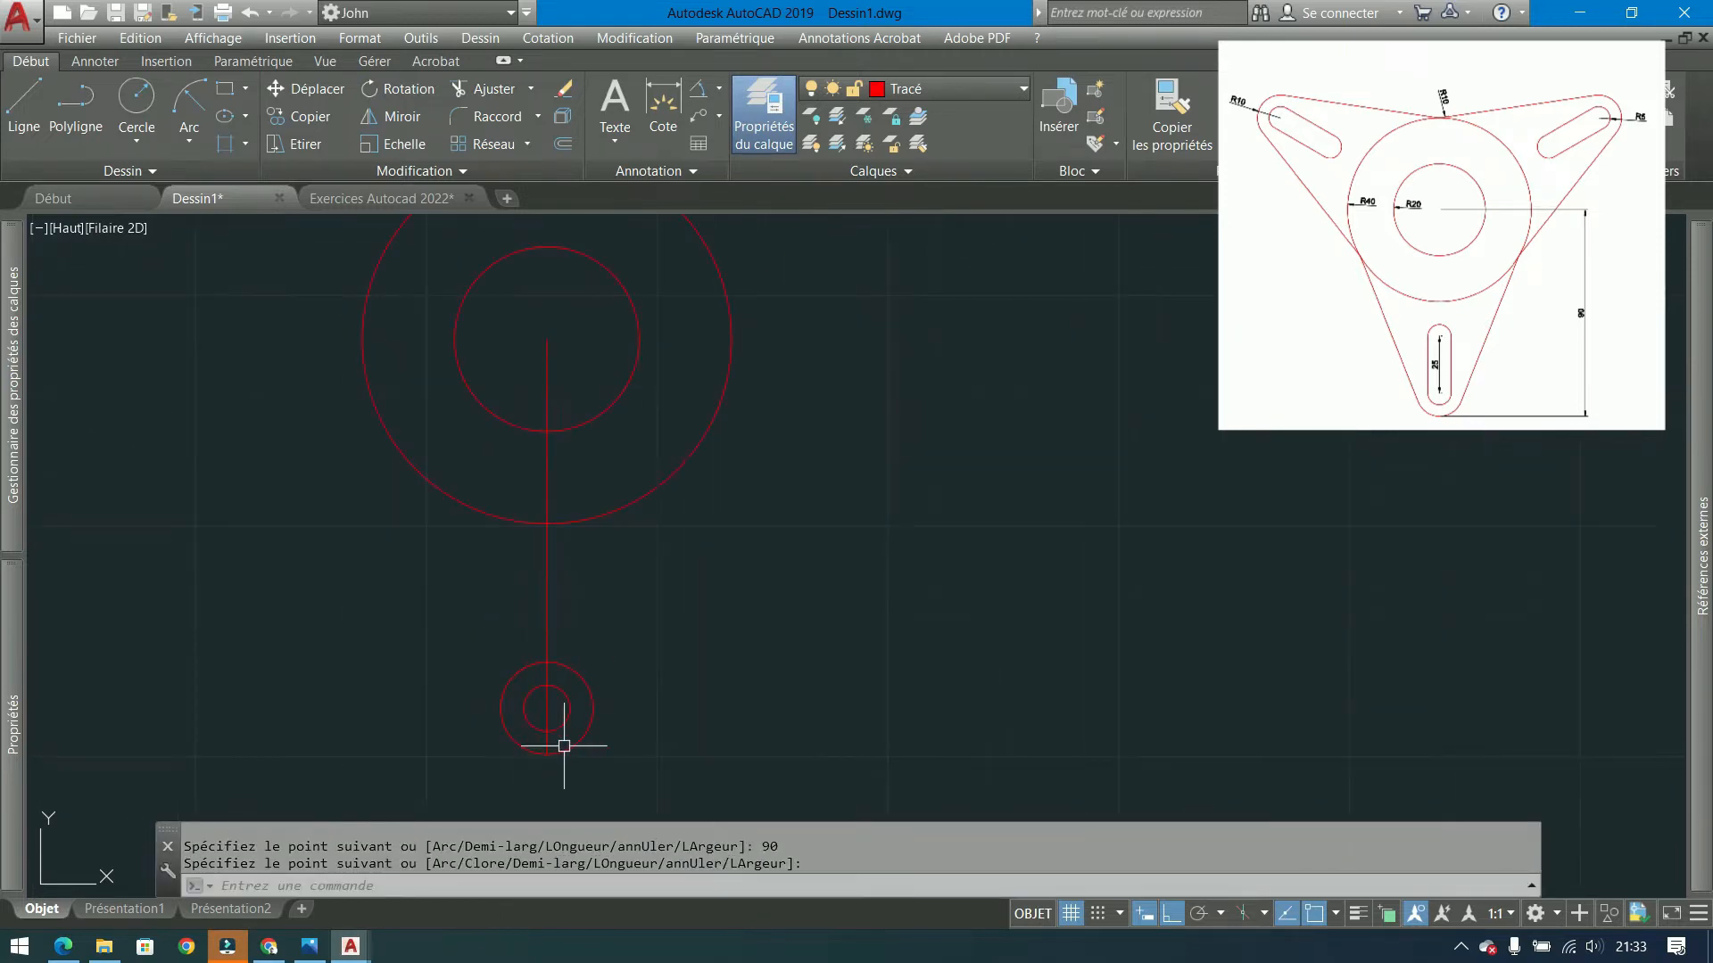
key("Return")
- Assign the vertical line and the two small circles to the Construction layer, and make that layer current
left_click(681, 630)
left_click(409, 777)
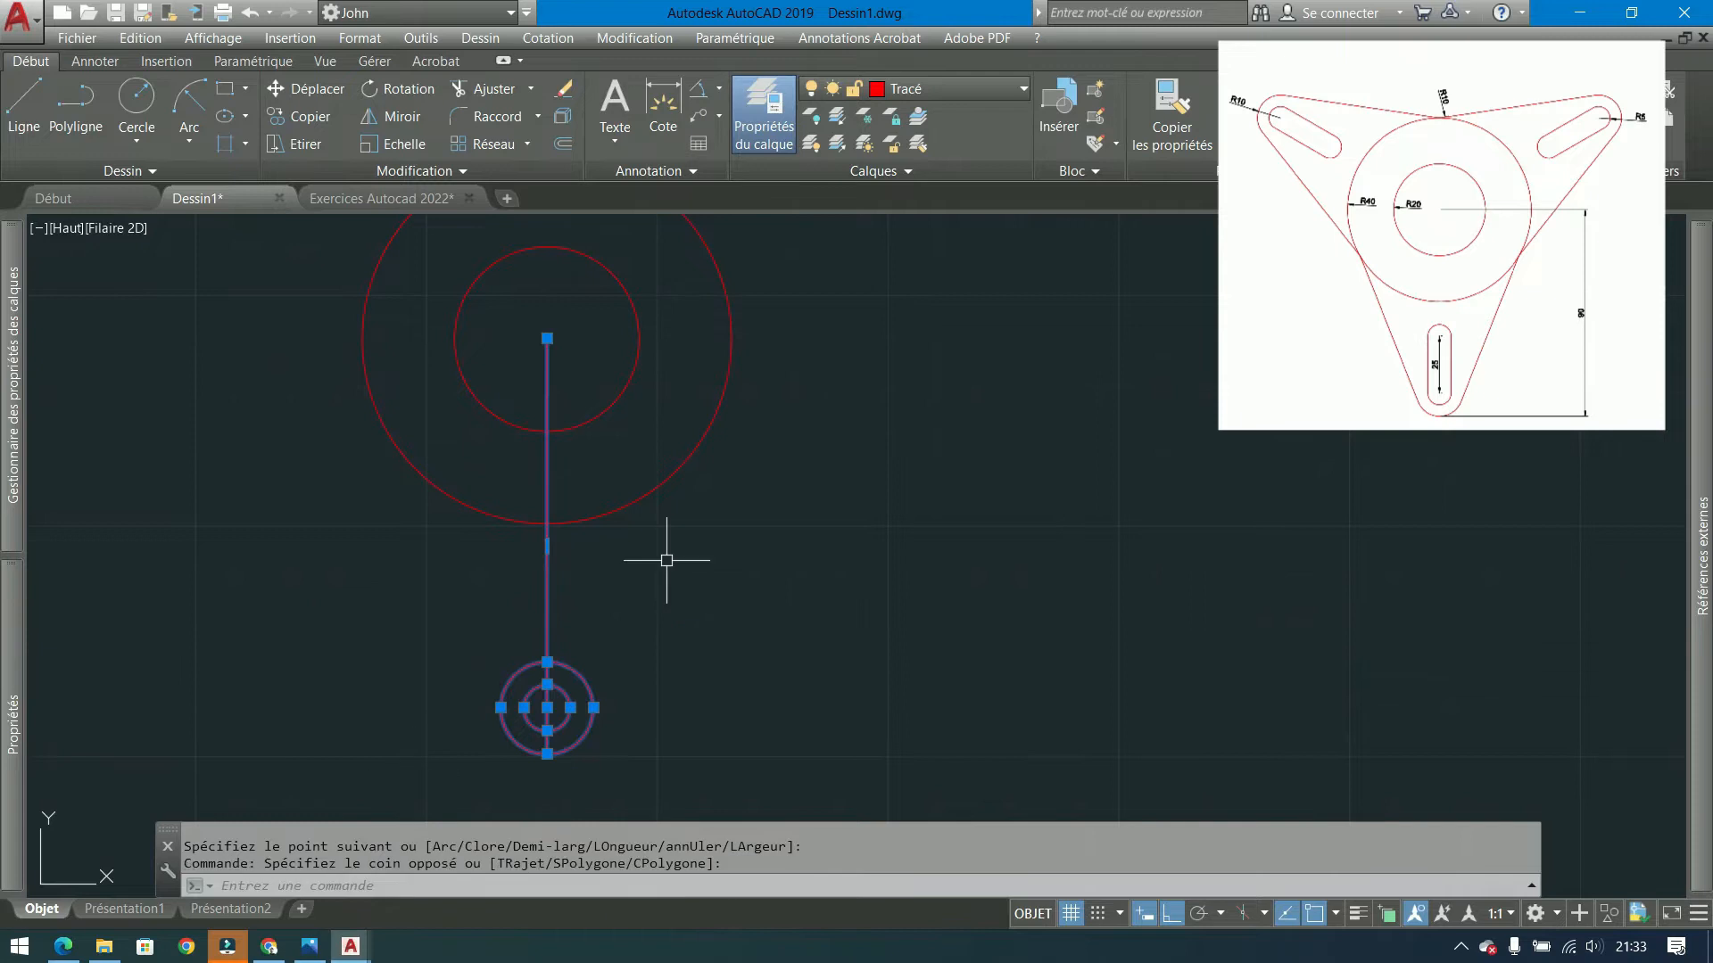
left_click(1023, 87)
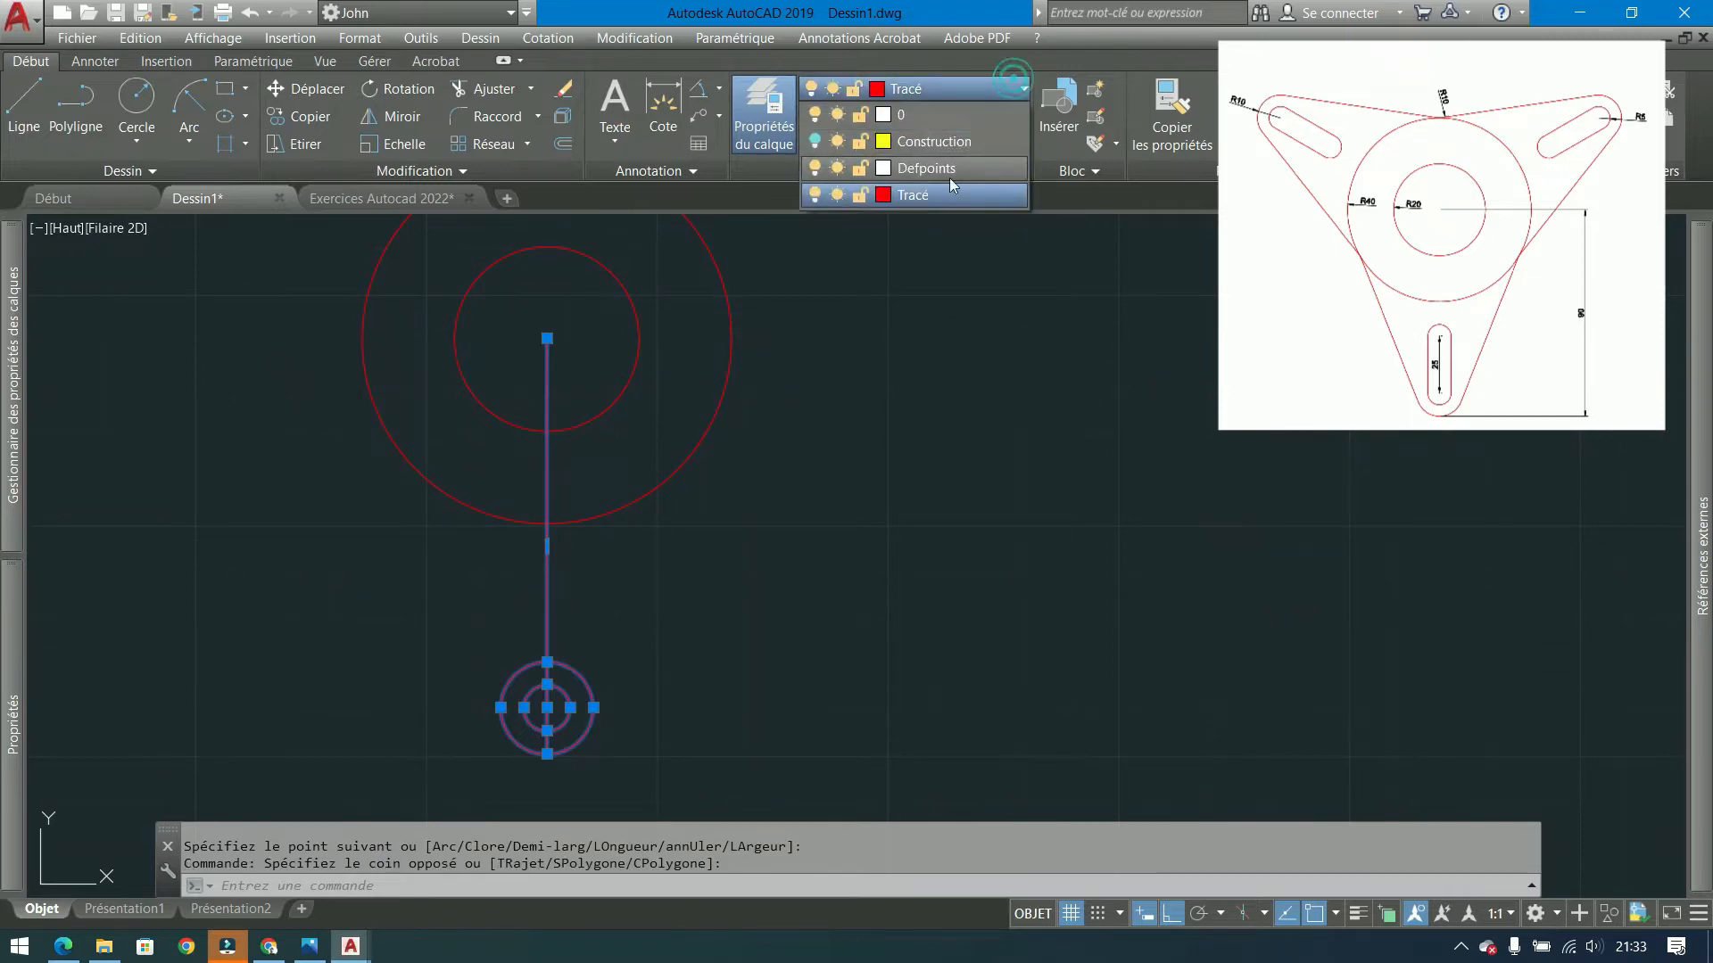
left_click(928, 141)
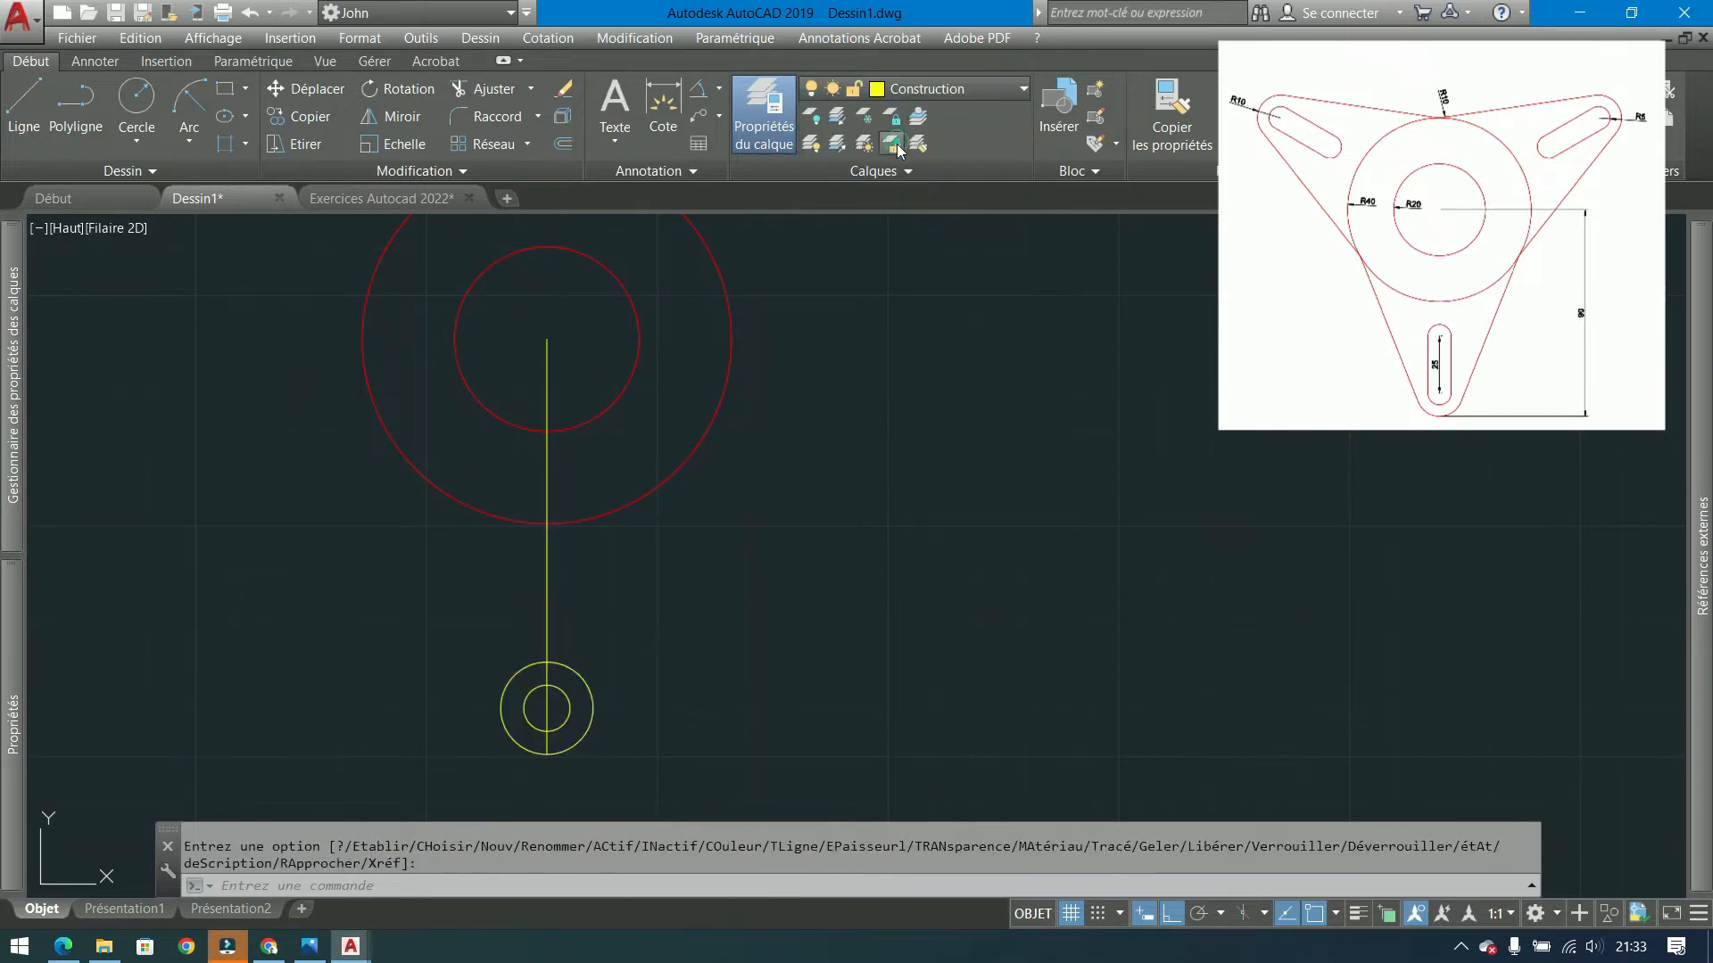
key("Escape")
left_click(960, 82)
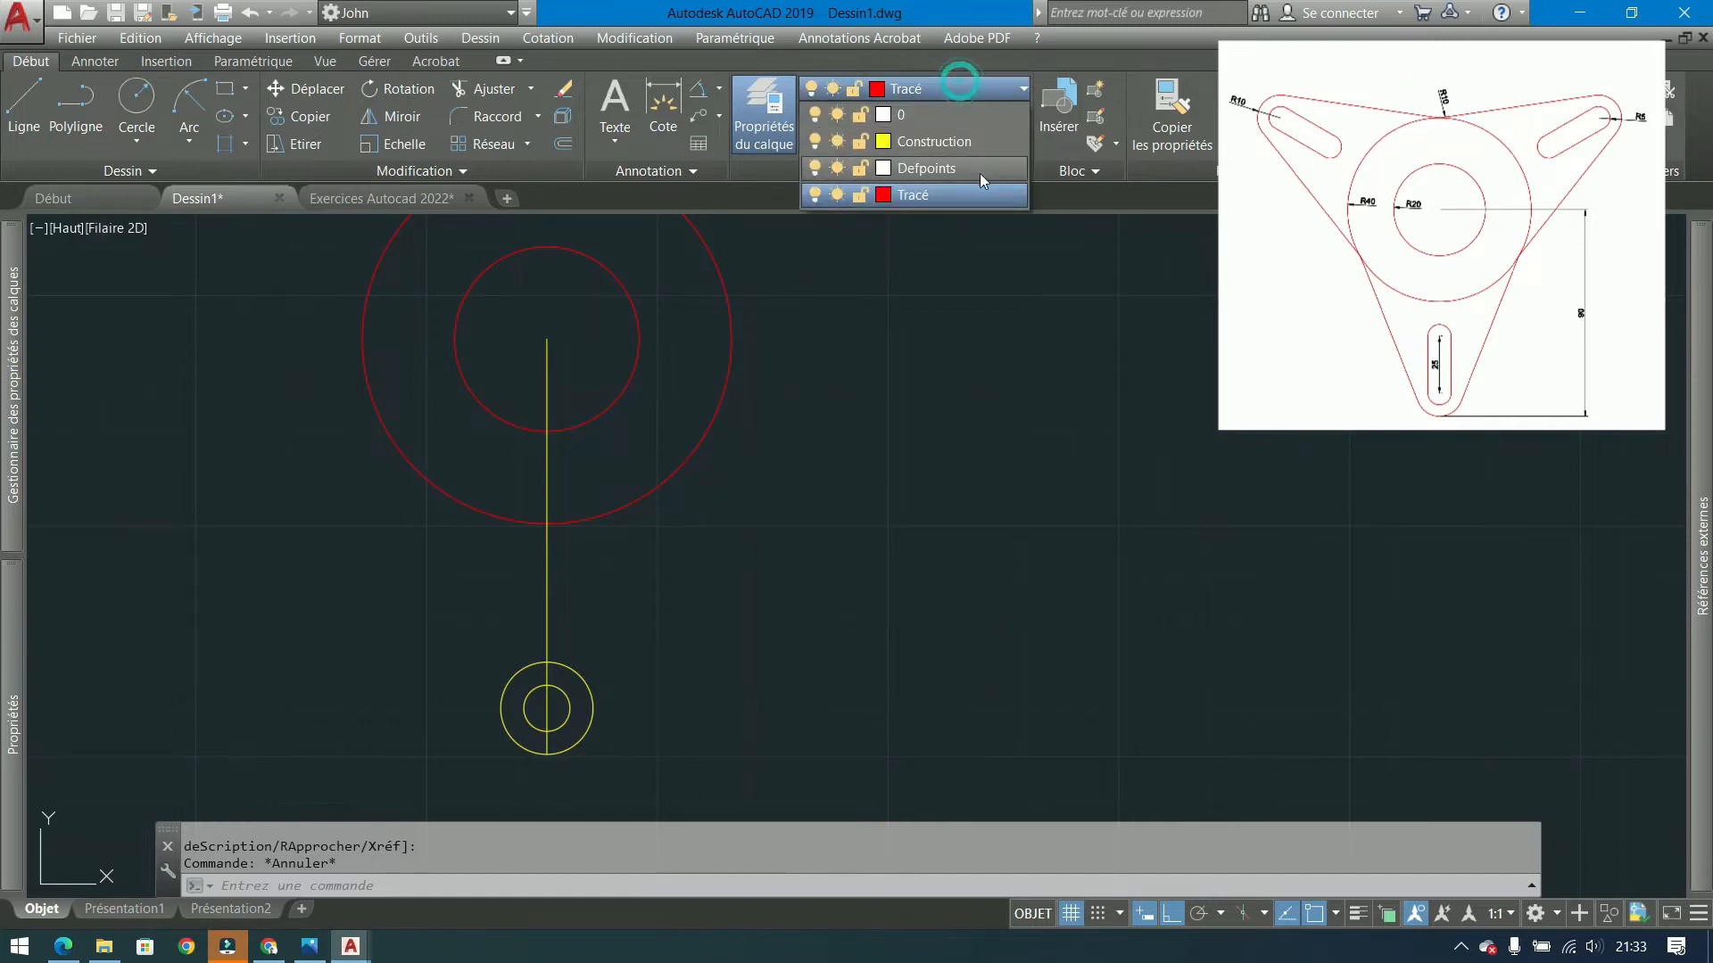
left_click(946, 143)
left_click(870, 295)
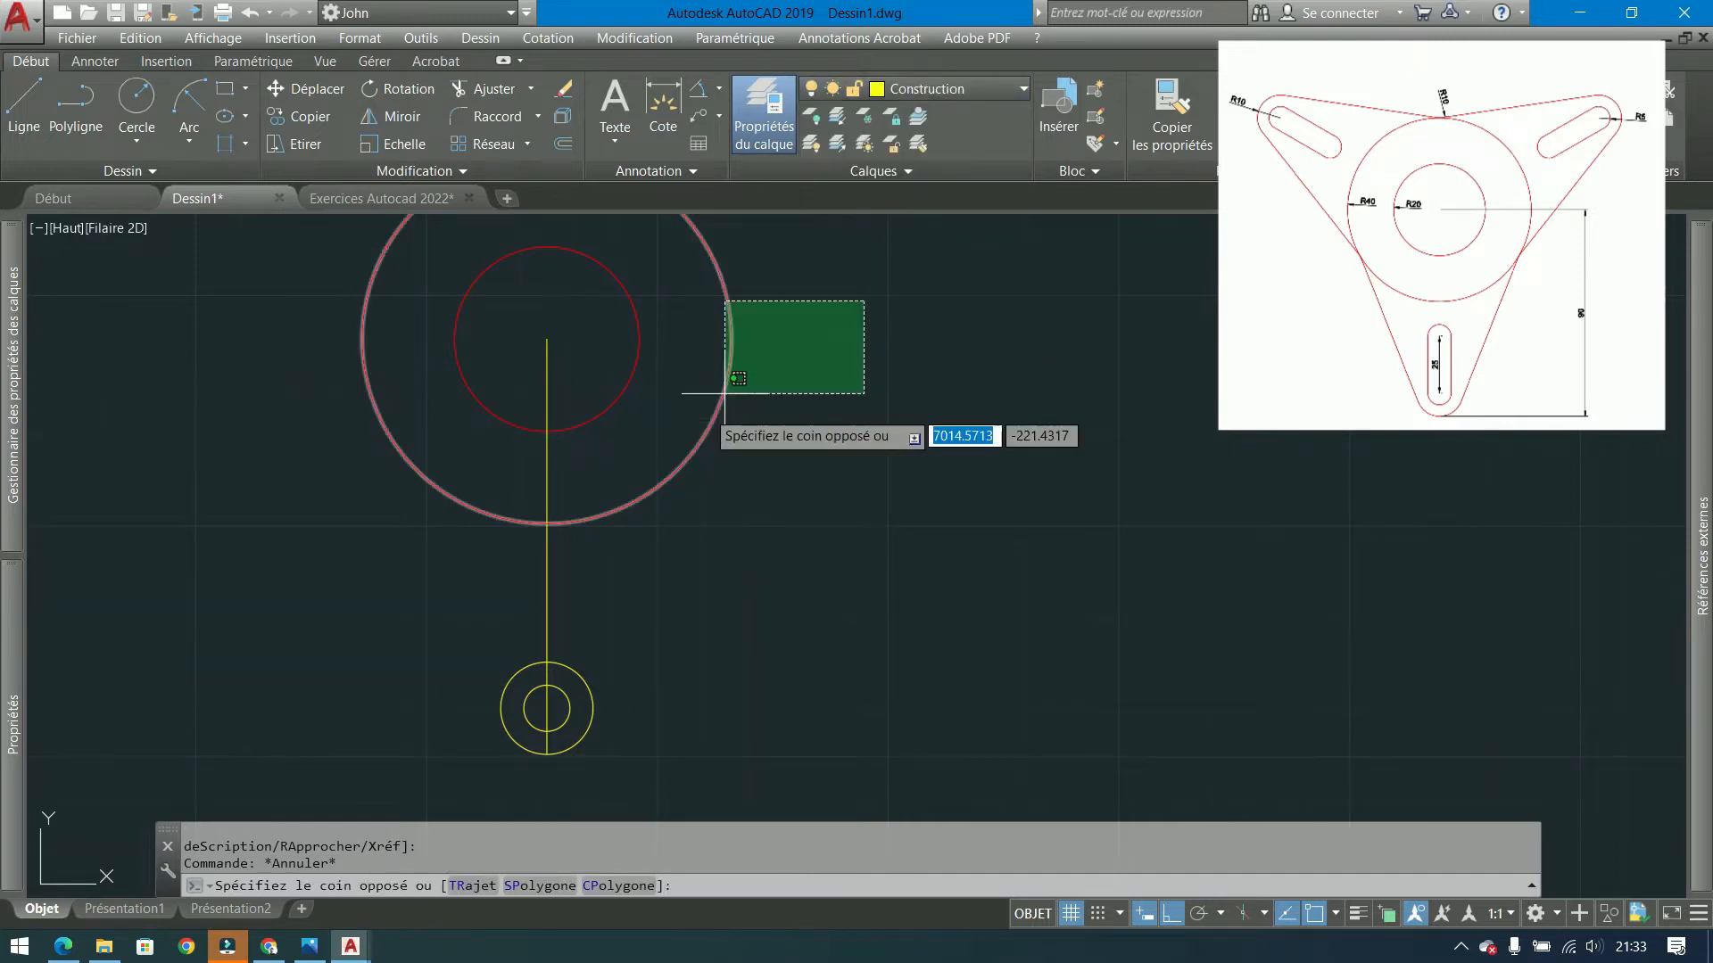
left_click(623, 531)
middle_click_drag(680, 494, 706, 564)
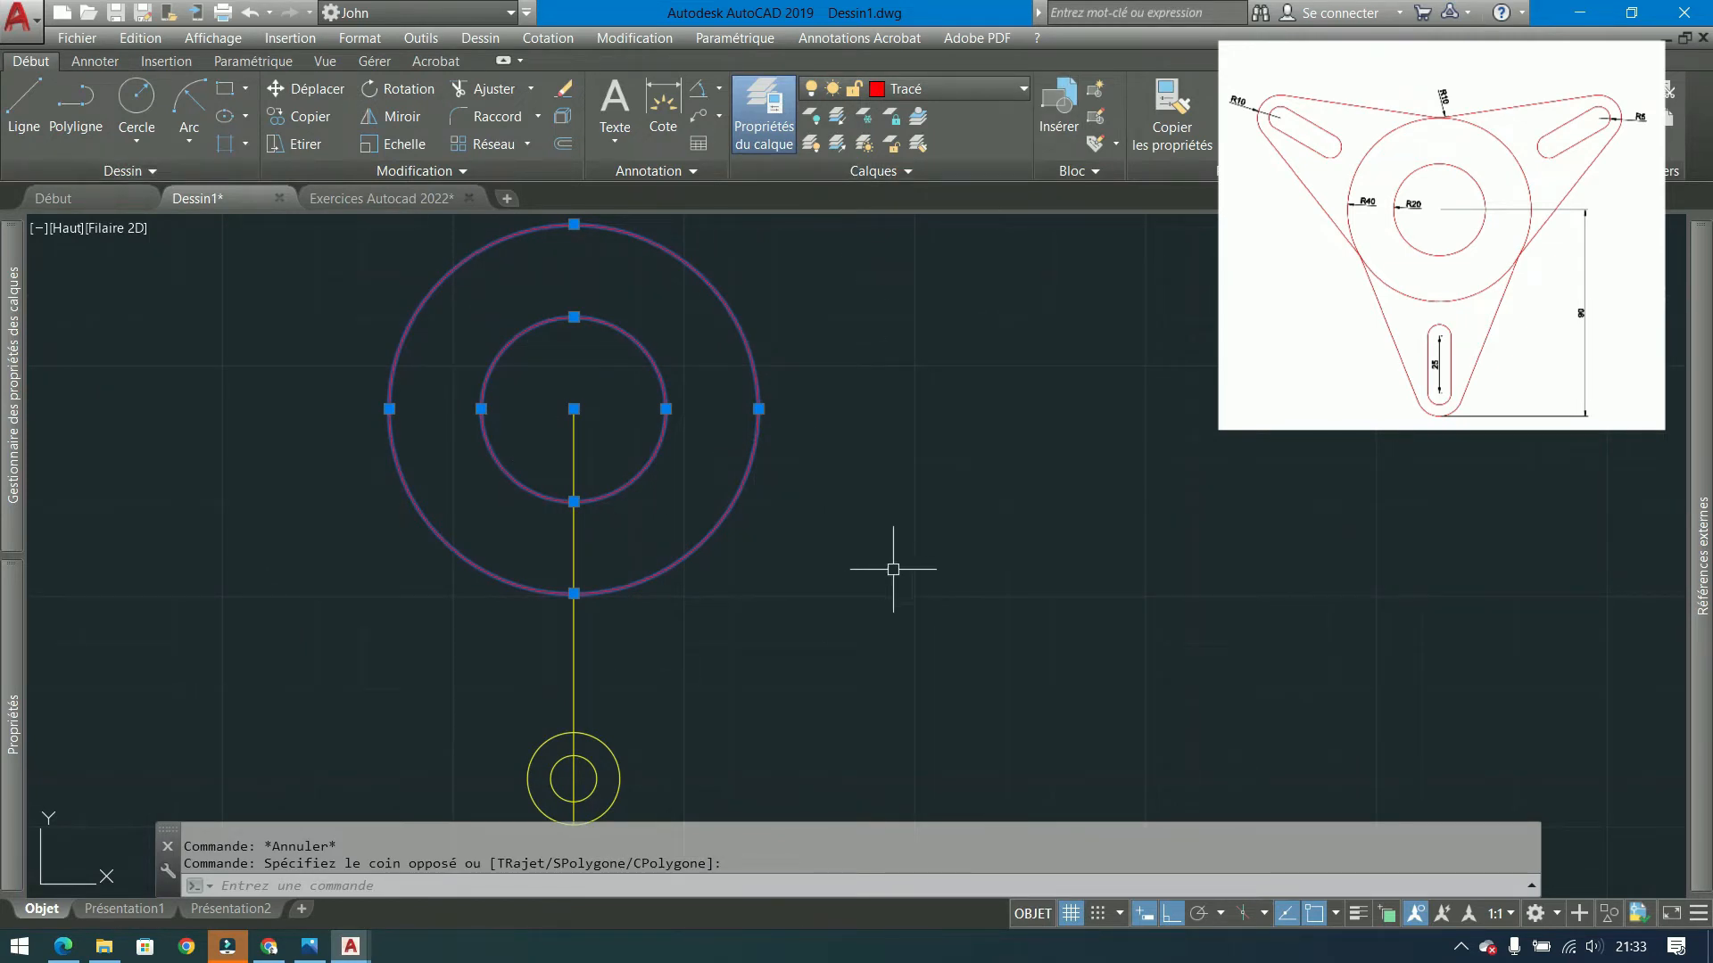
key("Escape")
- Rotate a copy of the vertical line and its two small circles by 120° about the large circles' centre
scroll(765, 509, "down", 2)
middle_click_drag(694, 606, 710, 636)
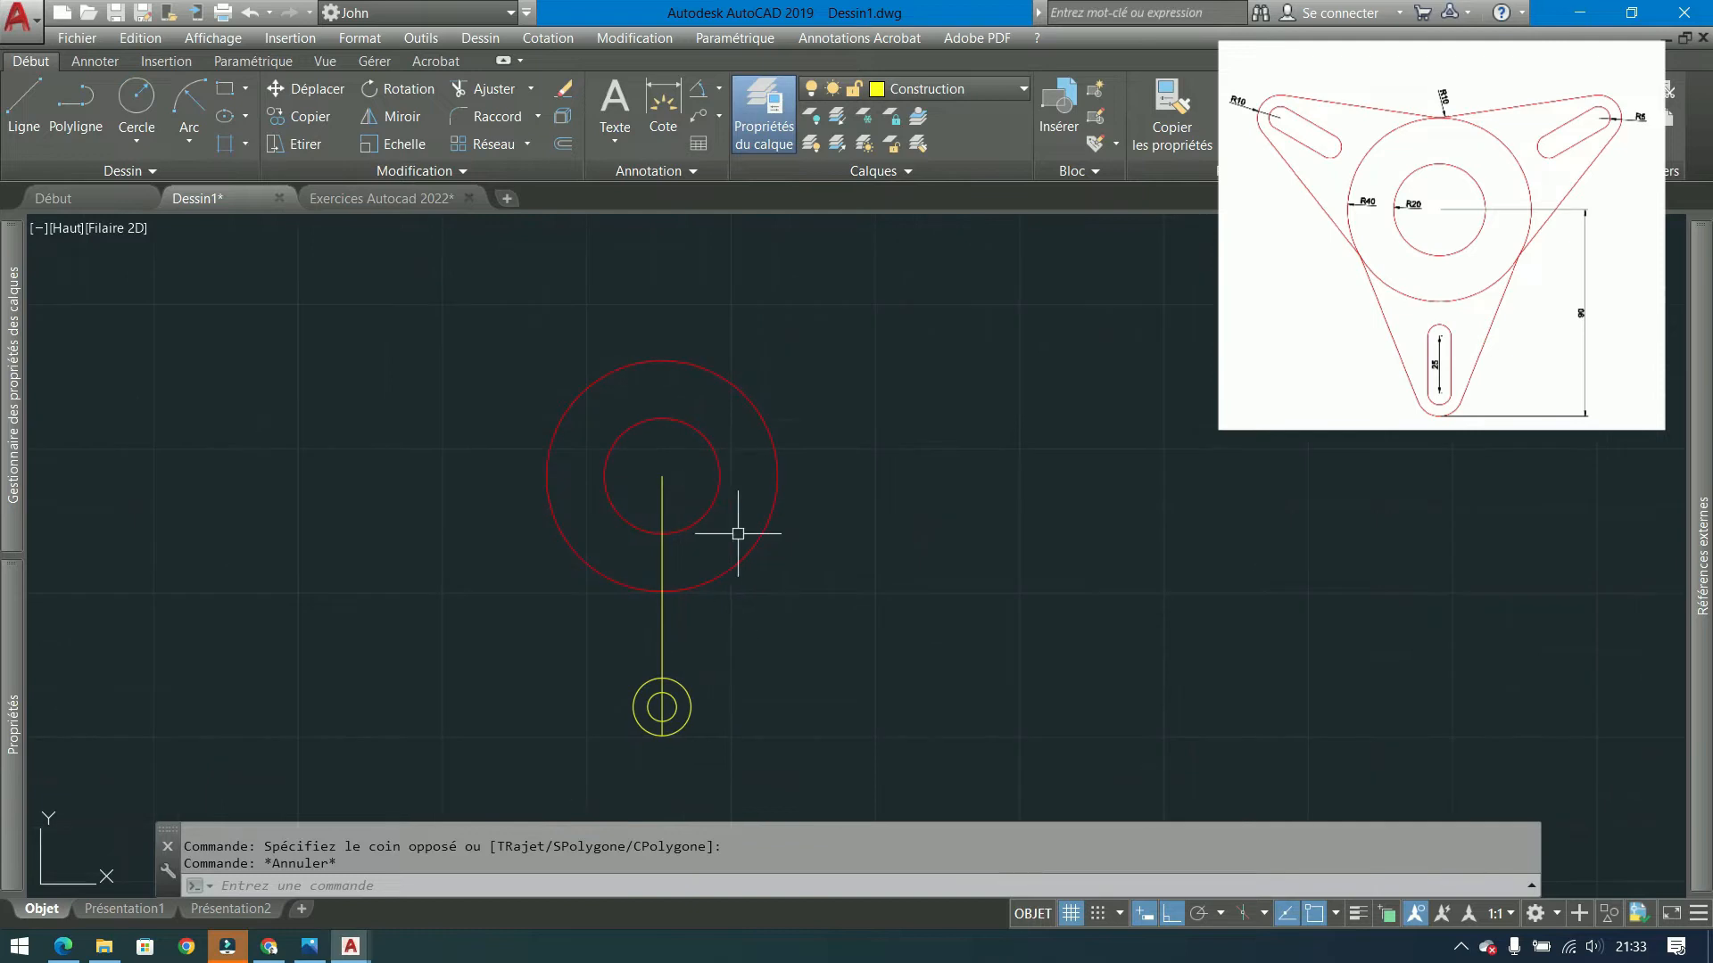
left_click(784, 643)
left_click(585, 738)
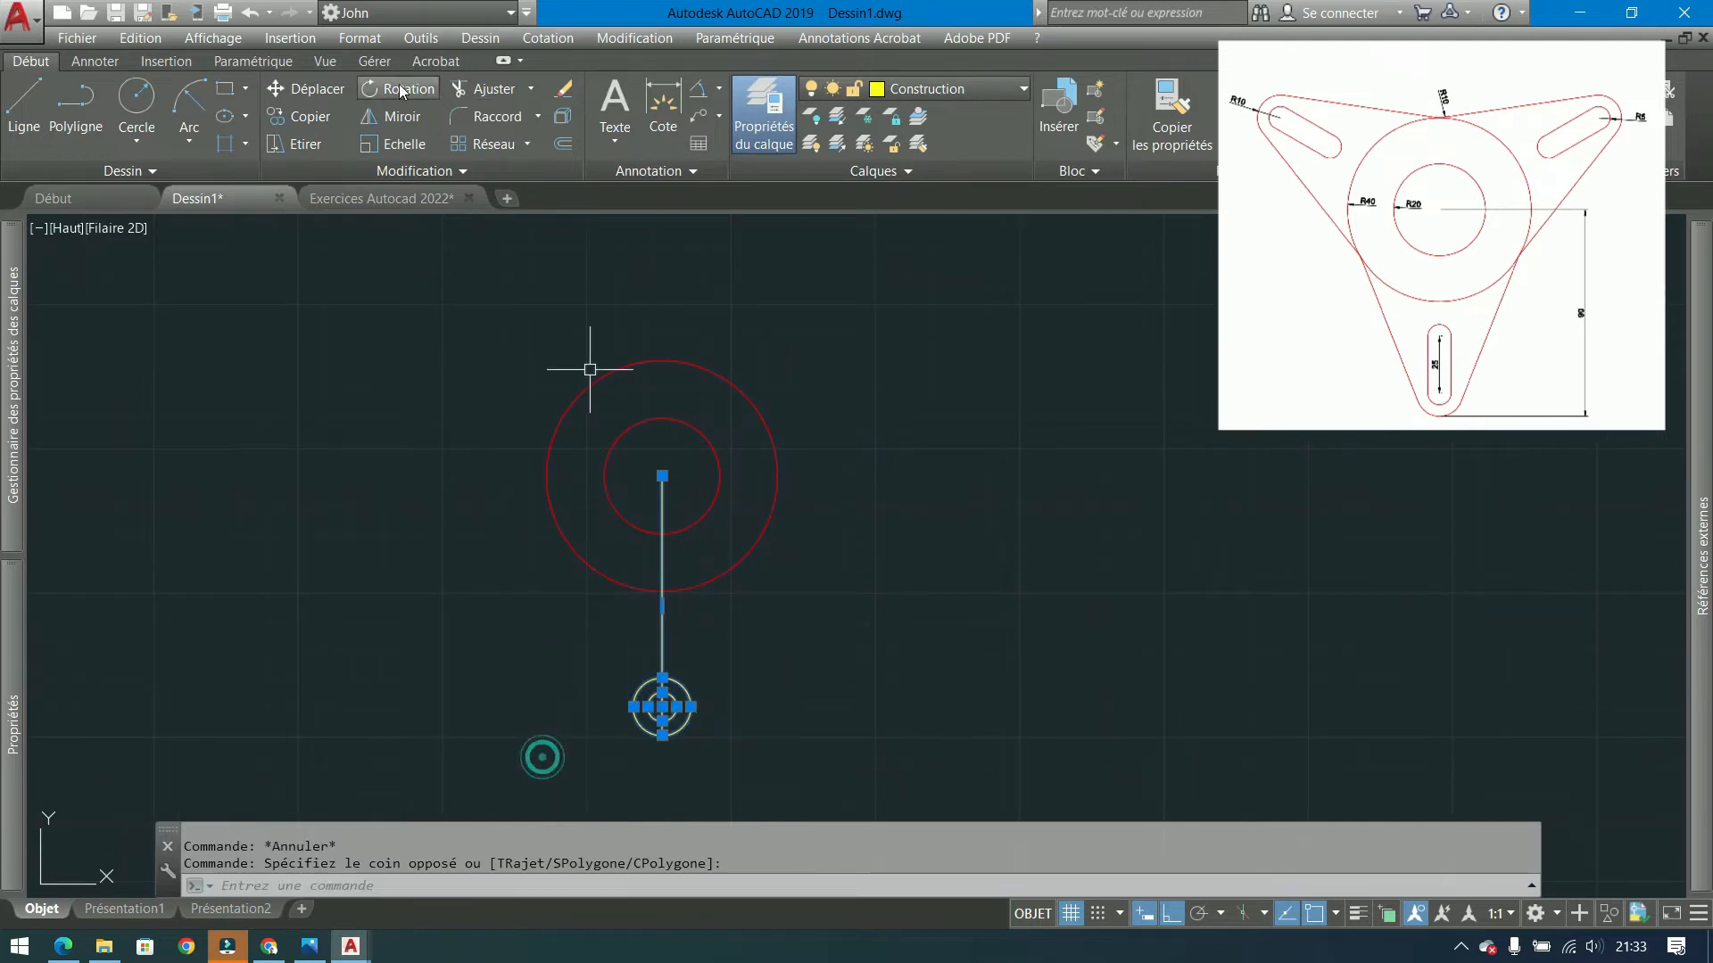
left_click(661, 475)
type("c")
key("Return")
type("120")
key("Return")
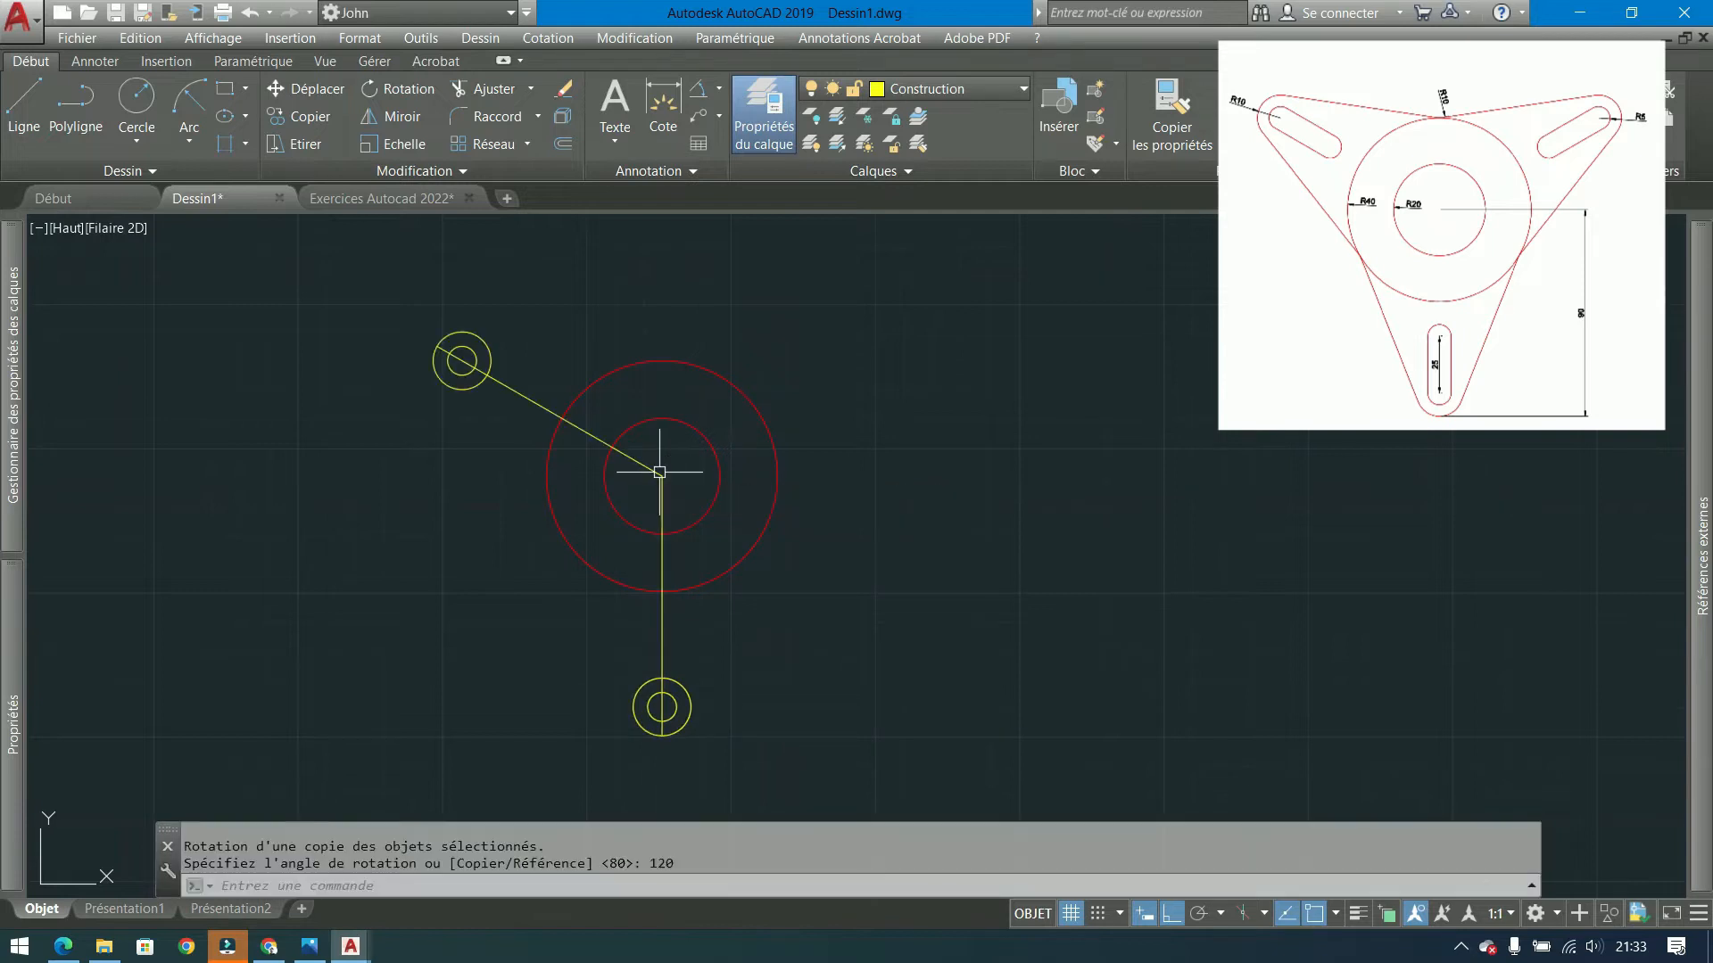
- Rotate a copy of the upper-left line and its two small circles by 120° about the large circles' centre
left_click(585, 318)
left_click(371, 409)
key("Return")
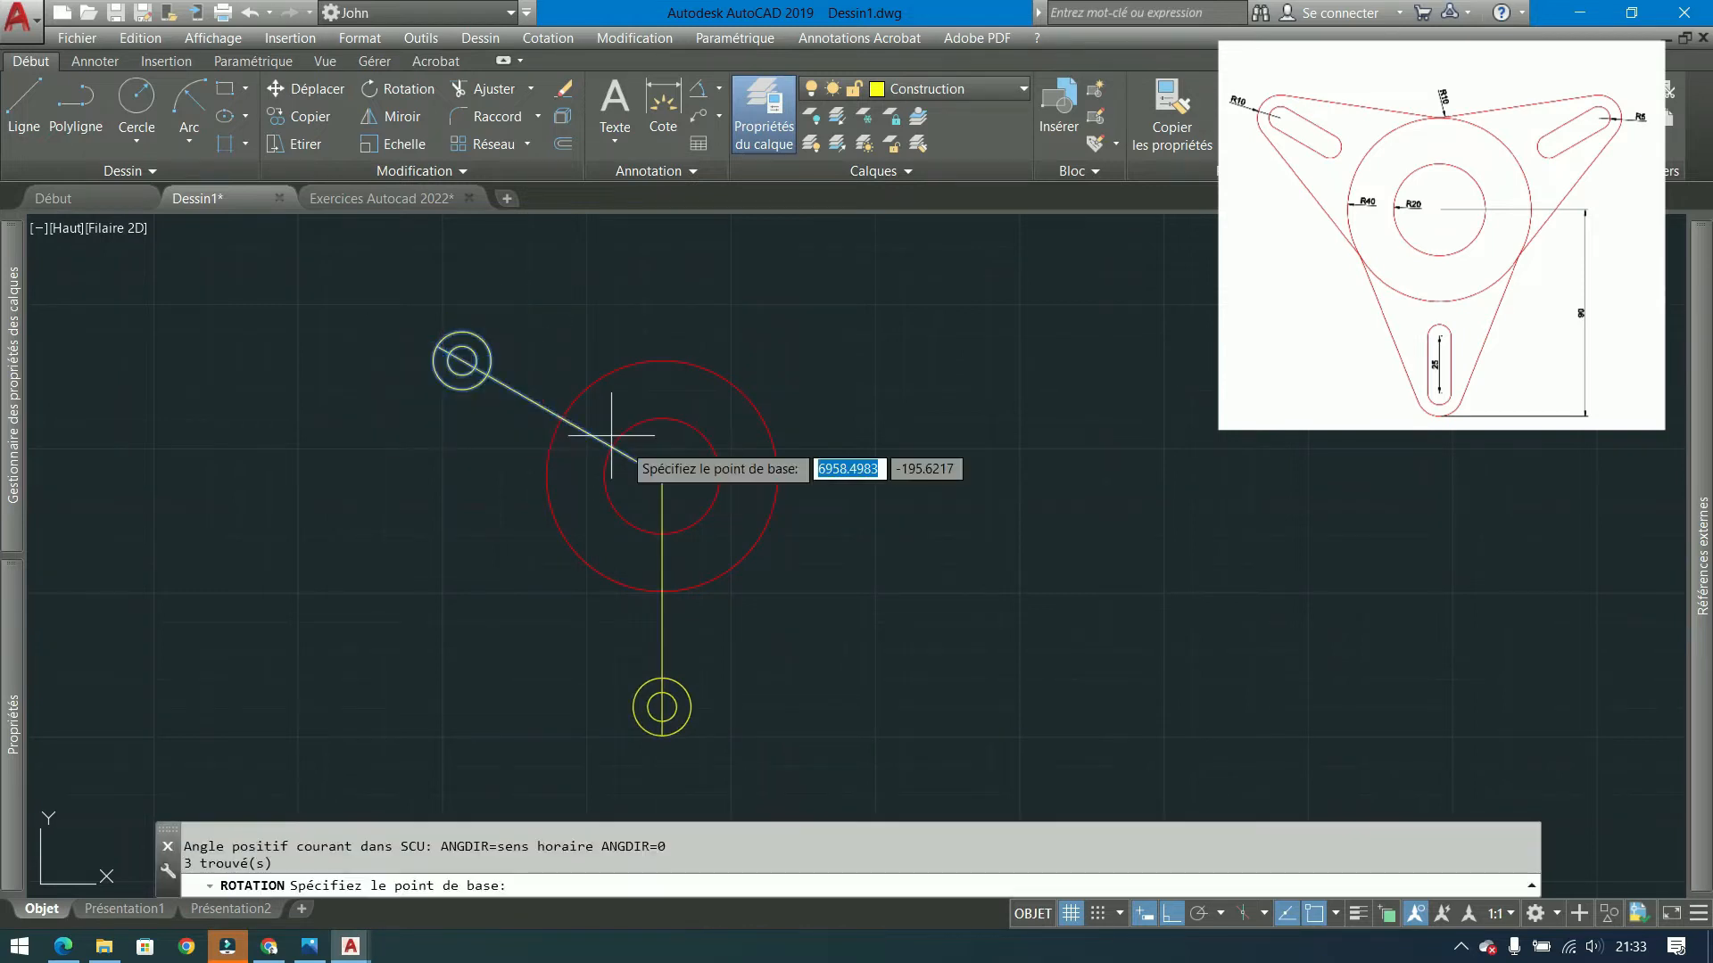
left_click(662, 476)
type("c")
key("Return")
type("120")
key("Return")
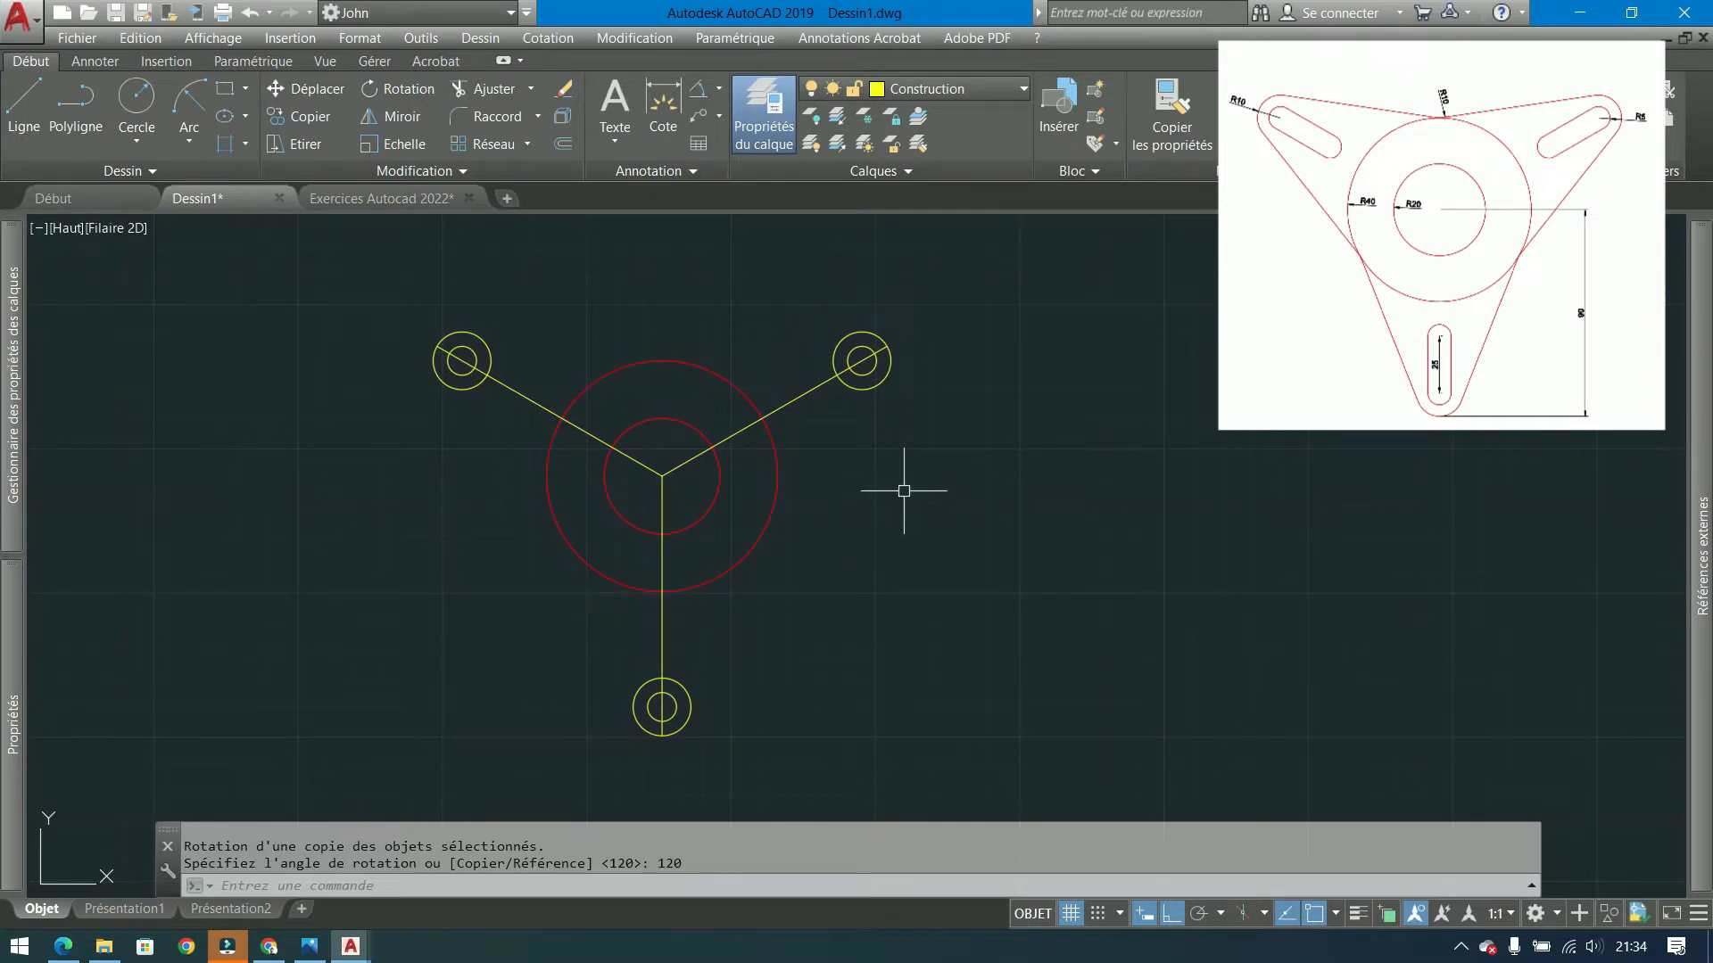
- Delete the two rotated copies of the line and small circles, keeping only the vertical set
left_click(955, 307)
left_click(858, 382)
left_click(546, 259)
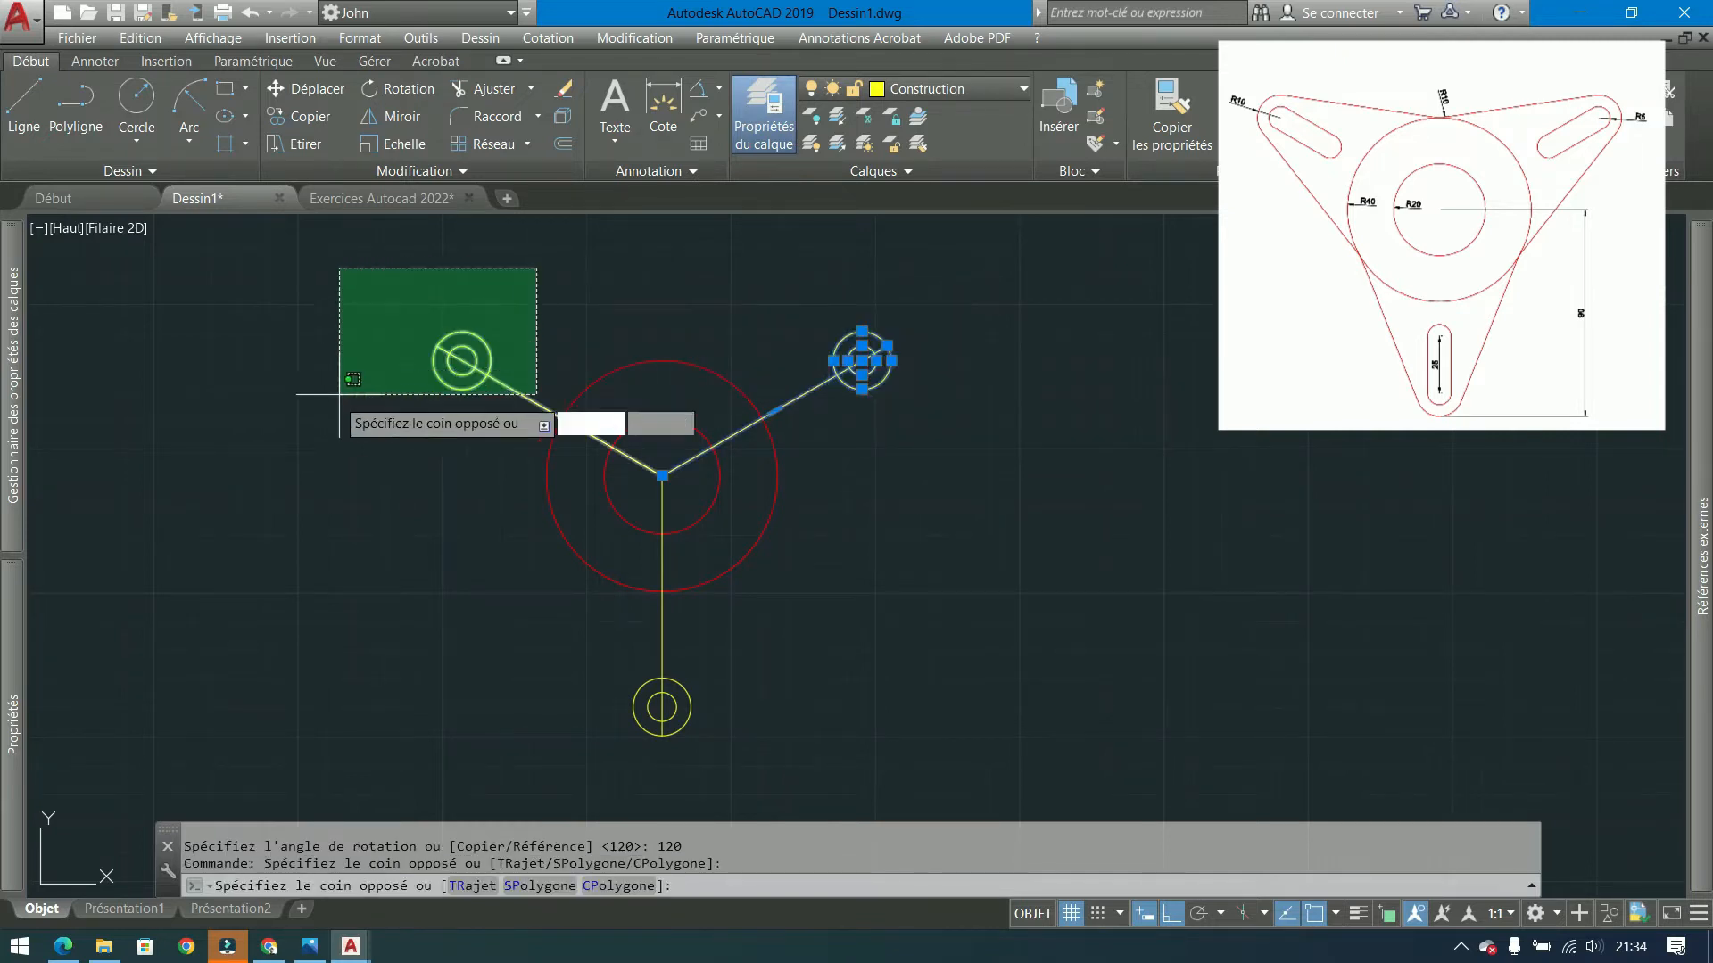
left_click(312, 412)
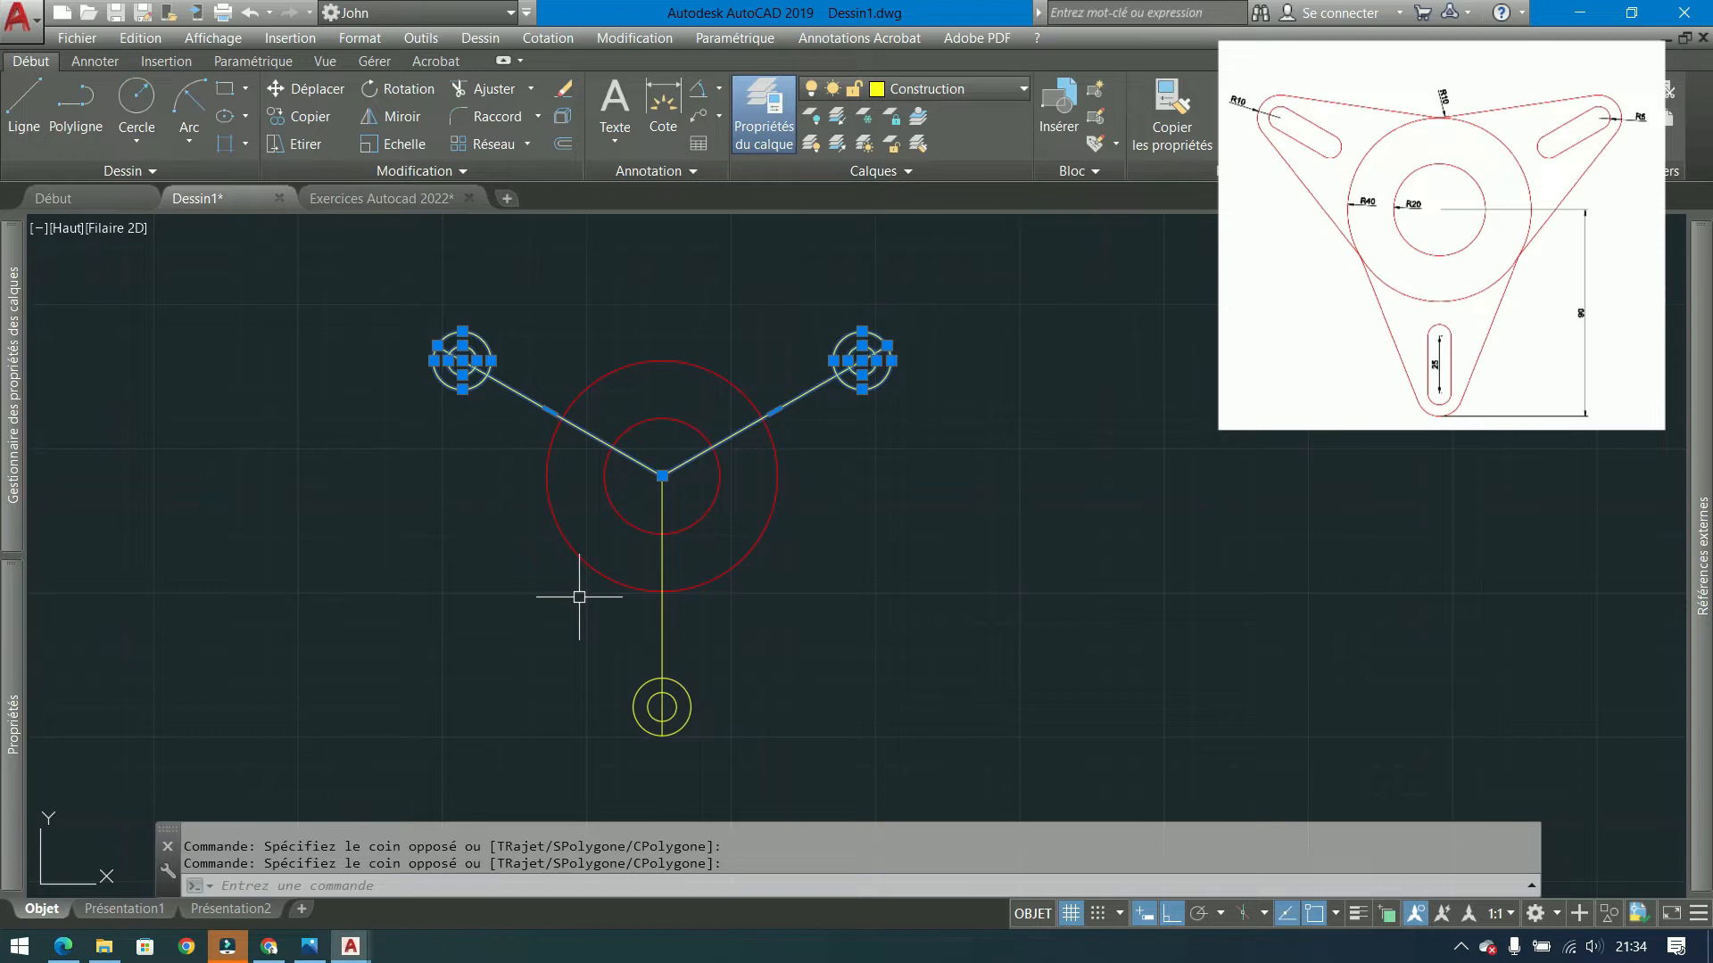
key("Delete")
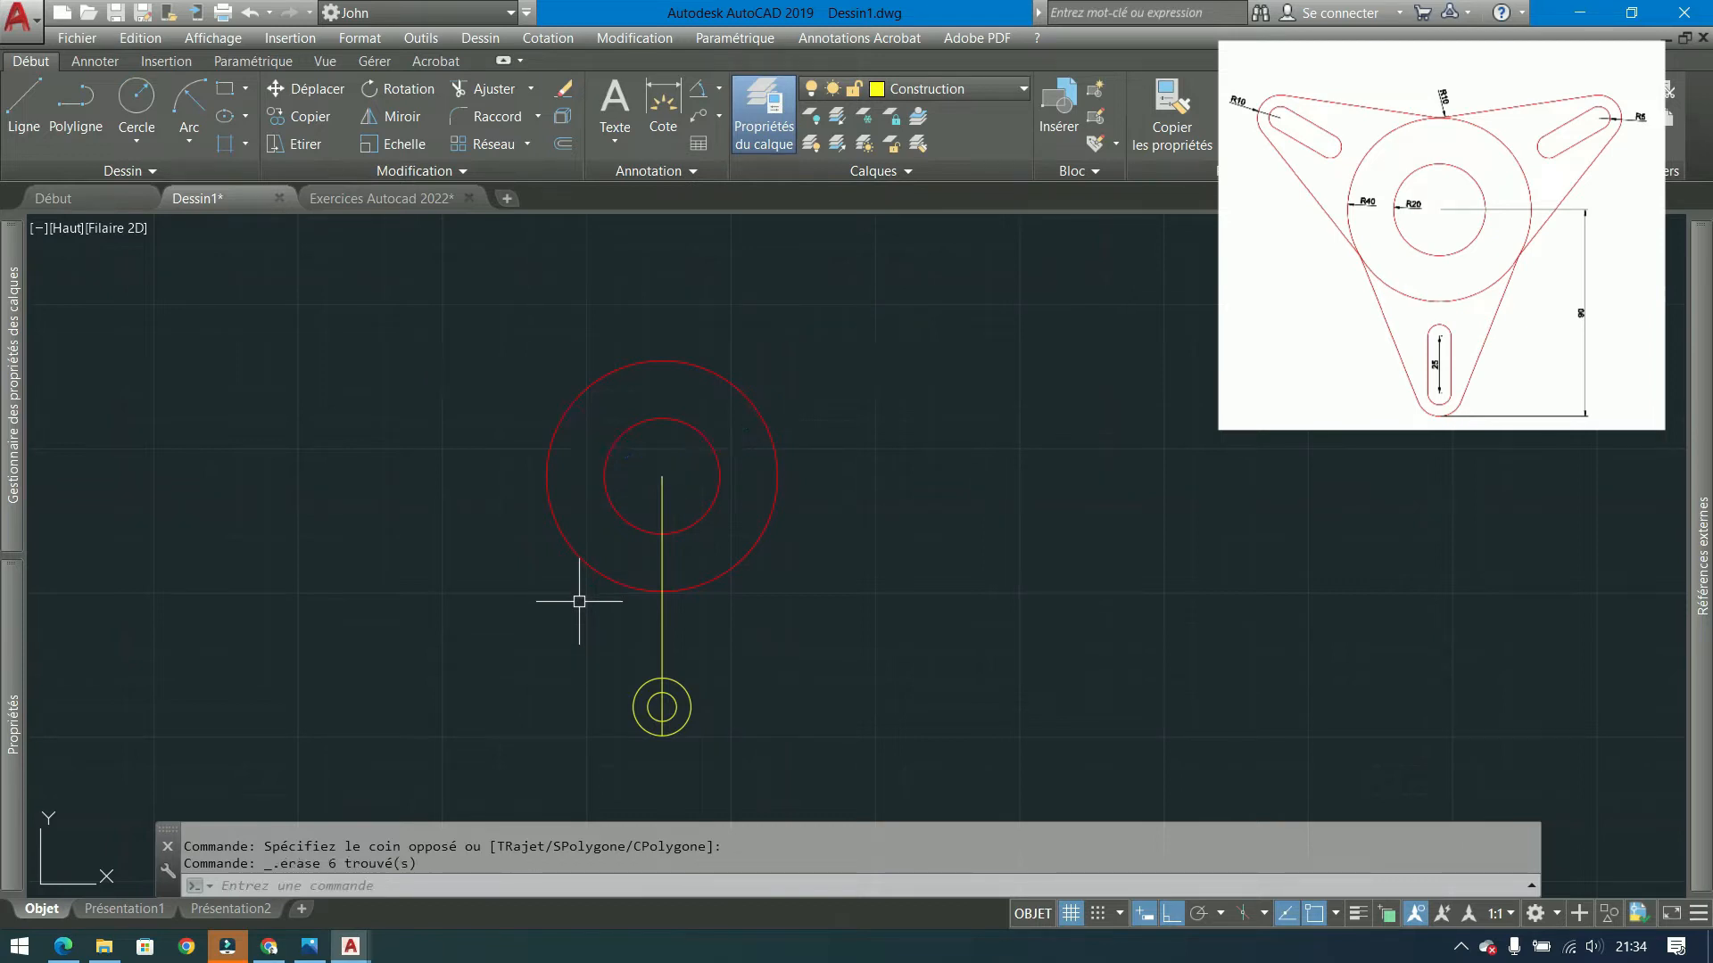
middle_click_drag(612, 669, 573, 517)
scroll(580, 499, "up", 2)
mouse_move(842, 480)
middle_mouse_down()
mouse_move(861, 497)
mouse_move(825, 564)
middle_mouse_up()
scroll(861, 498, "down", 2)
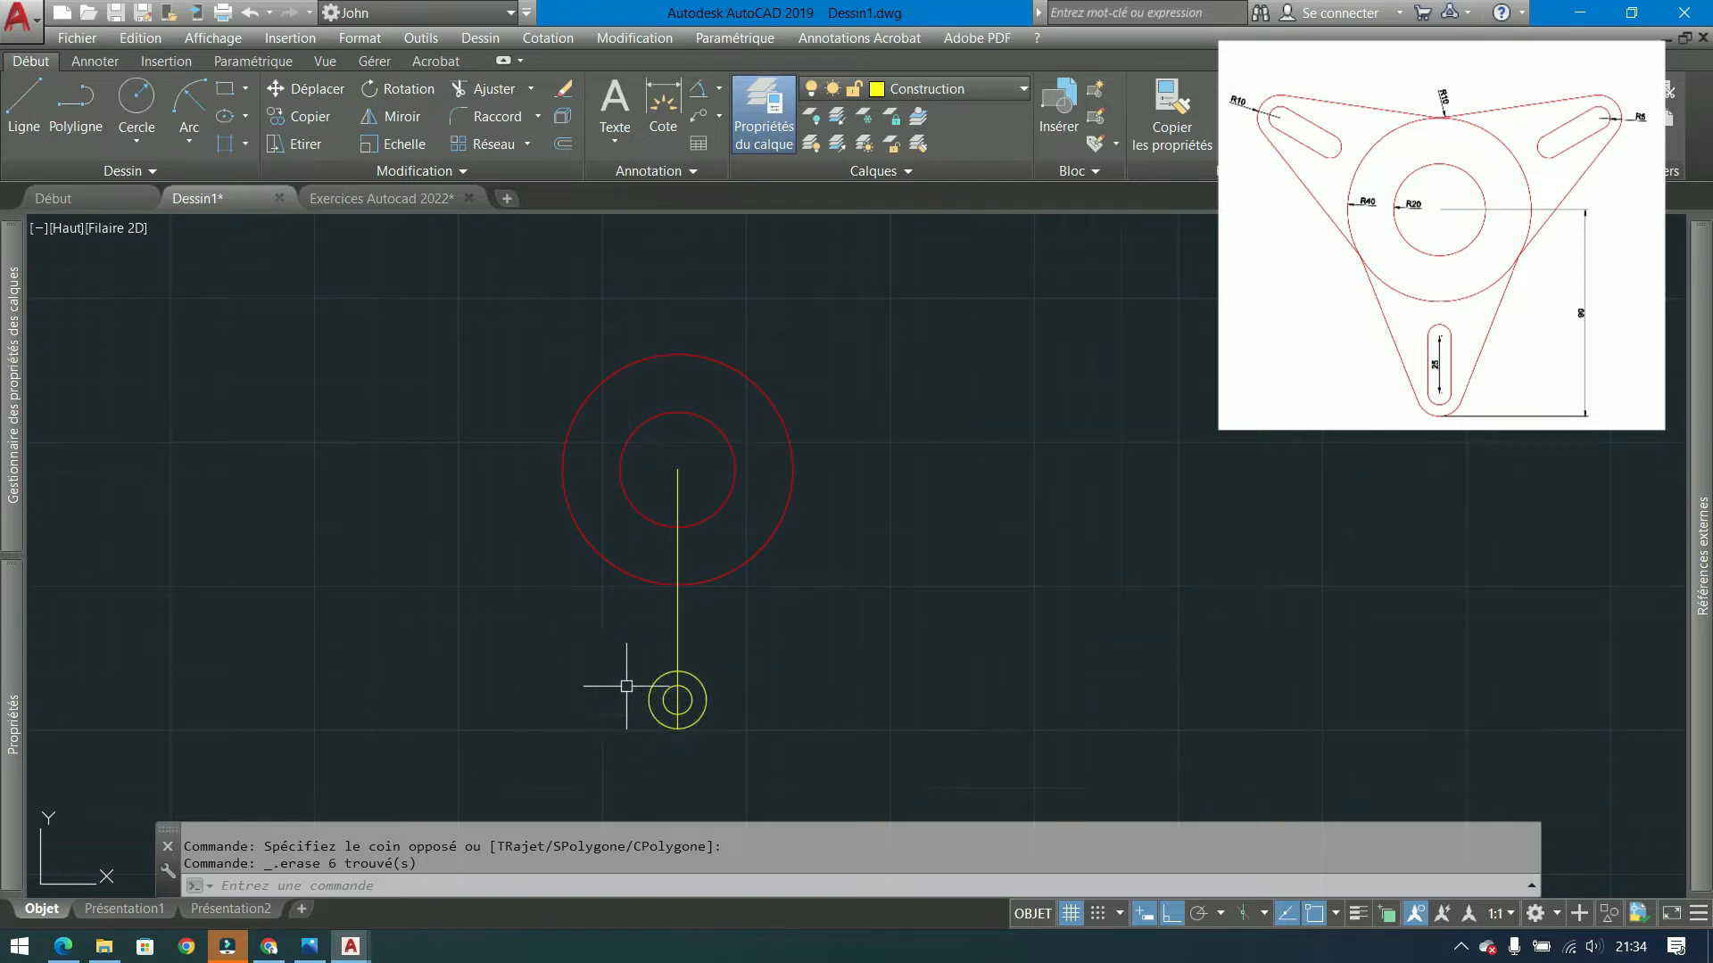
left_click(654, 714)
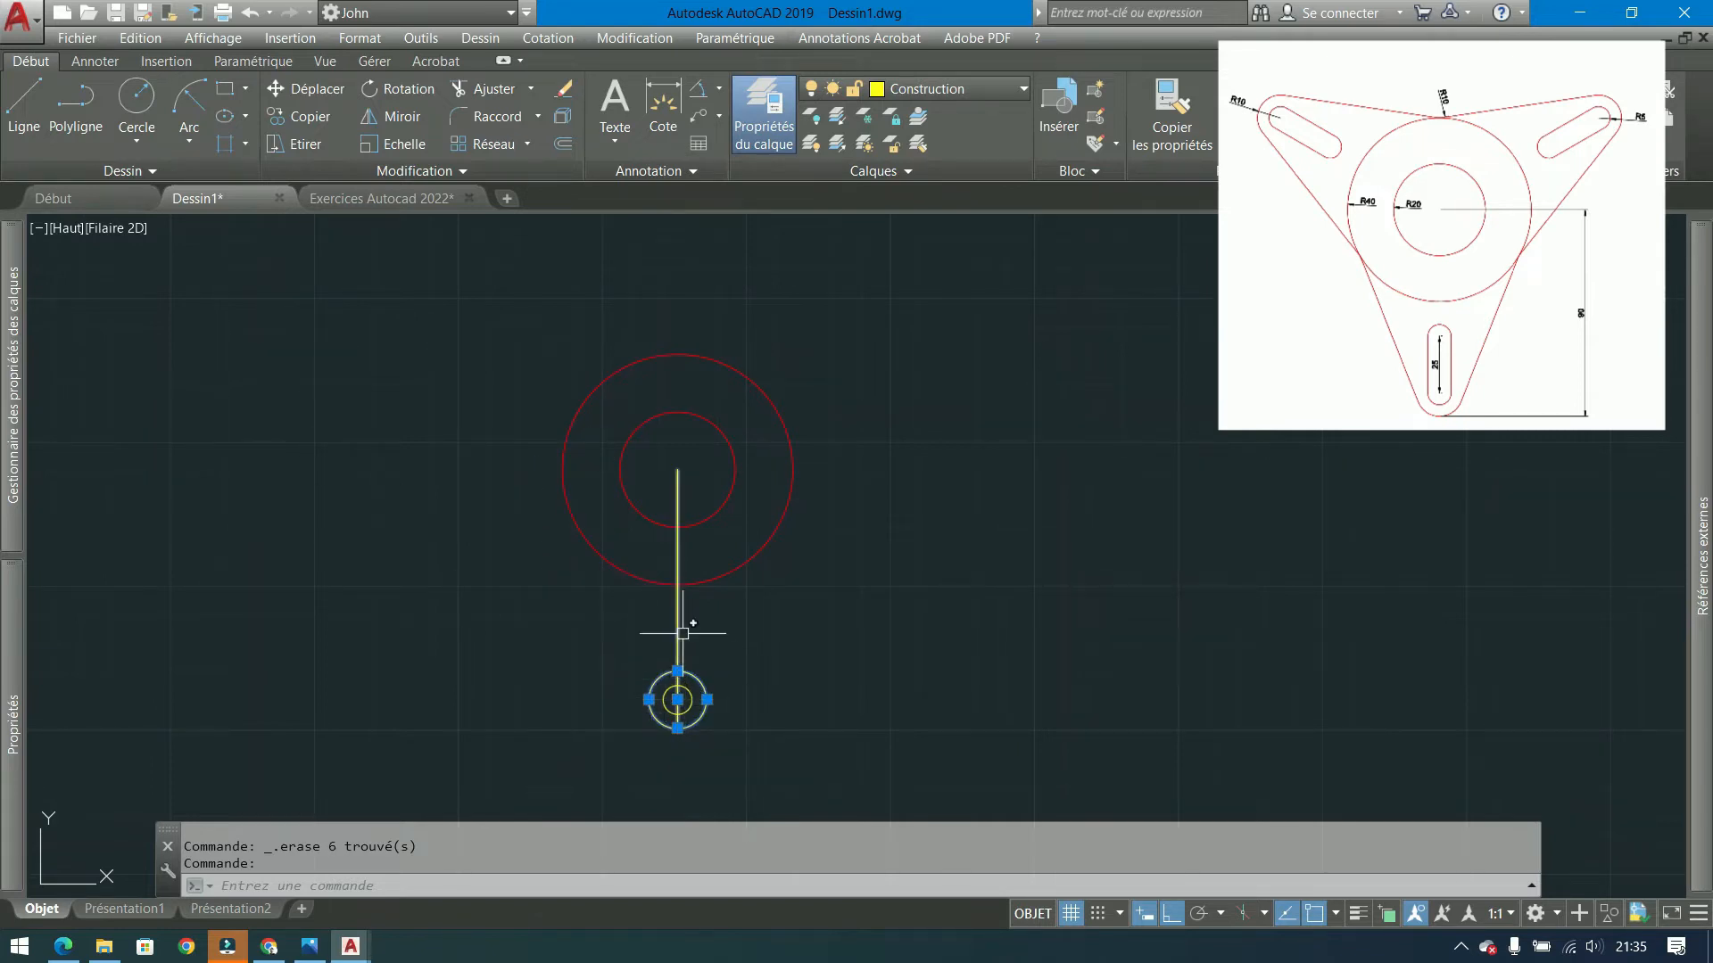
key("Escape")
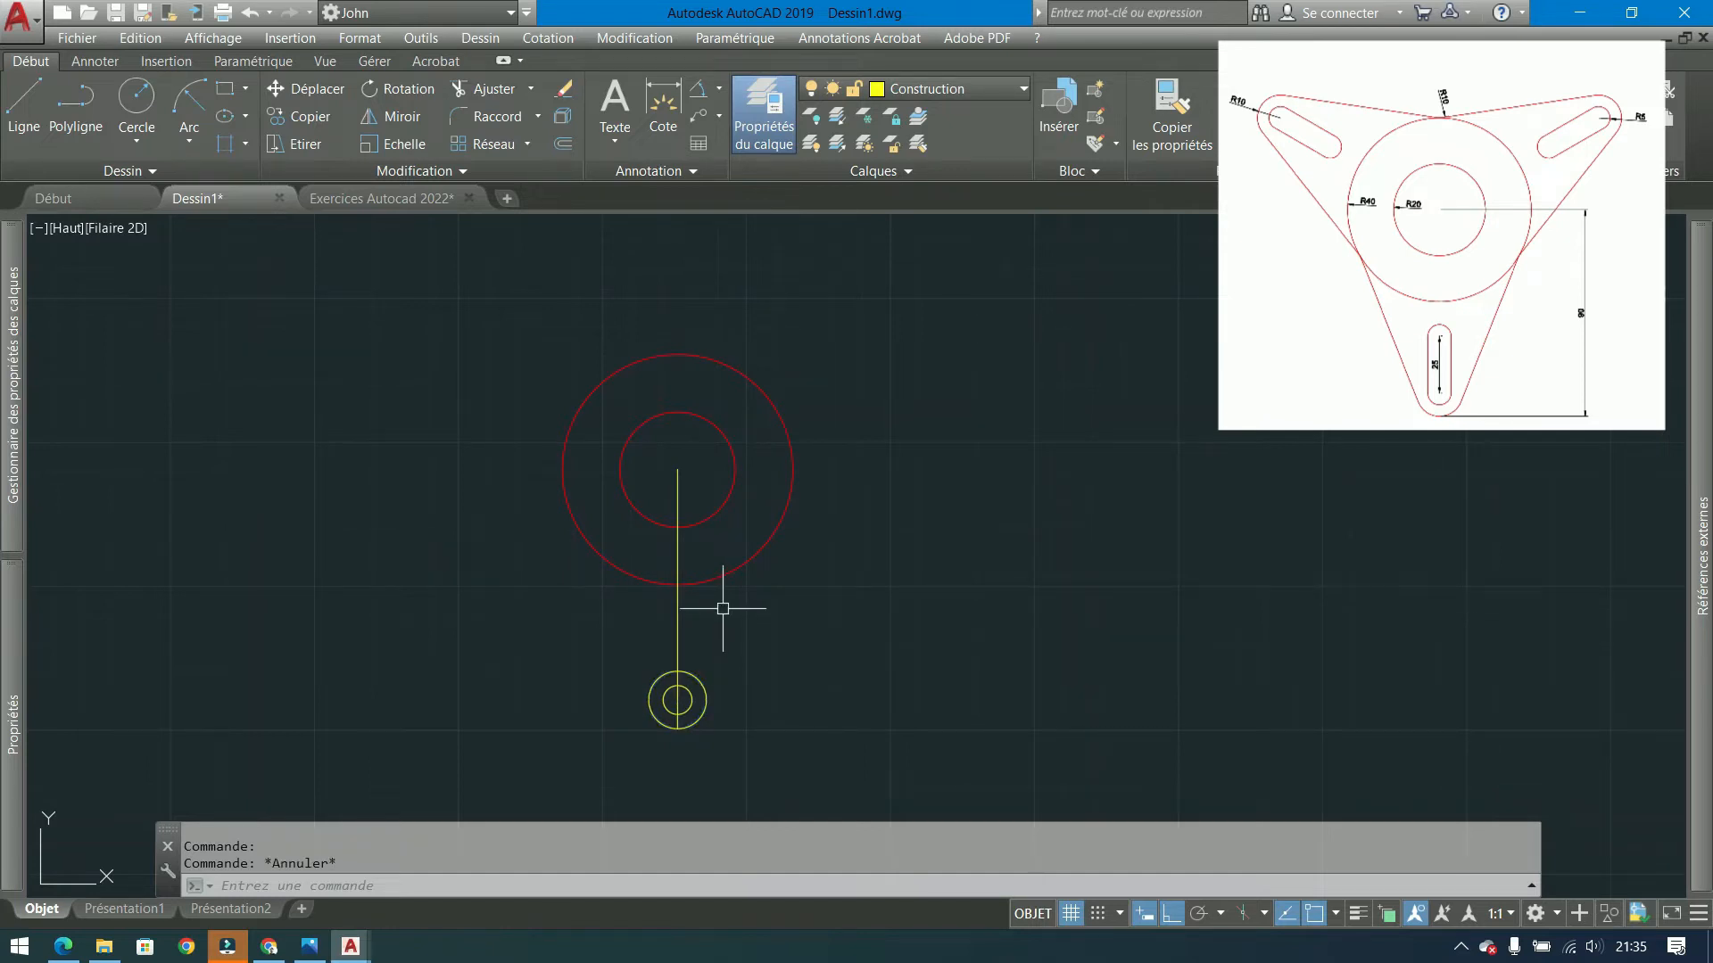
- Rotate a copy of the vertical construction line by 60° clockwise about the large circles' centre
left_click(749, 629)
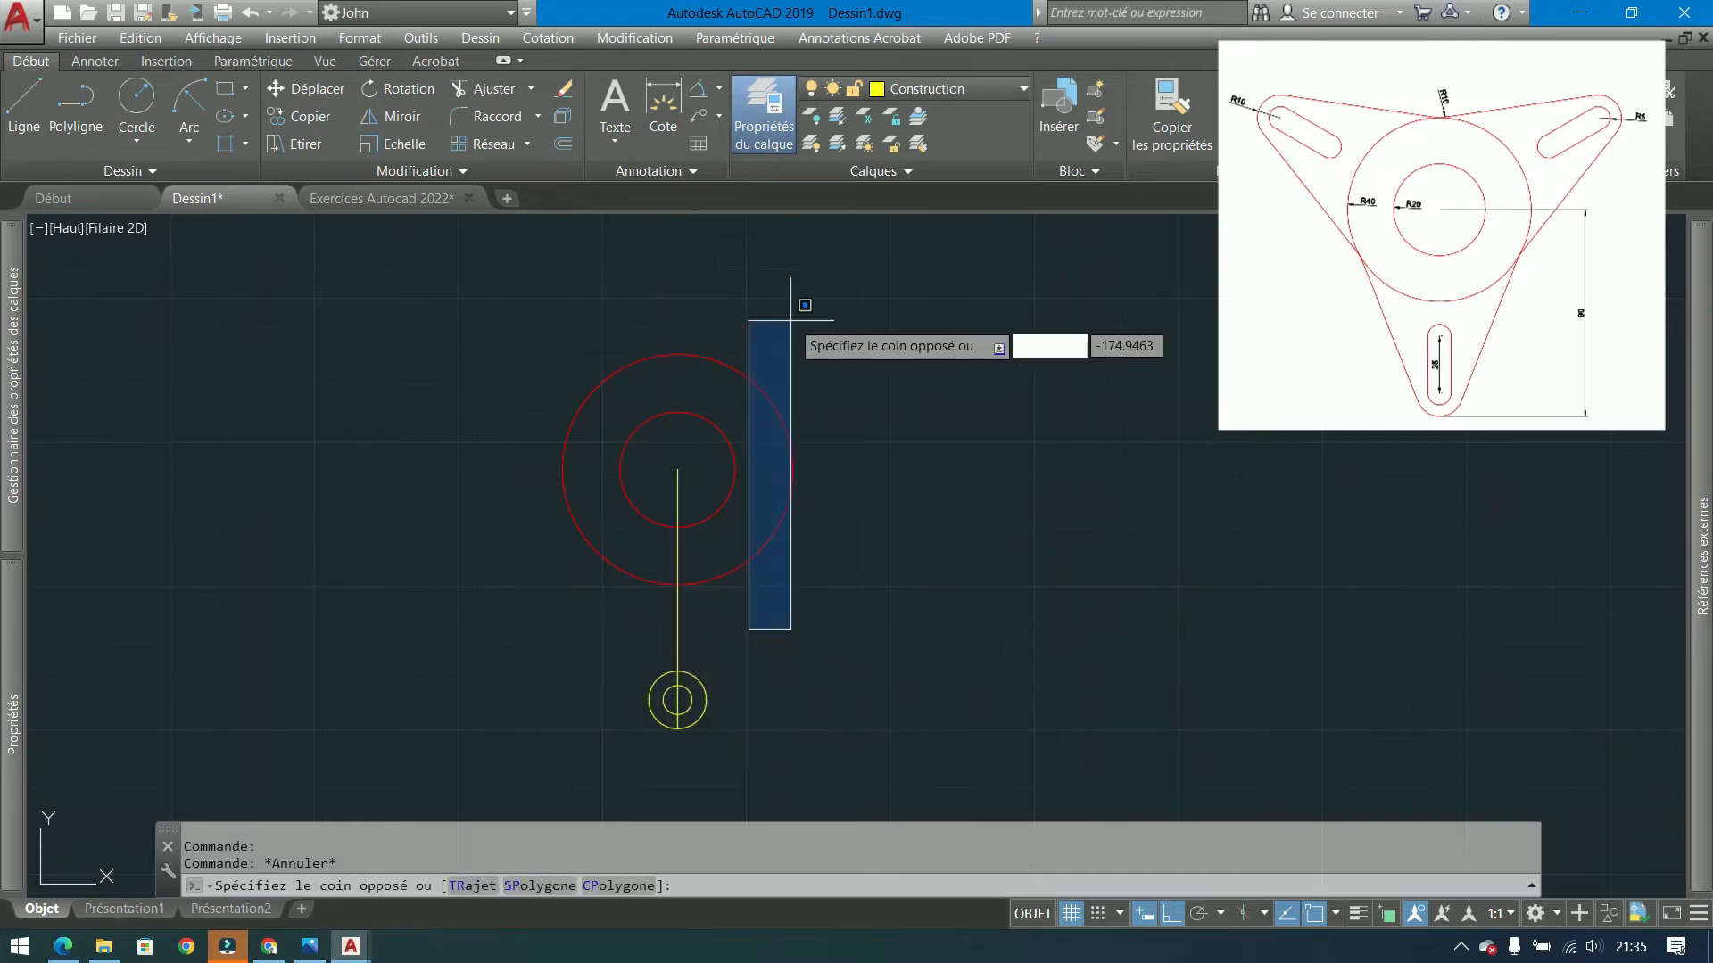
left_click(587, 615)
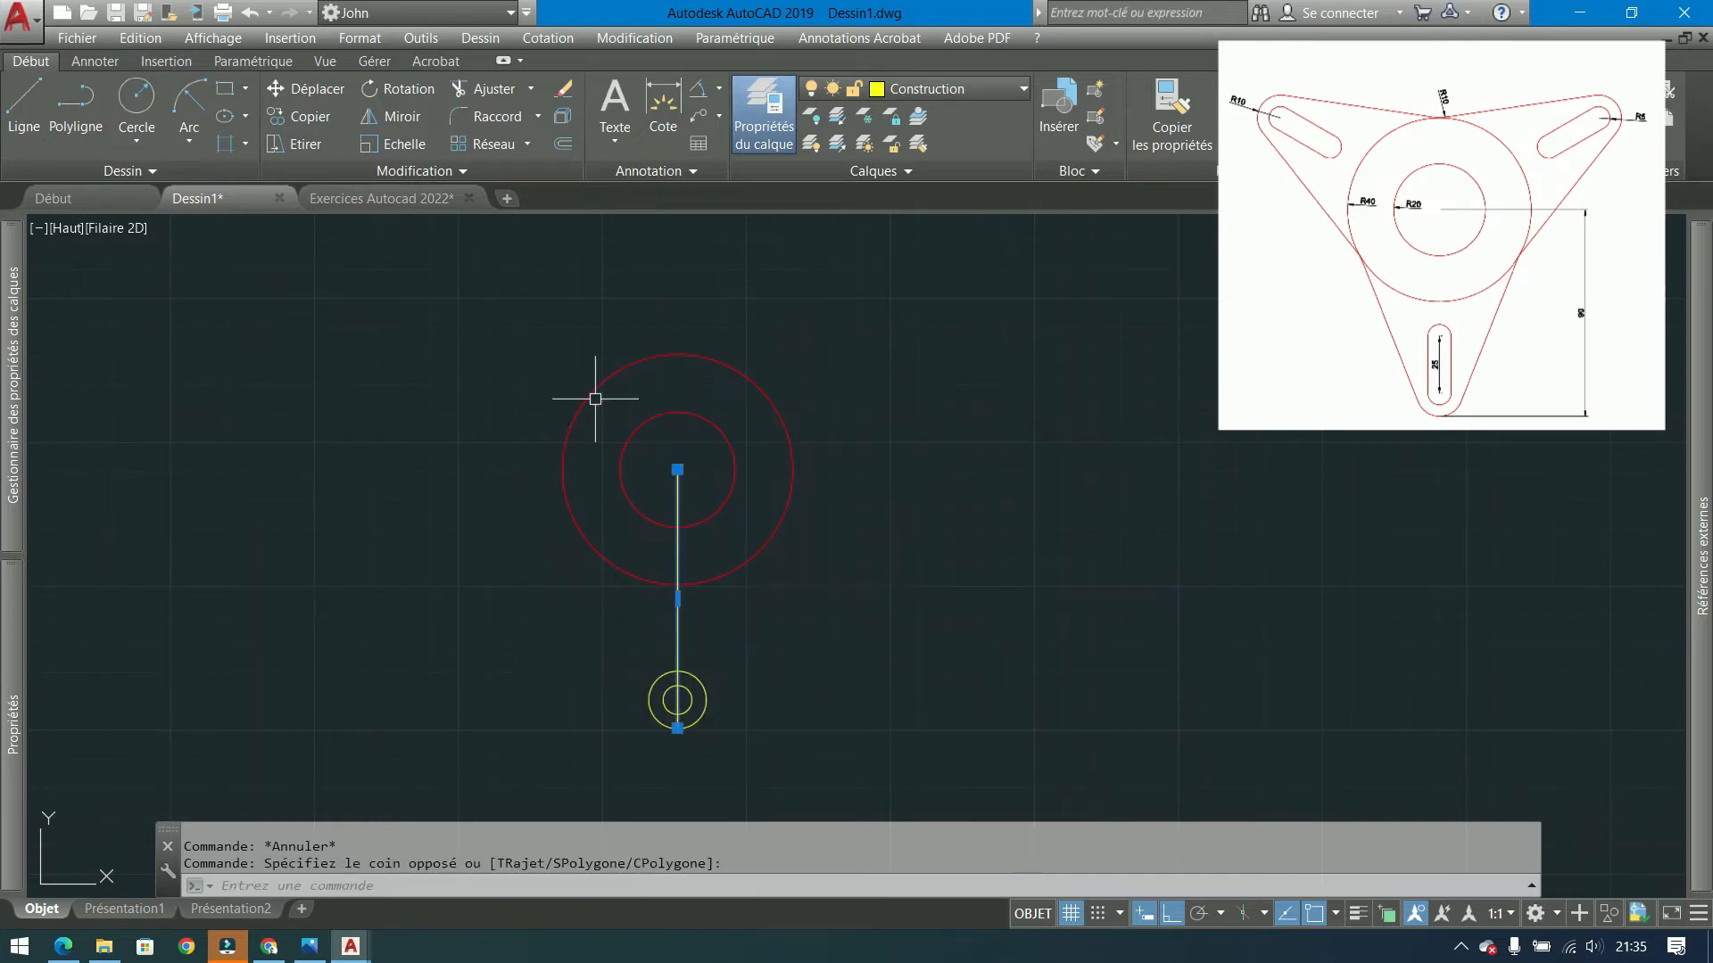
left_click(399, 106)
left_click(677, 469)
type("c")
key("Return")
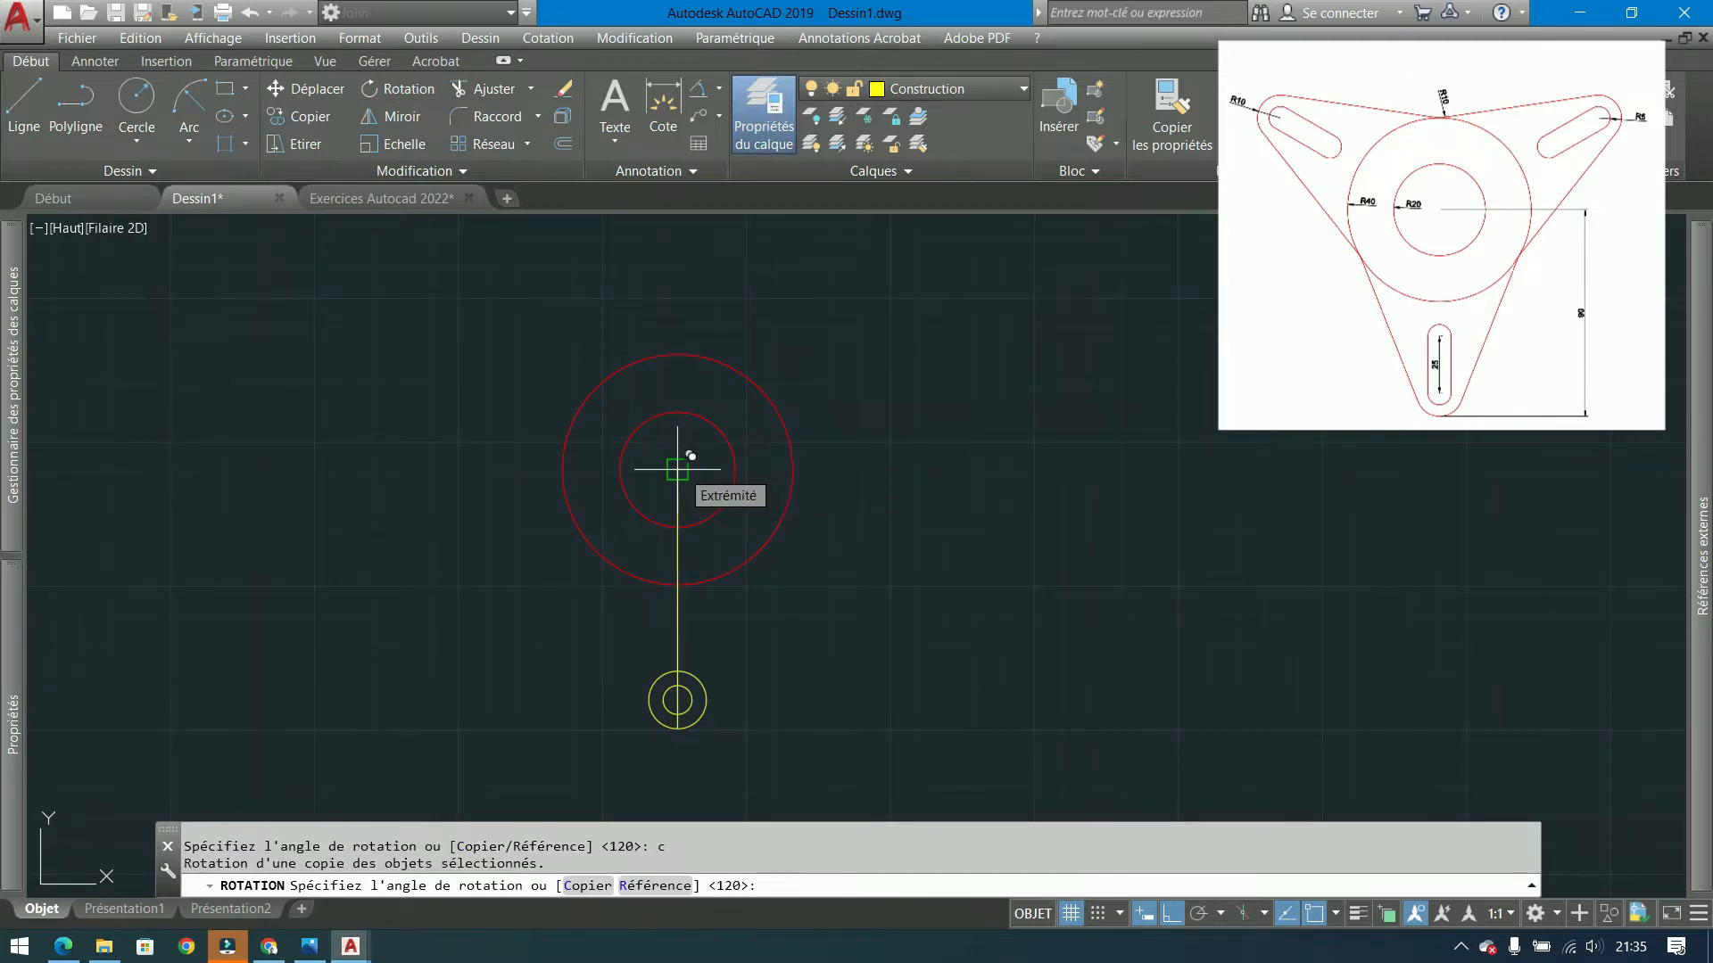
type("60")
key("Return")
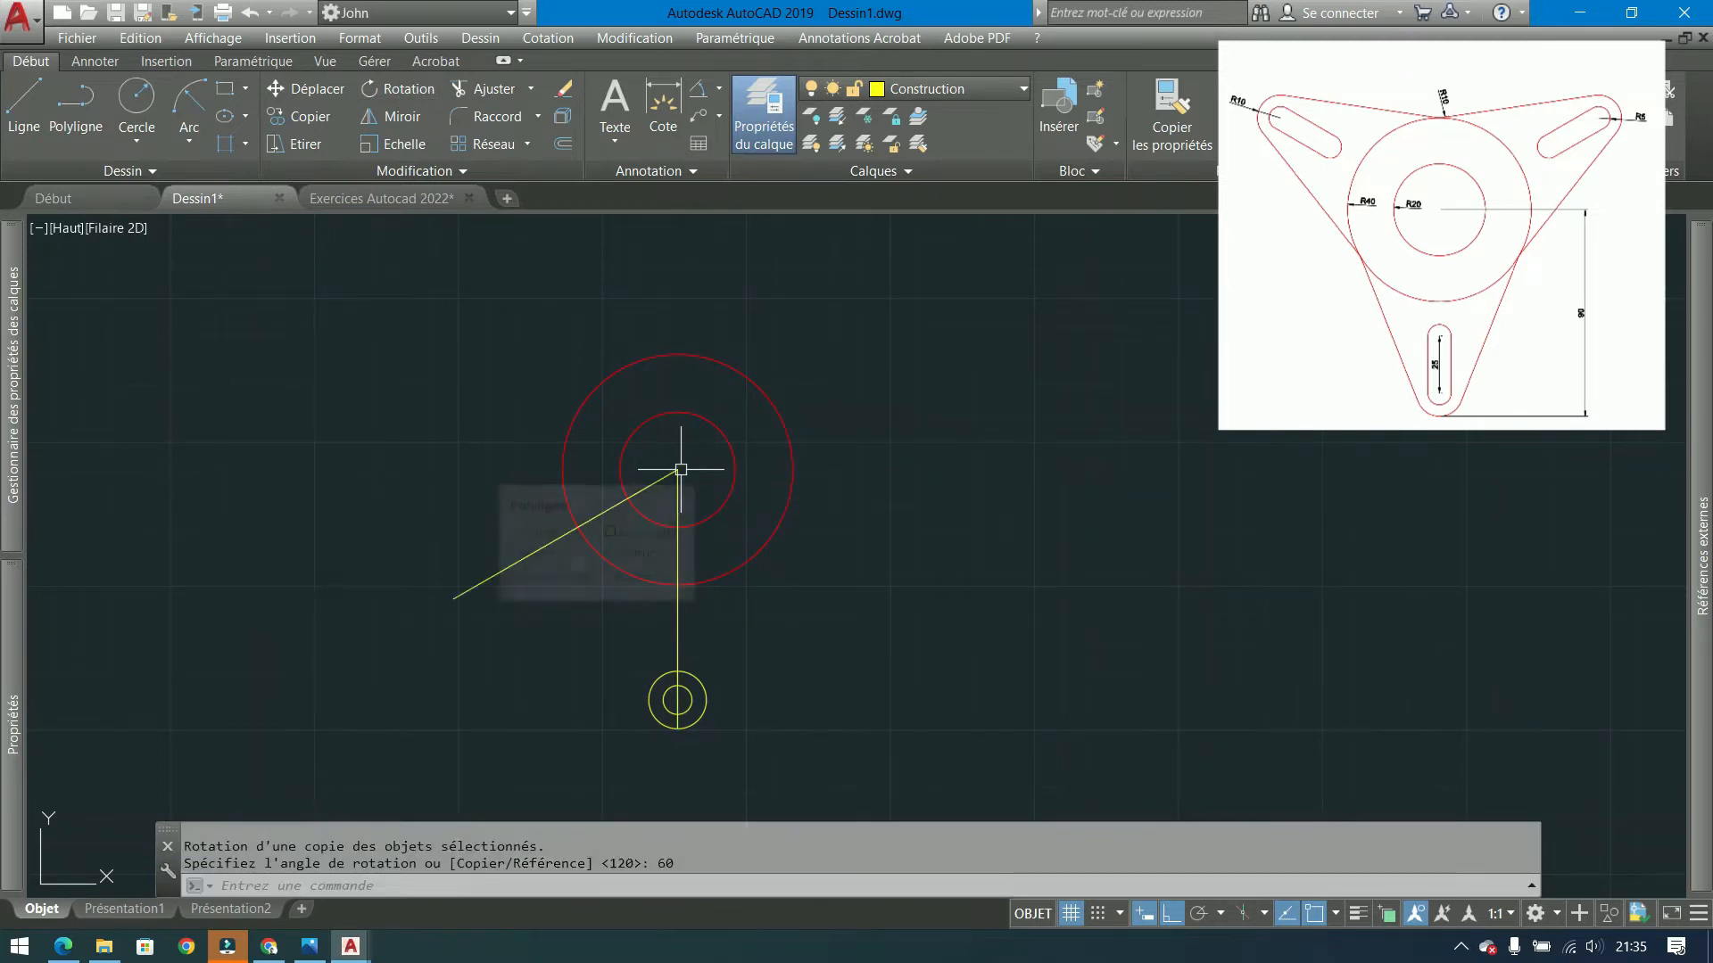
- Draw a polyline from where the angled construction line crosses the larger red circle, tangent to the outer small circle
left_click(76, 106)
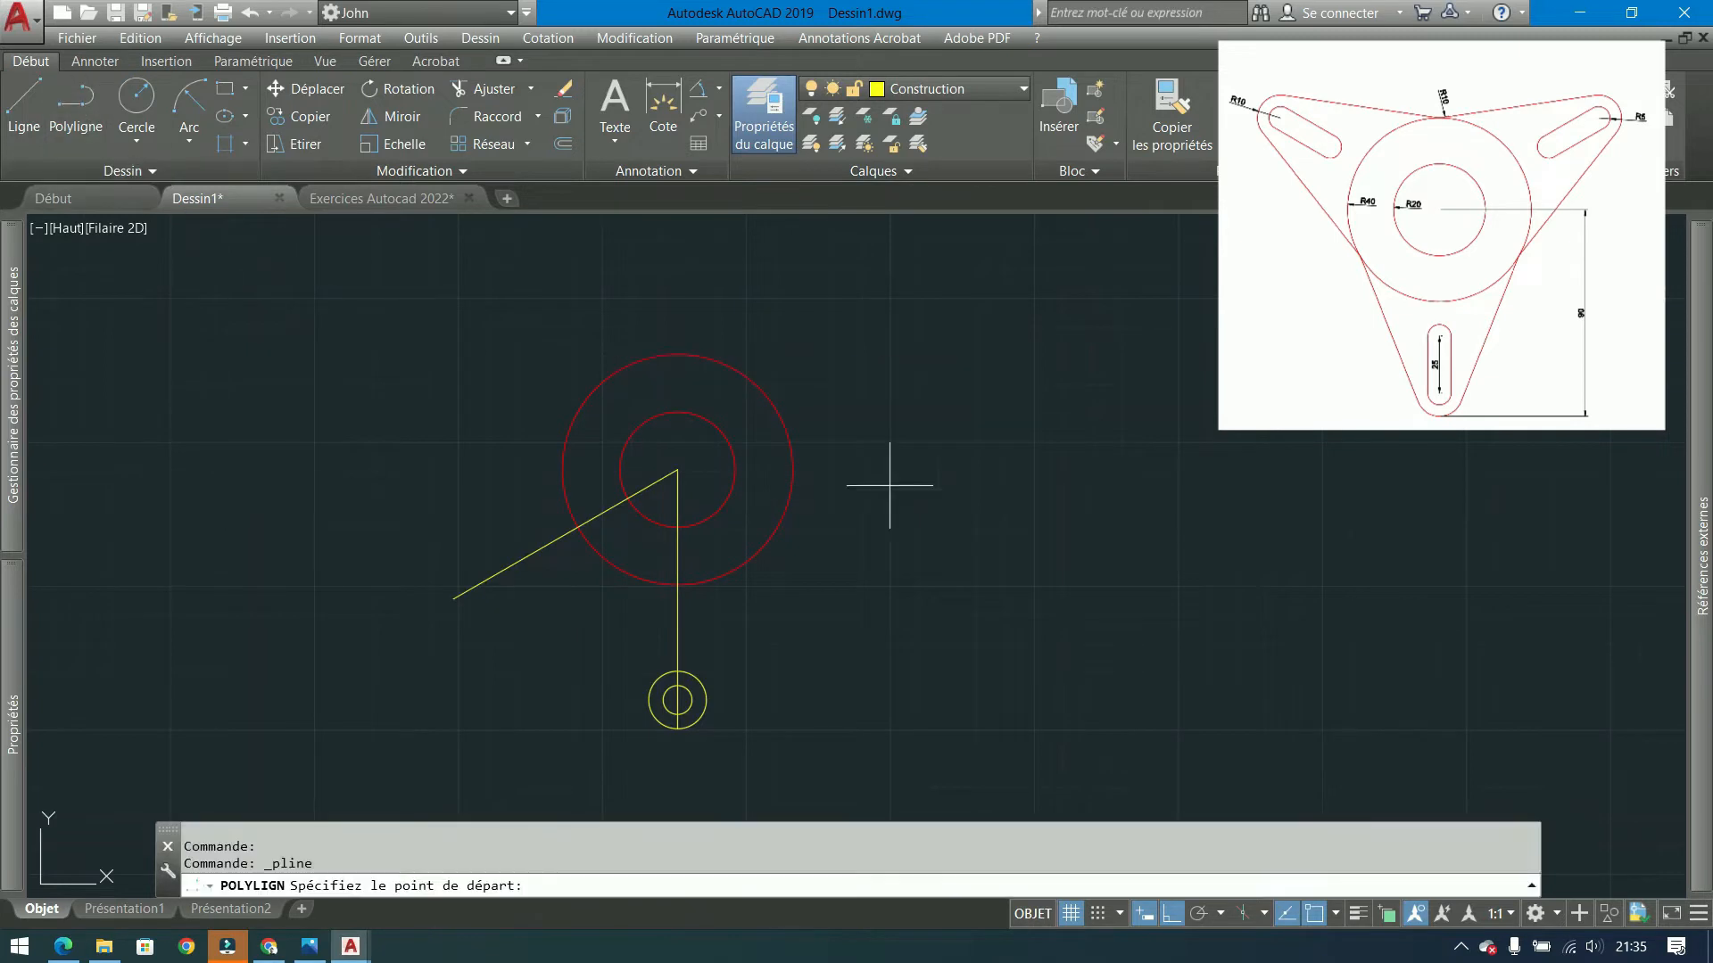
left_click(579, 526)
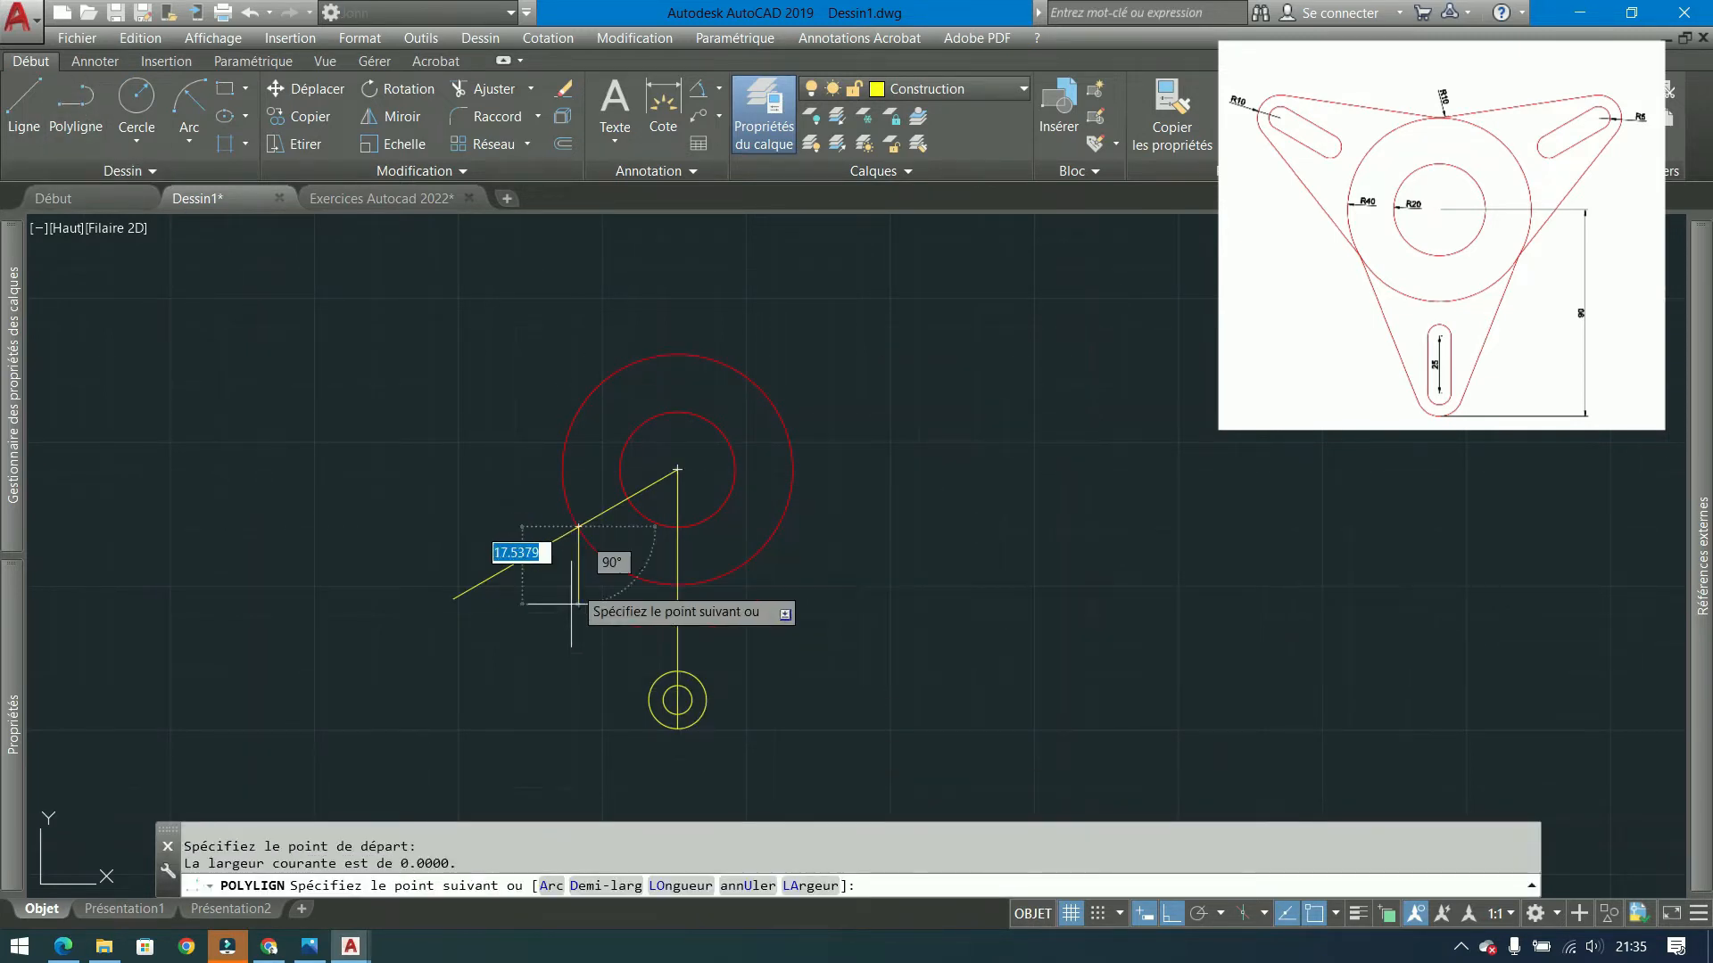
left_click(650, 709)
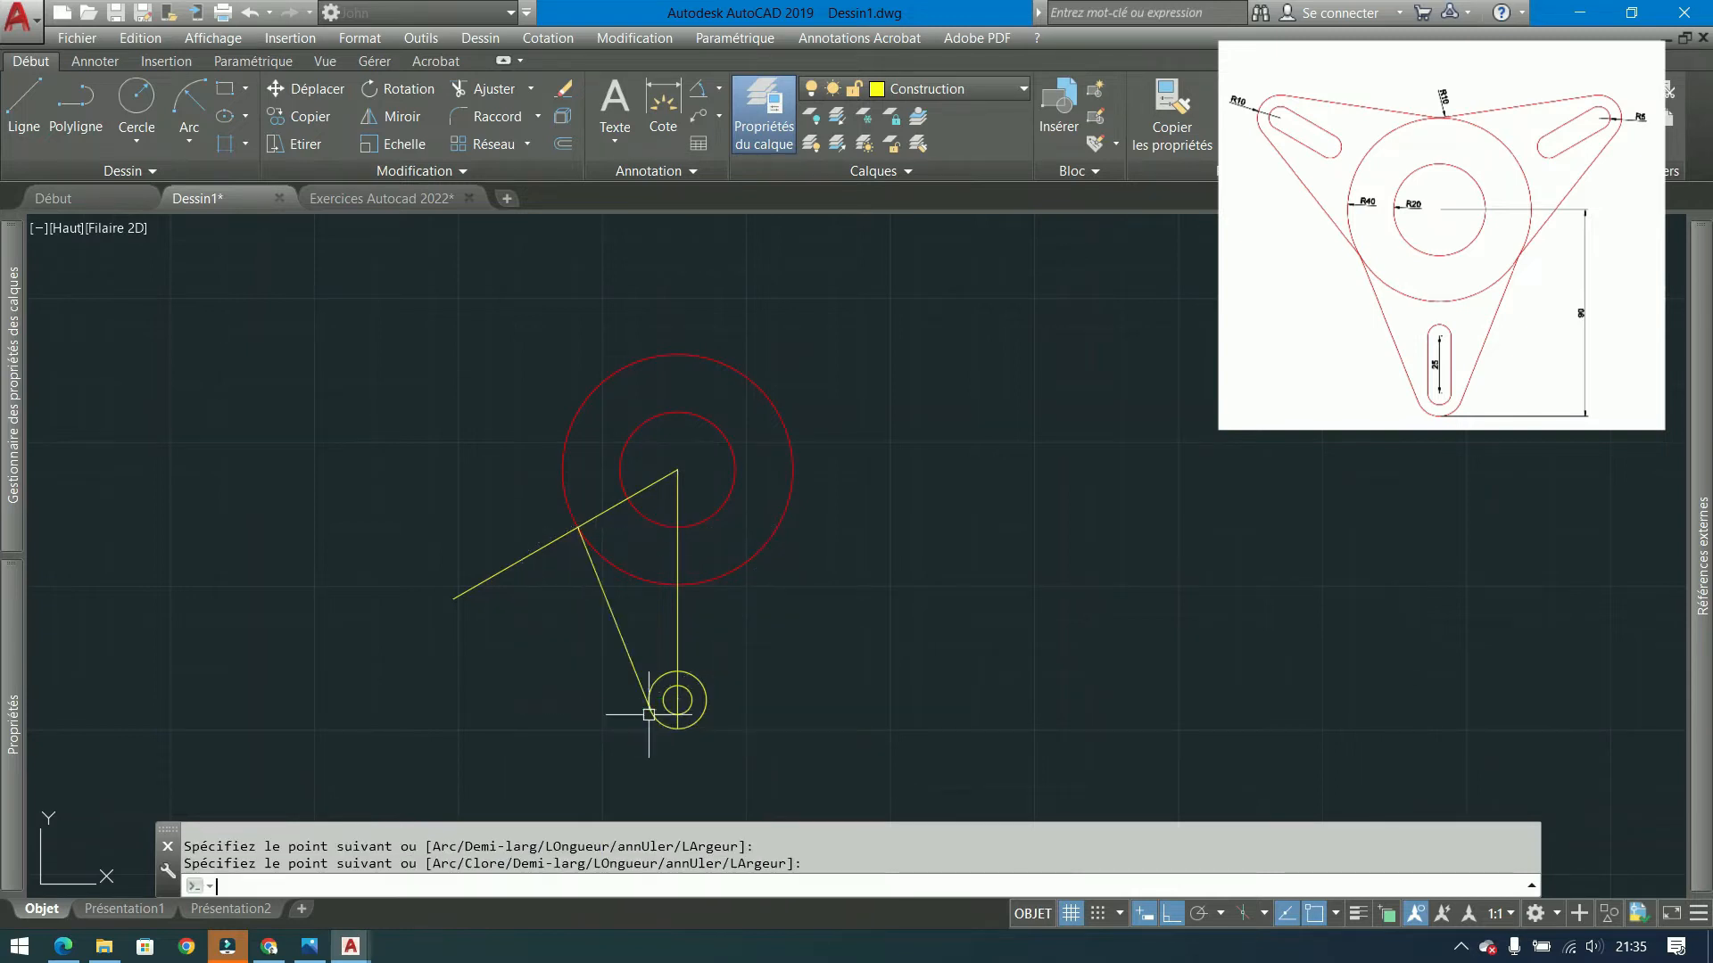
left_click(1335, 913)
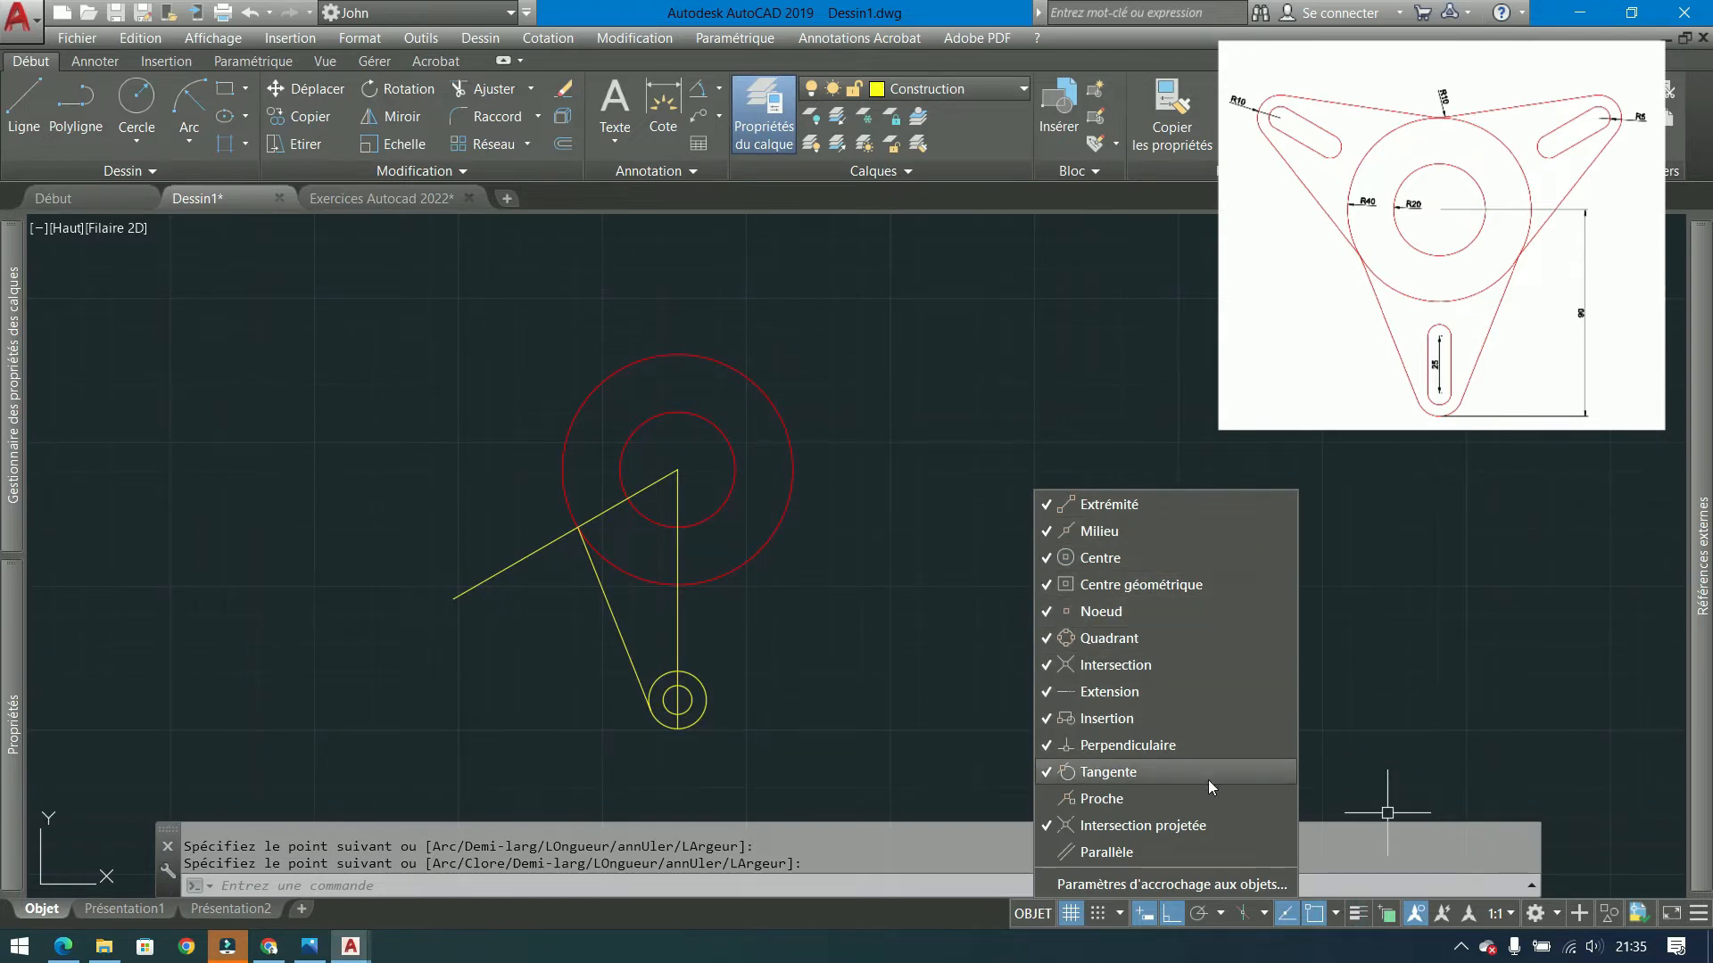
left_click(785, 650)
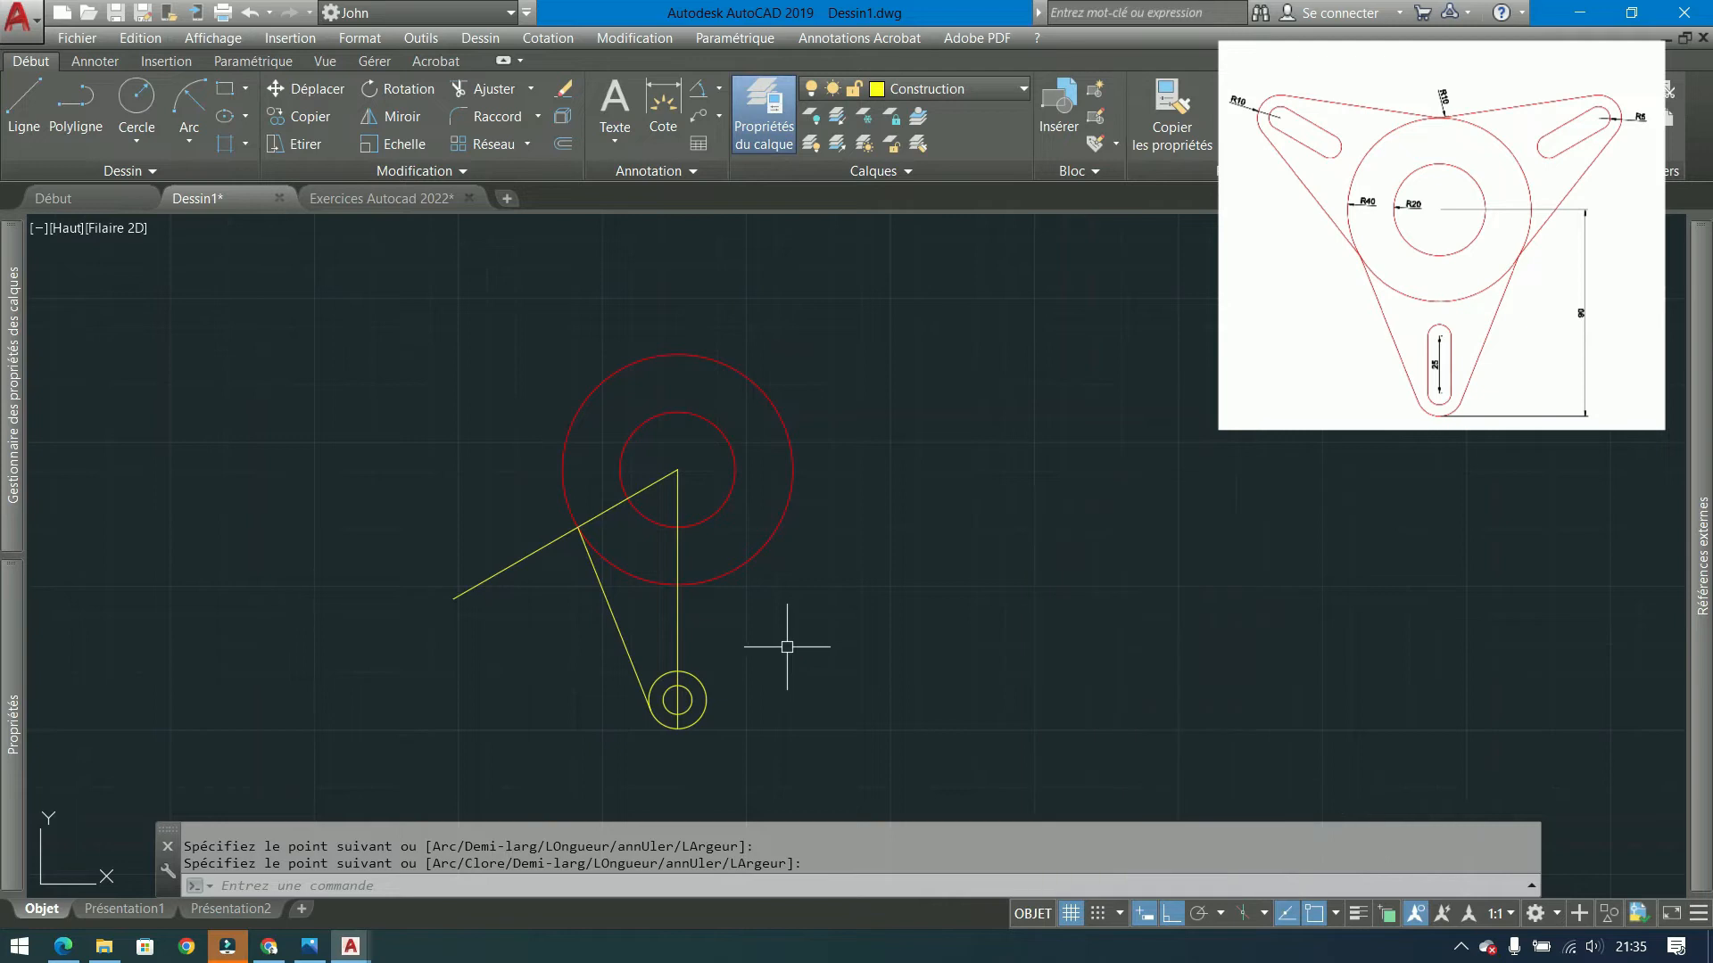
key("Escape")
- Mirror the tangent line about the vertical construction line, keeping the source object
scroll(604, 672, "up", 2)
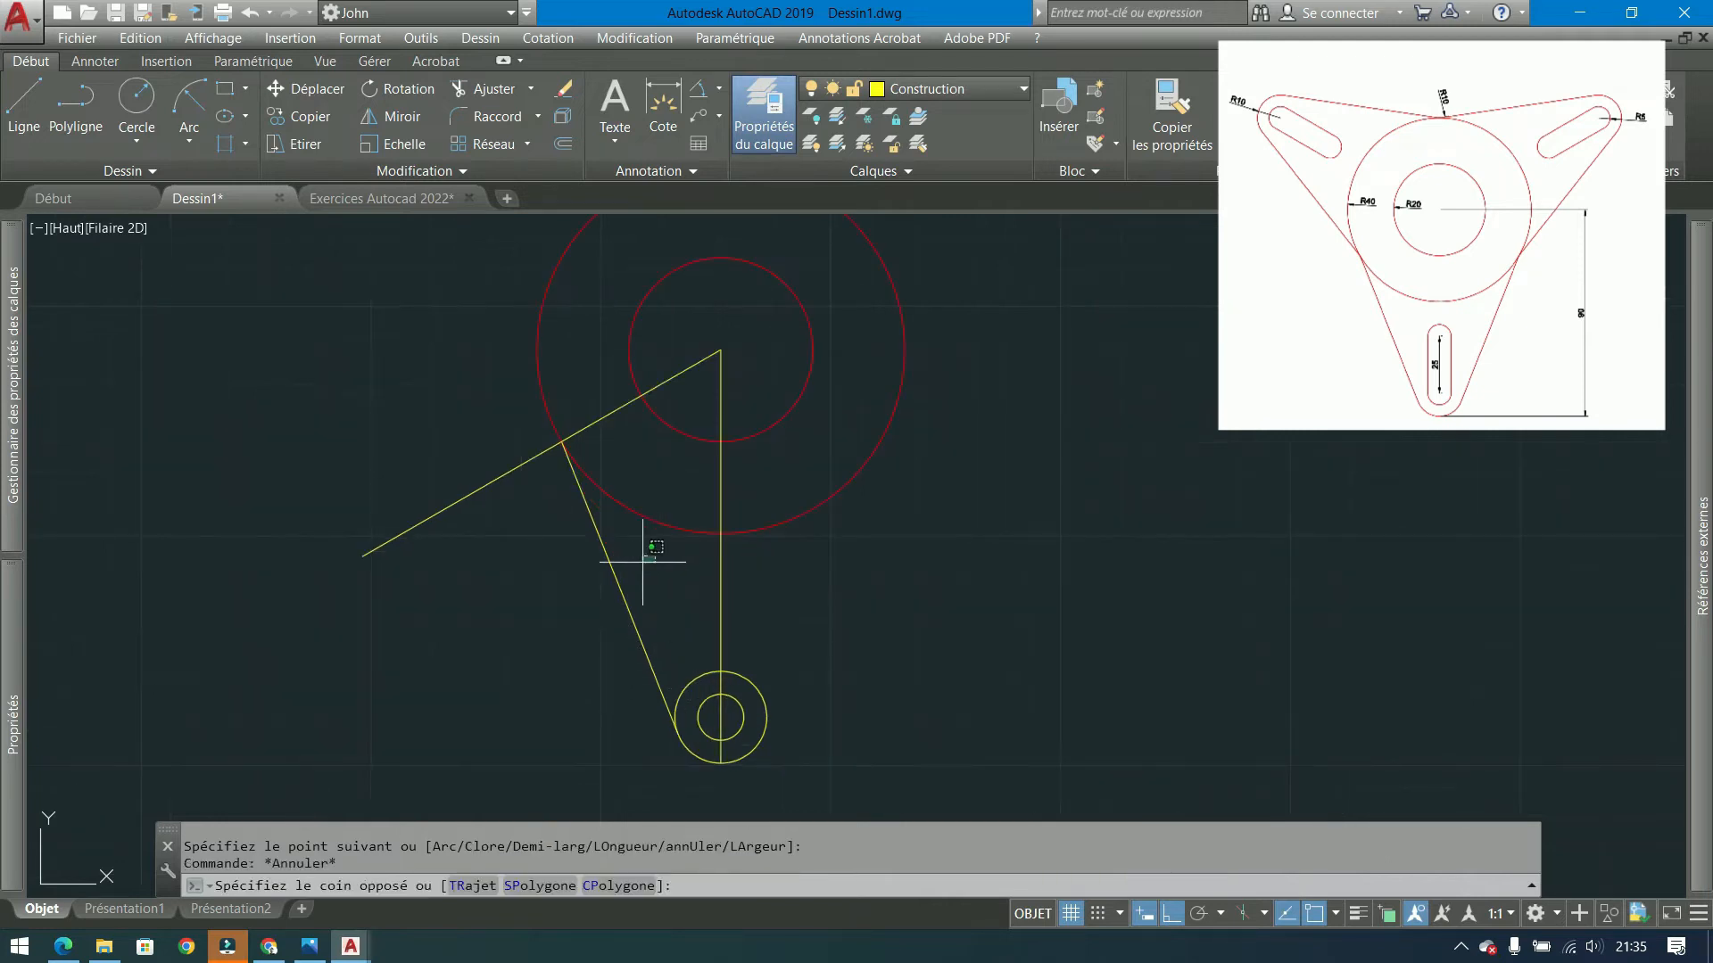
left_click(654, 557)
left_click(600, 582)
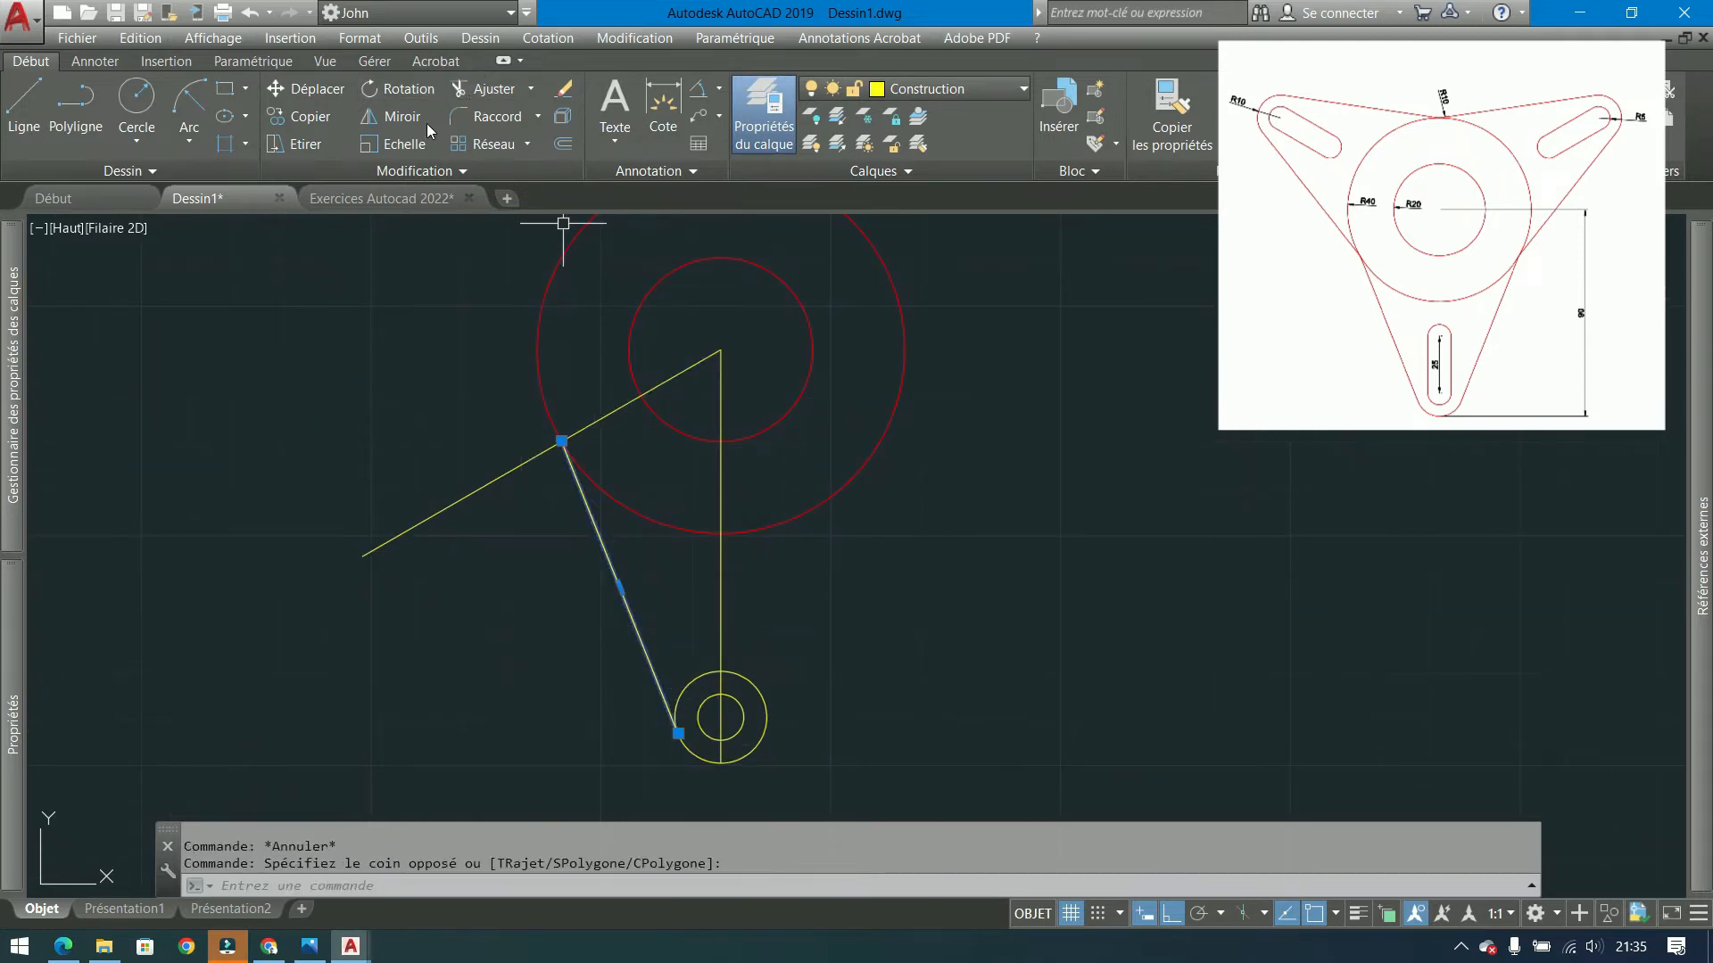
left_click(416, 125)
left_click(720, 351)
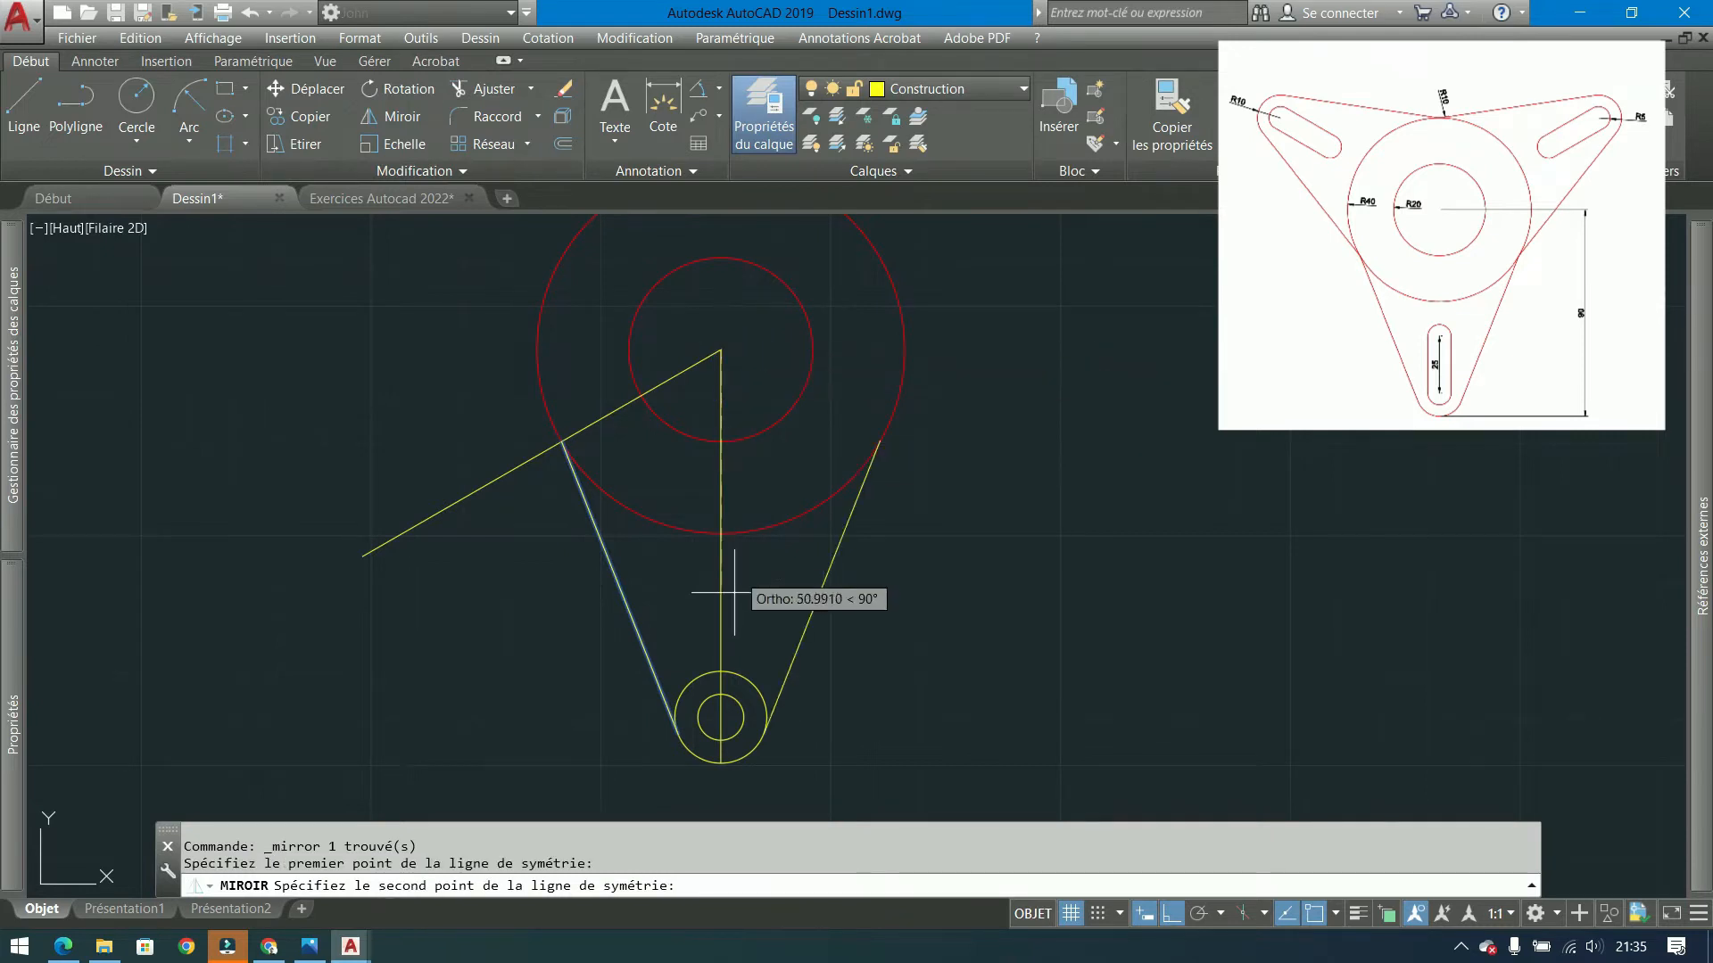
left_click(728, 631)
key("Return")
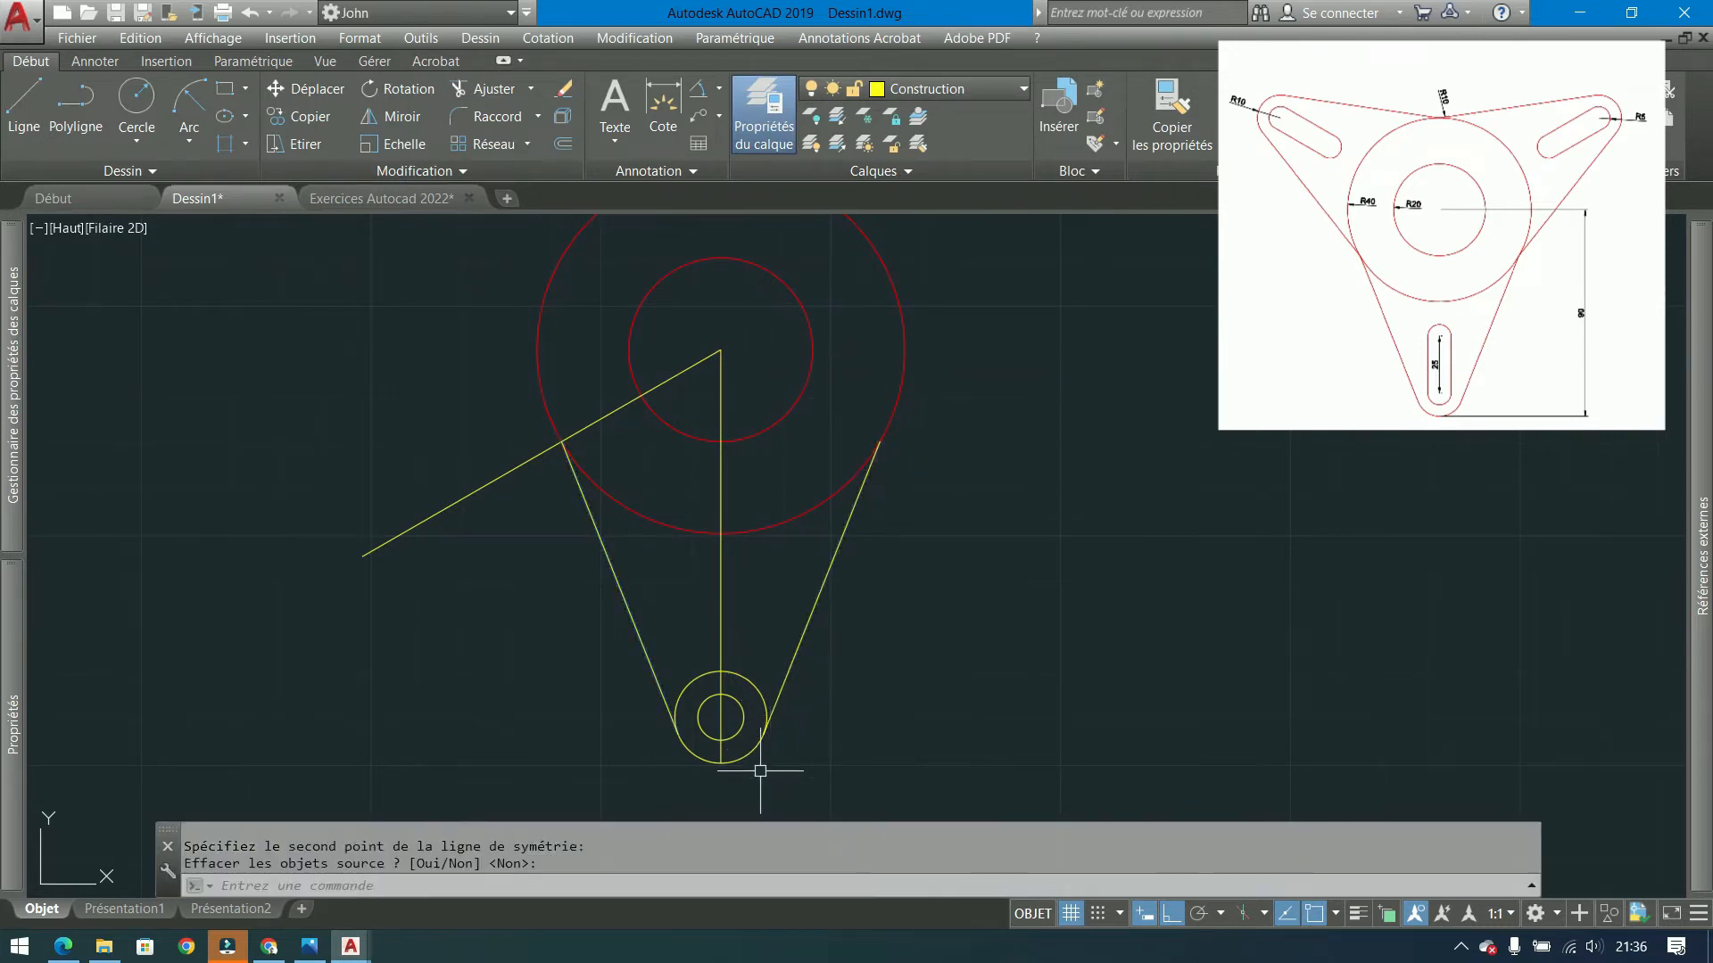
- Trim away the upper part of the outer small circle between the two tangent lines to form the rounded arm end
left_click(801, 680)
left_click(756, 739)
left_click(660, 607)
left_click(601, 650)
type("aj")
key("Return")
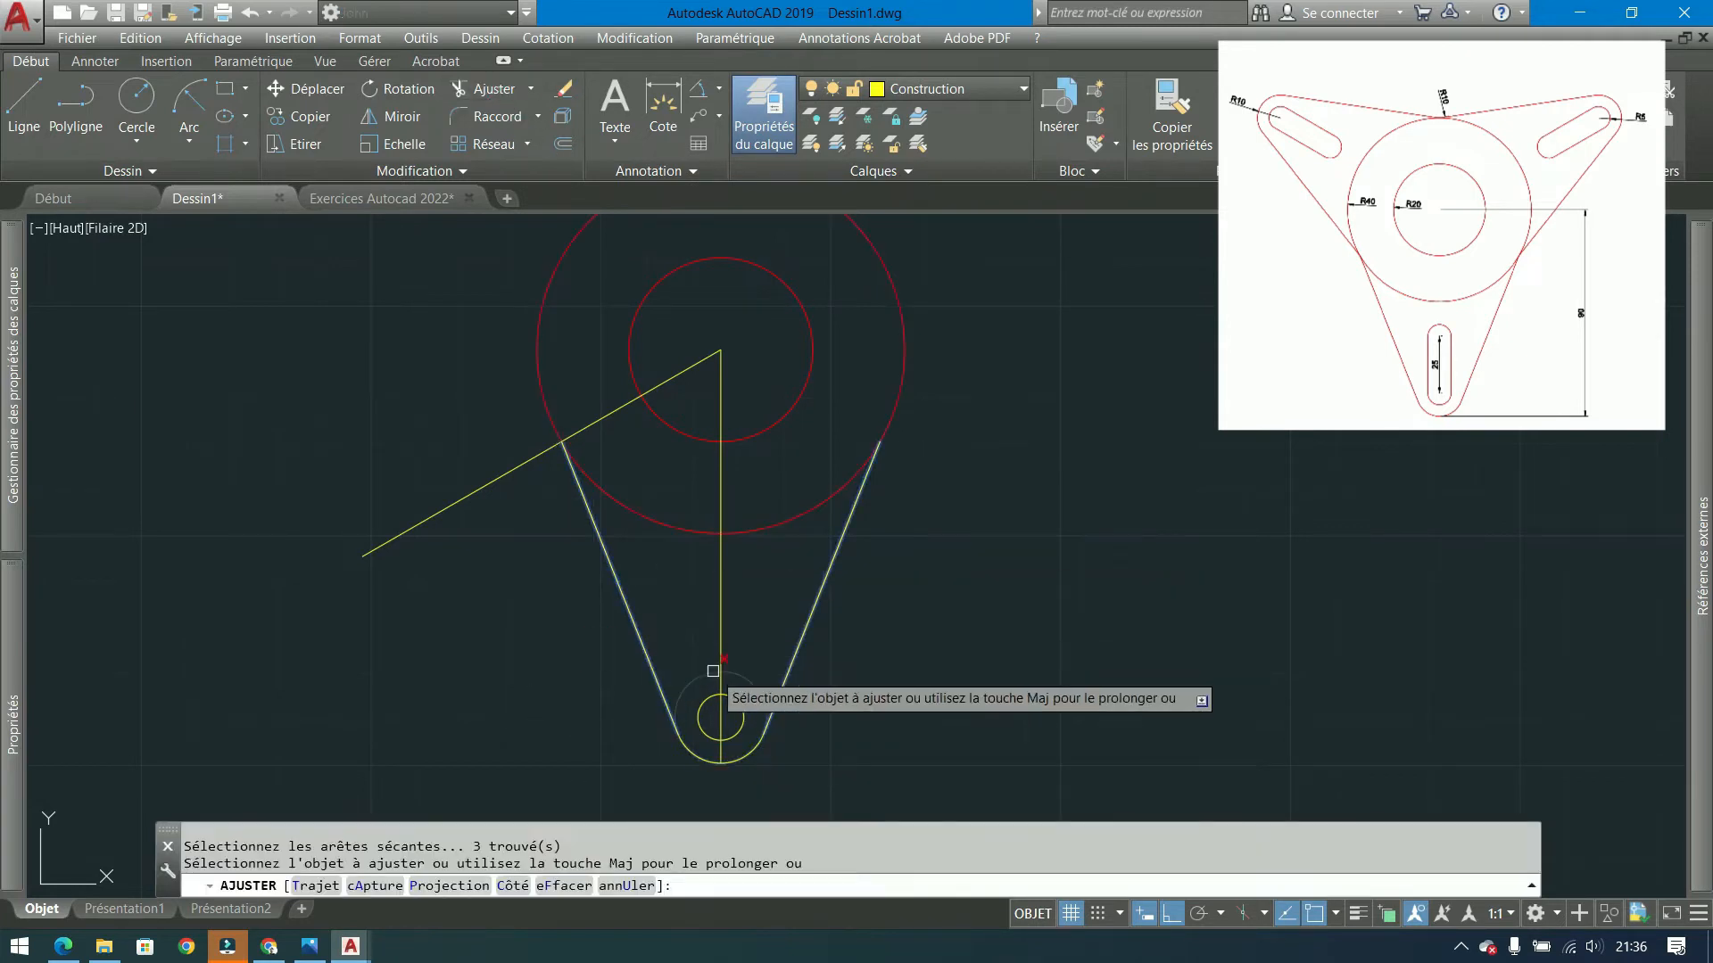
left_click(750, 677)
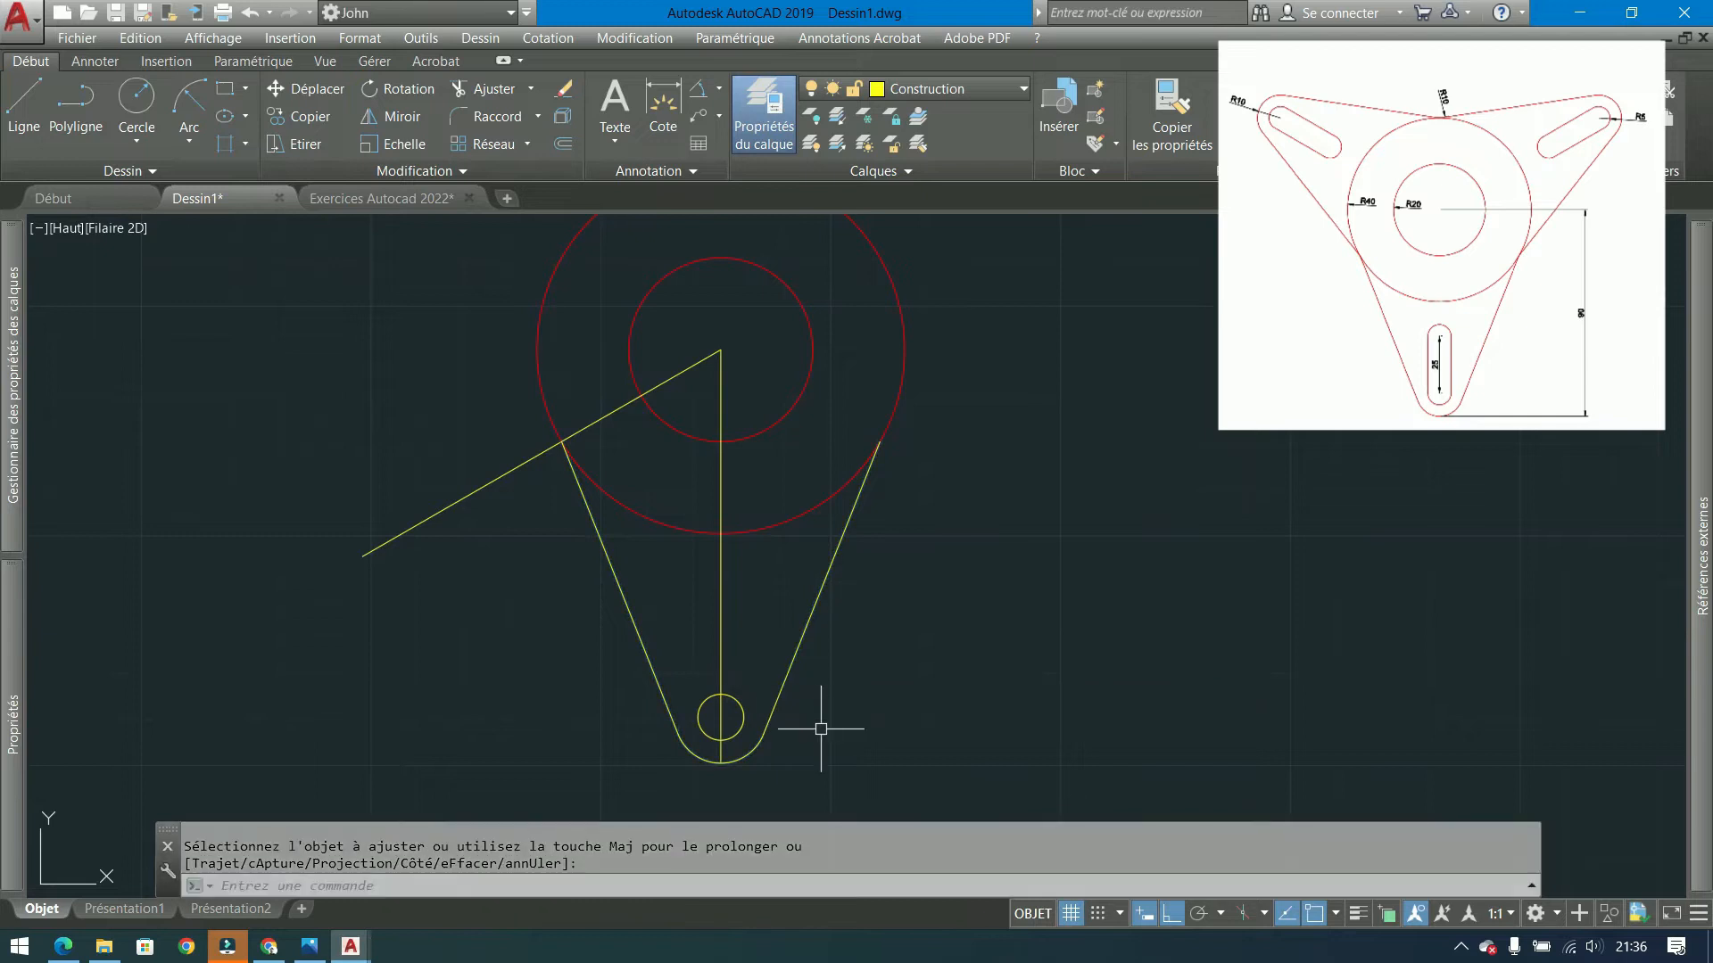
key("Return")
- Delete the vertical construction line running from the large circles' centre to the arm end
left_click(746, 600)
left_click(696, 634)
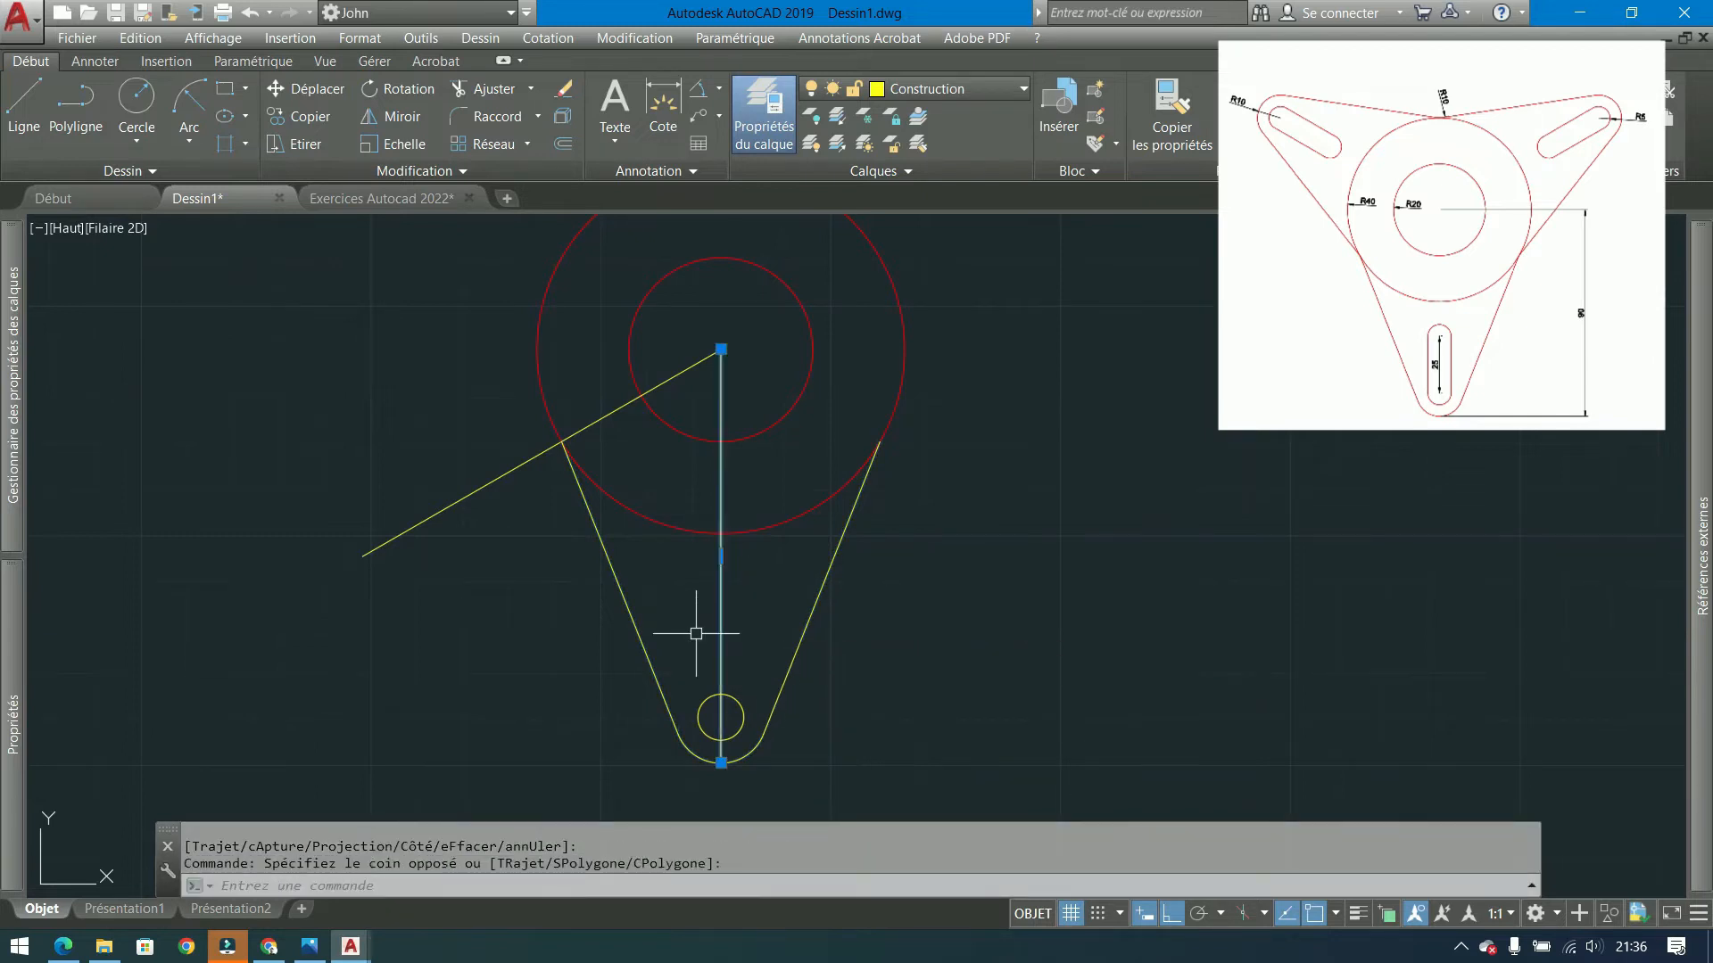
key("Delete")
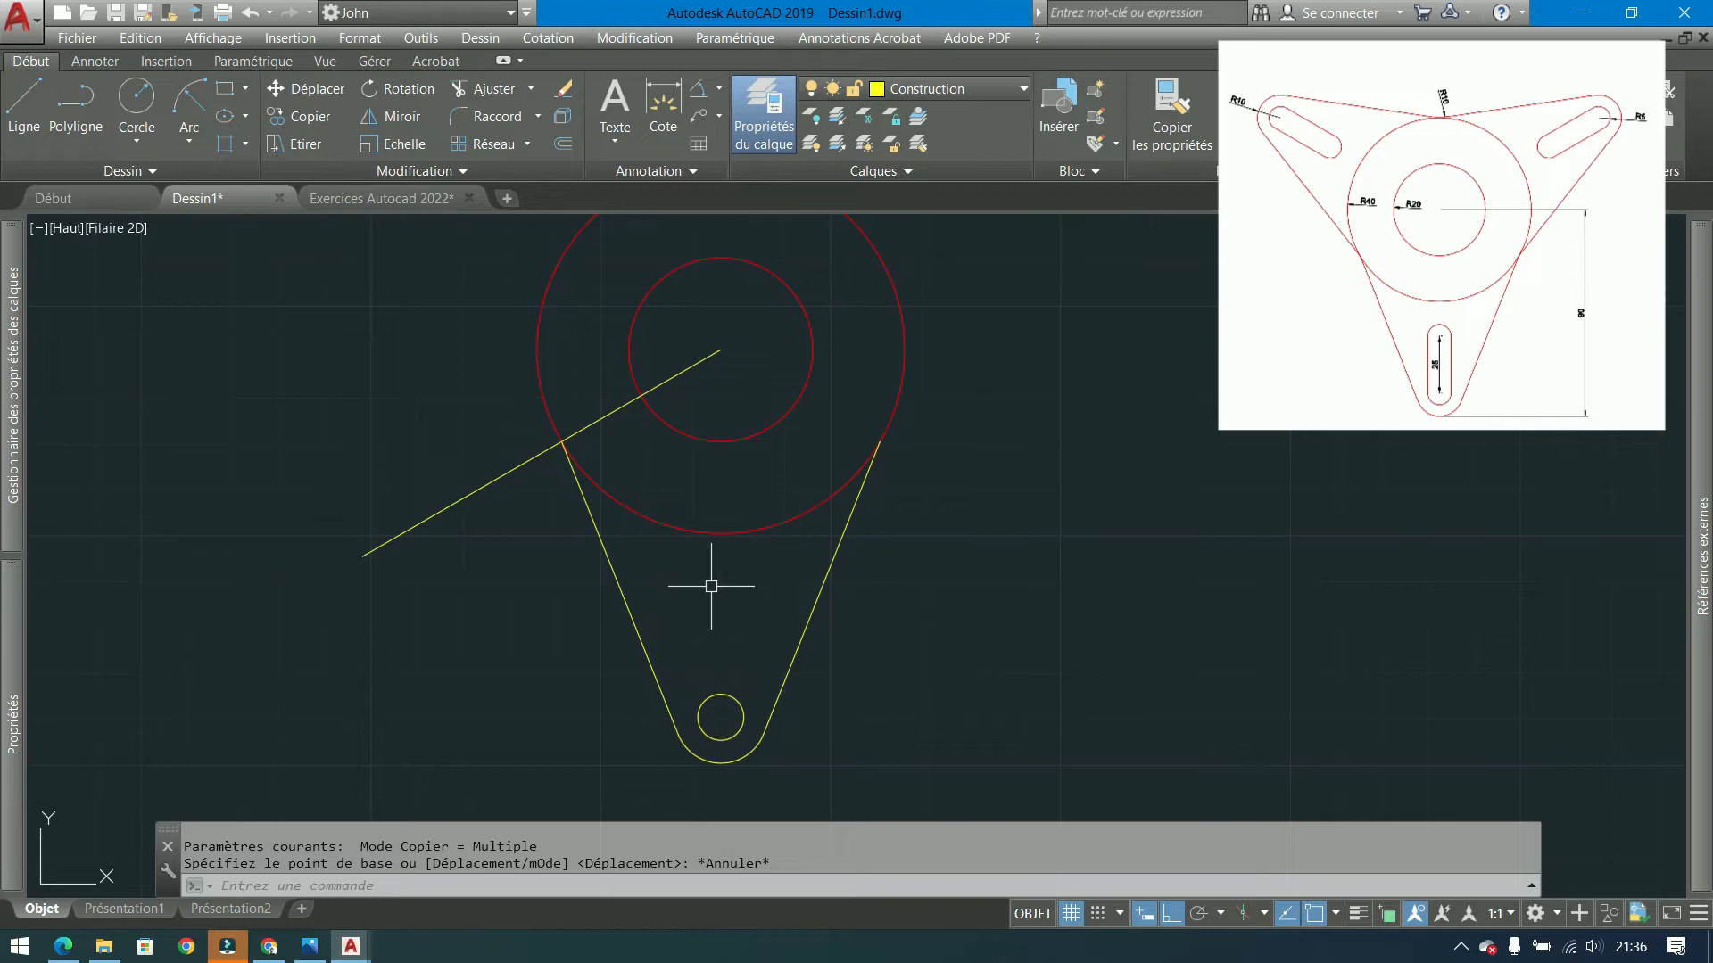
- Copy the small circle at the arm end 25 units straight up towards the large circles
left_click(732, 653)
left_click(715, 702)
left_click(302, 115)
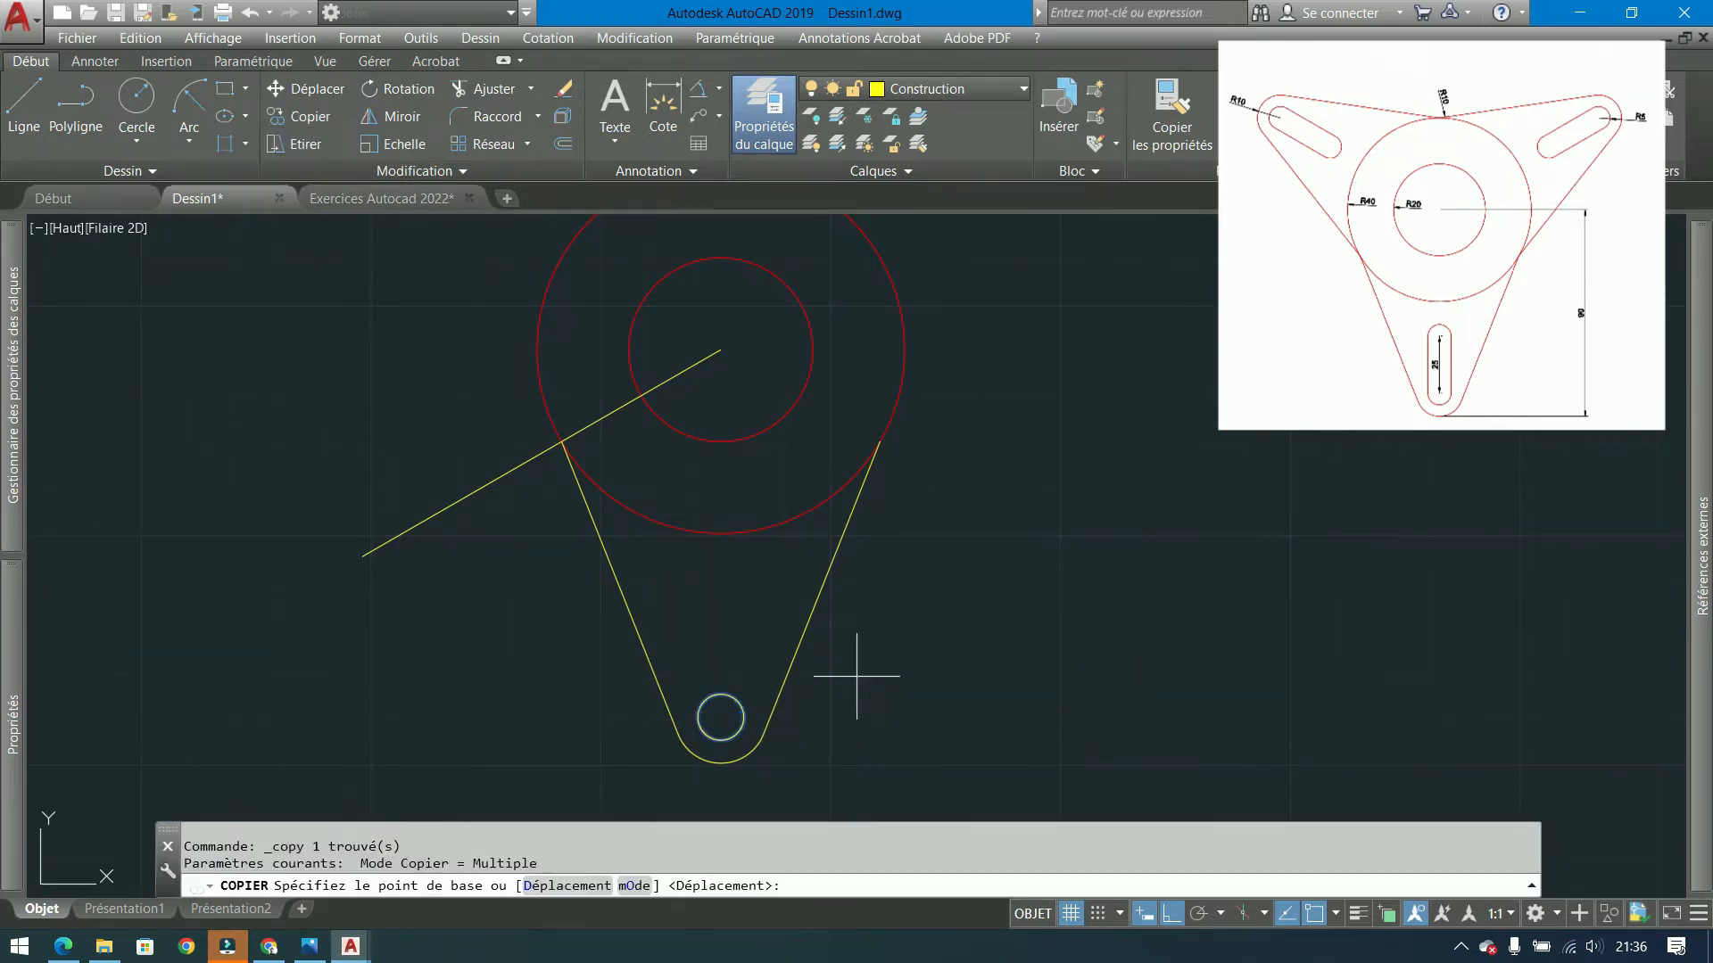
left_click(872, 710)
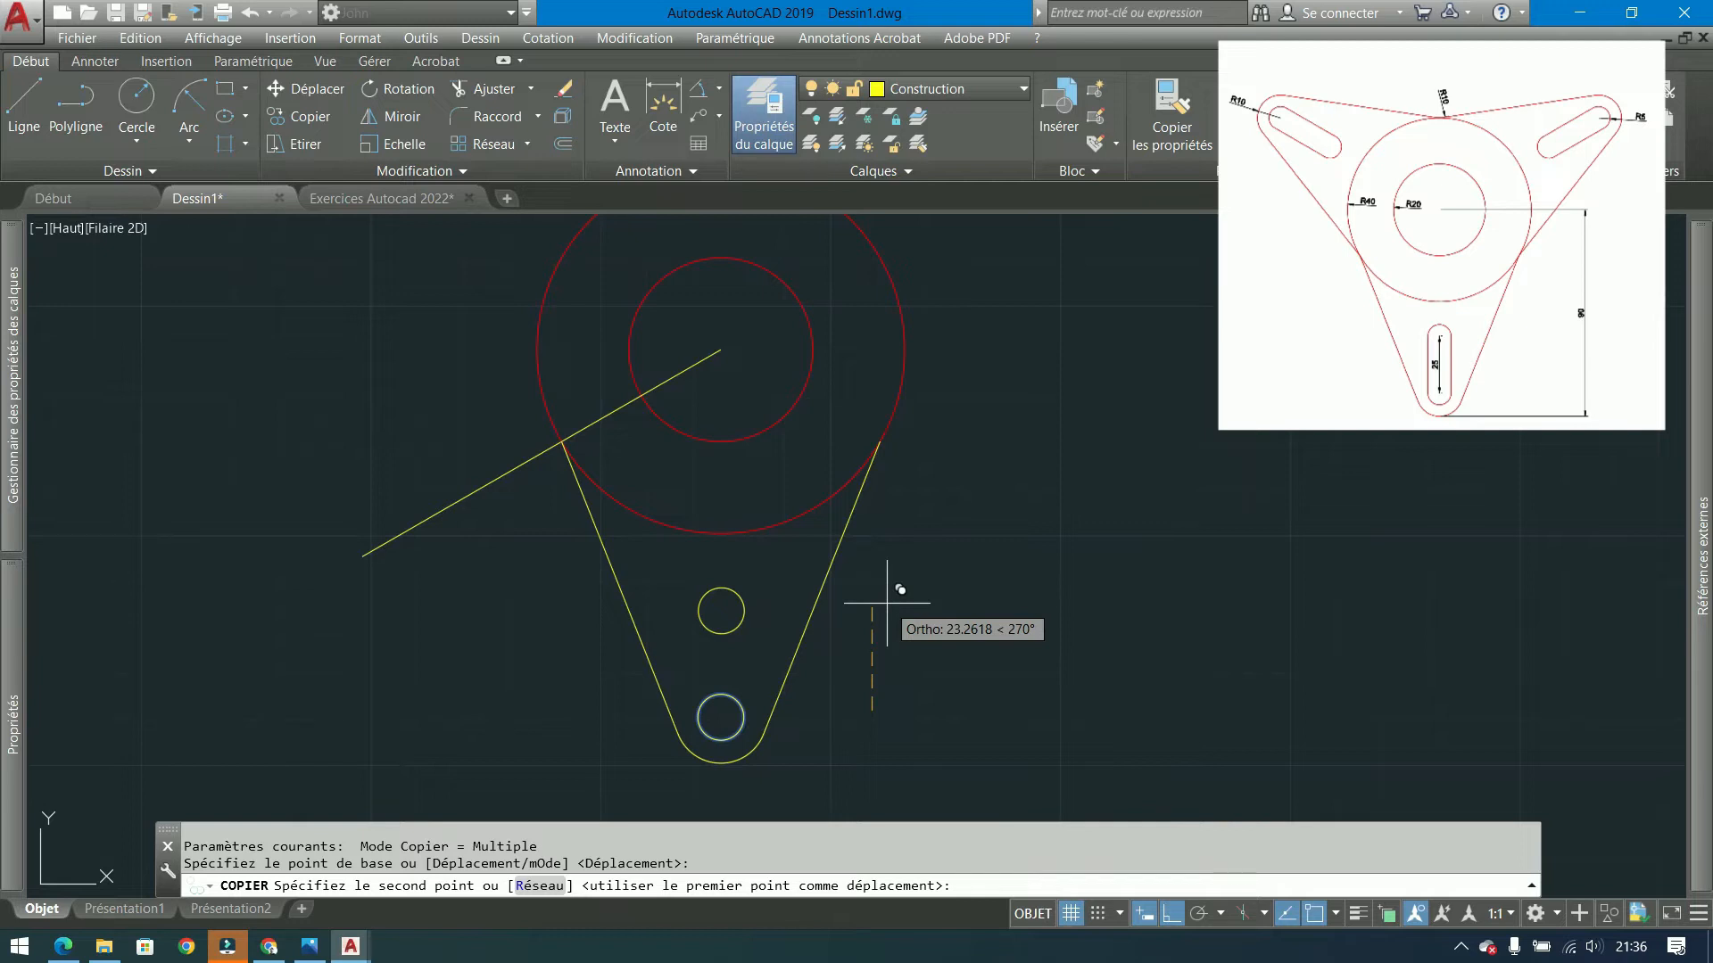
type("25")
key("Return")
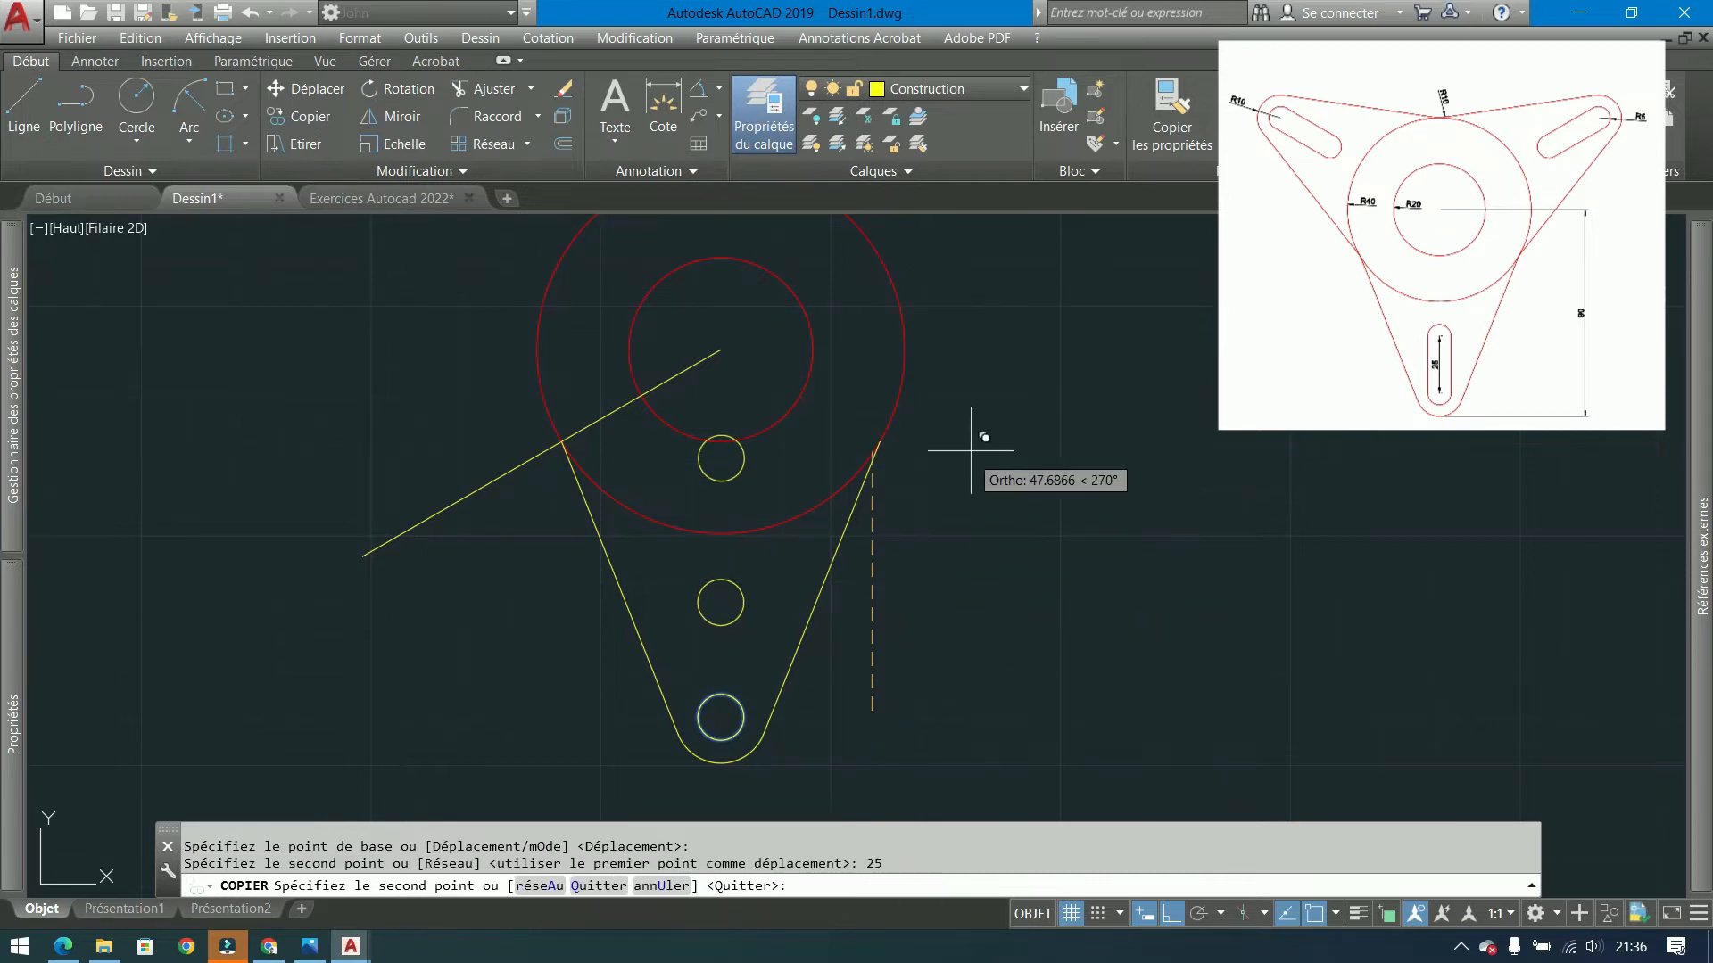
key("Return")
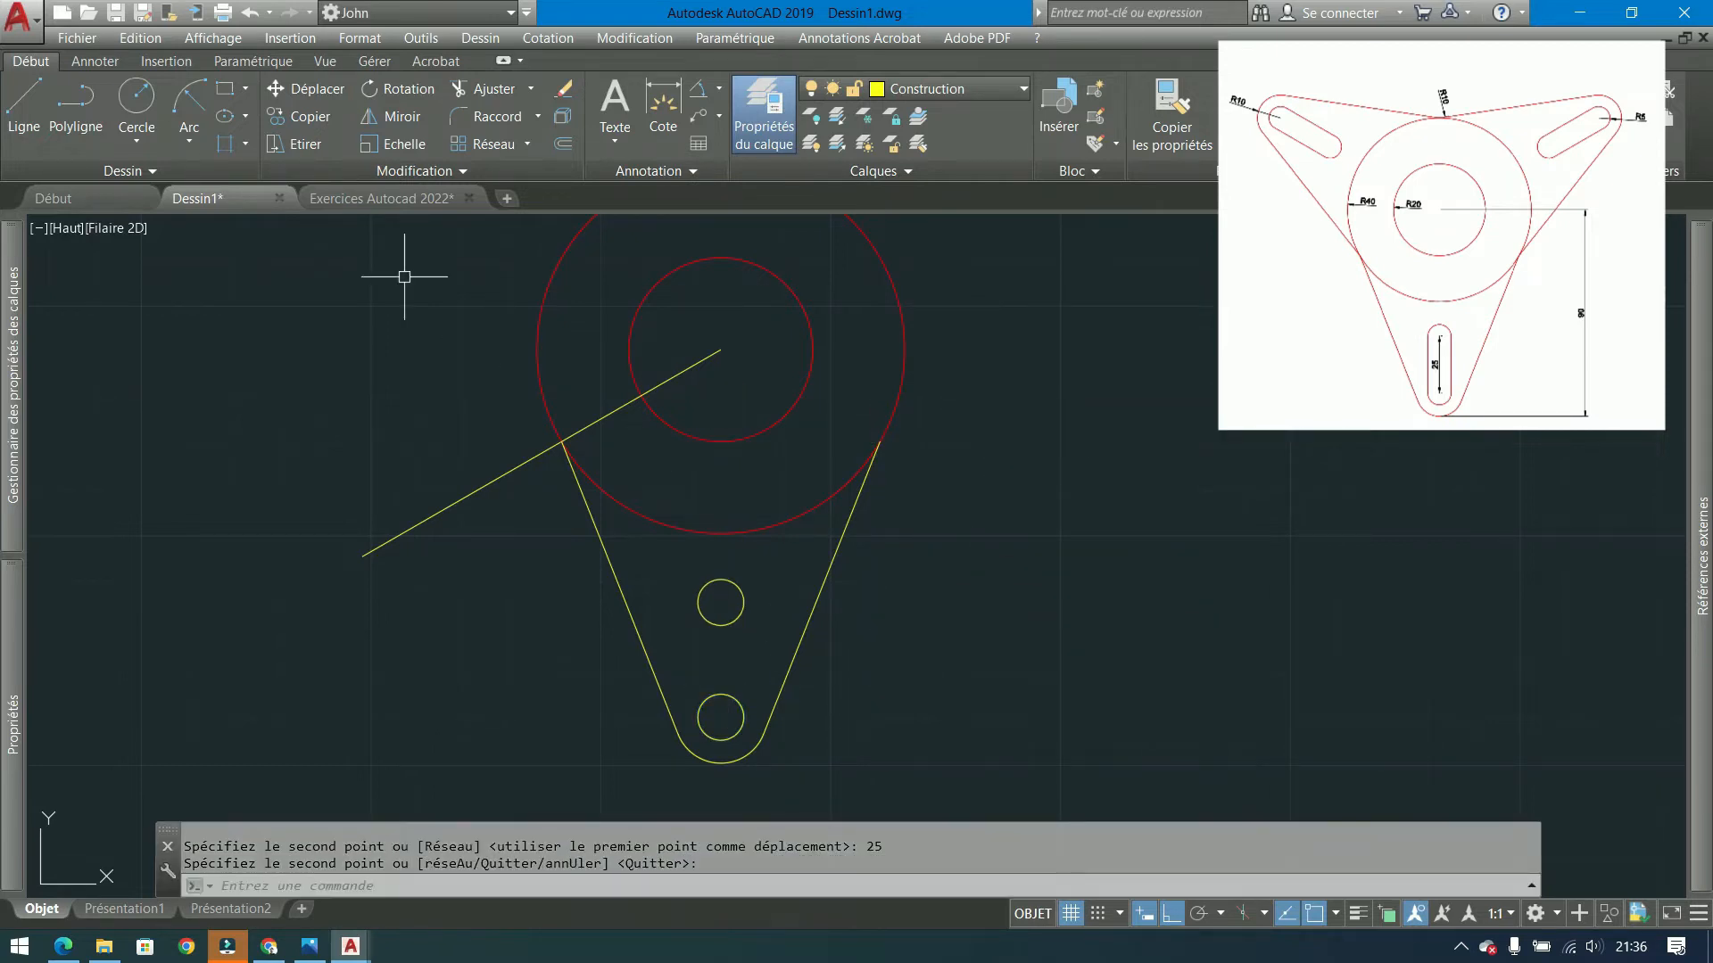
- Draw a rectangle from the upper small circle's left quadrant to the lower small circle's right quadrant
left_click(223, 93)
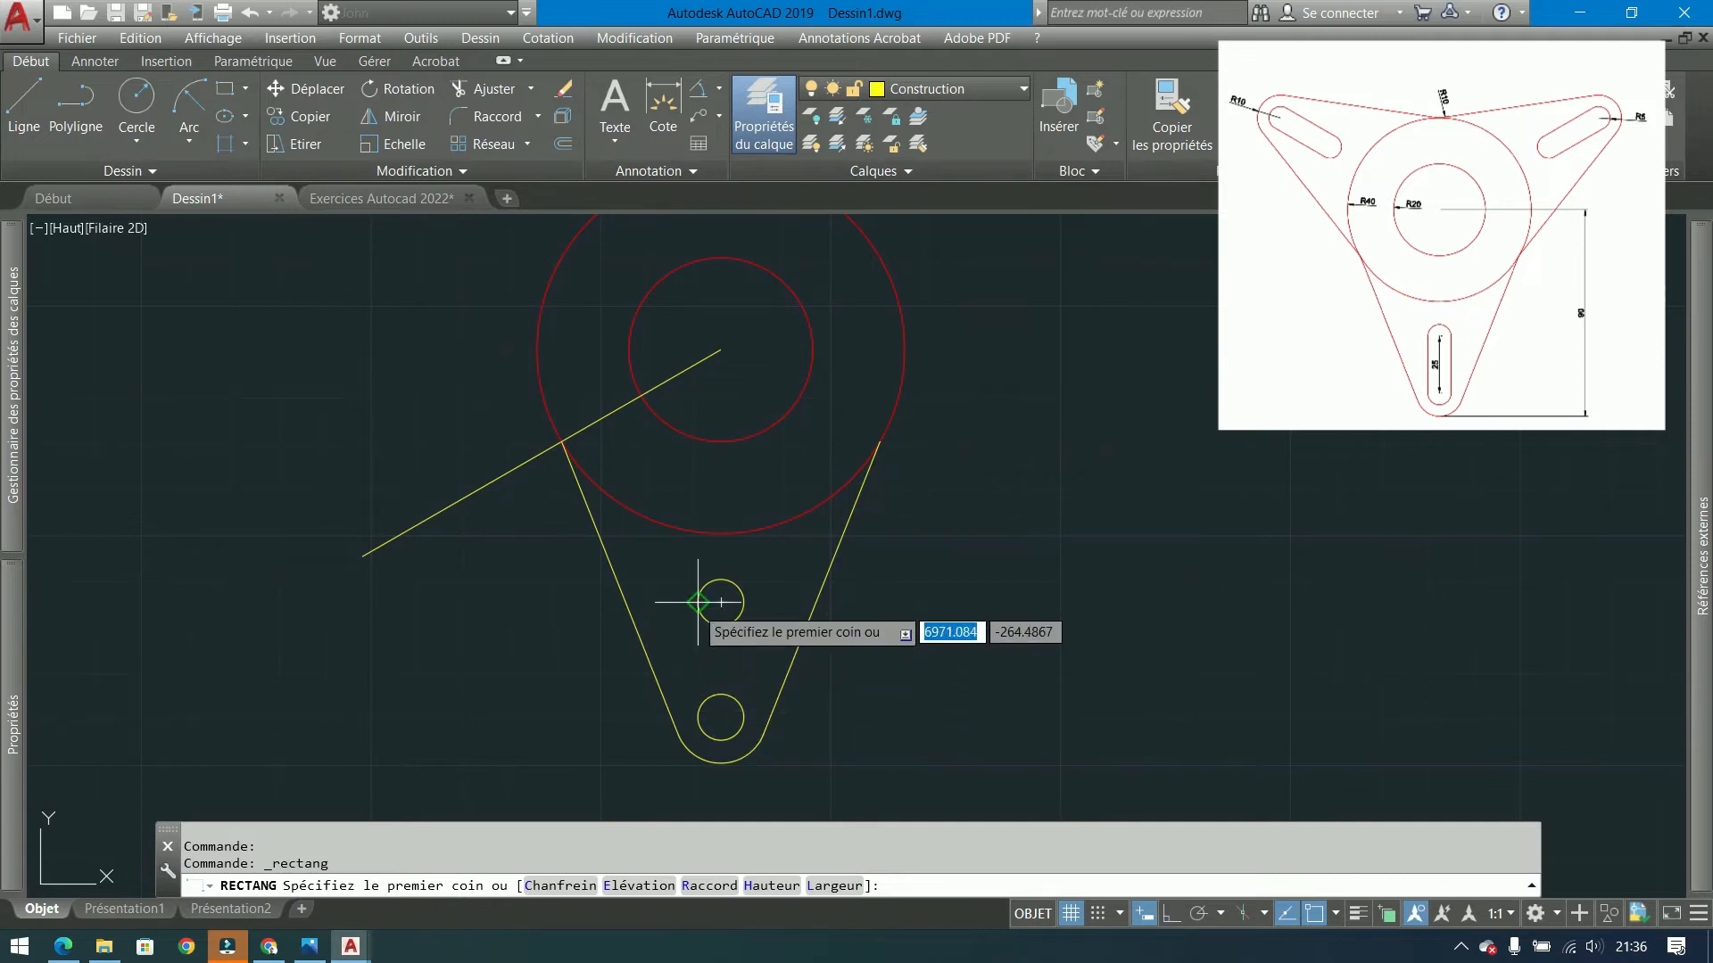
left_click(697, 603)
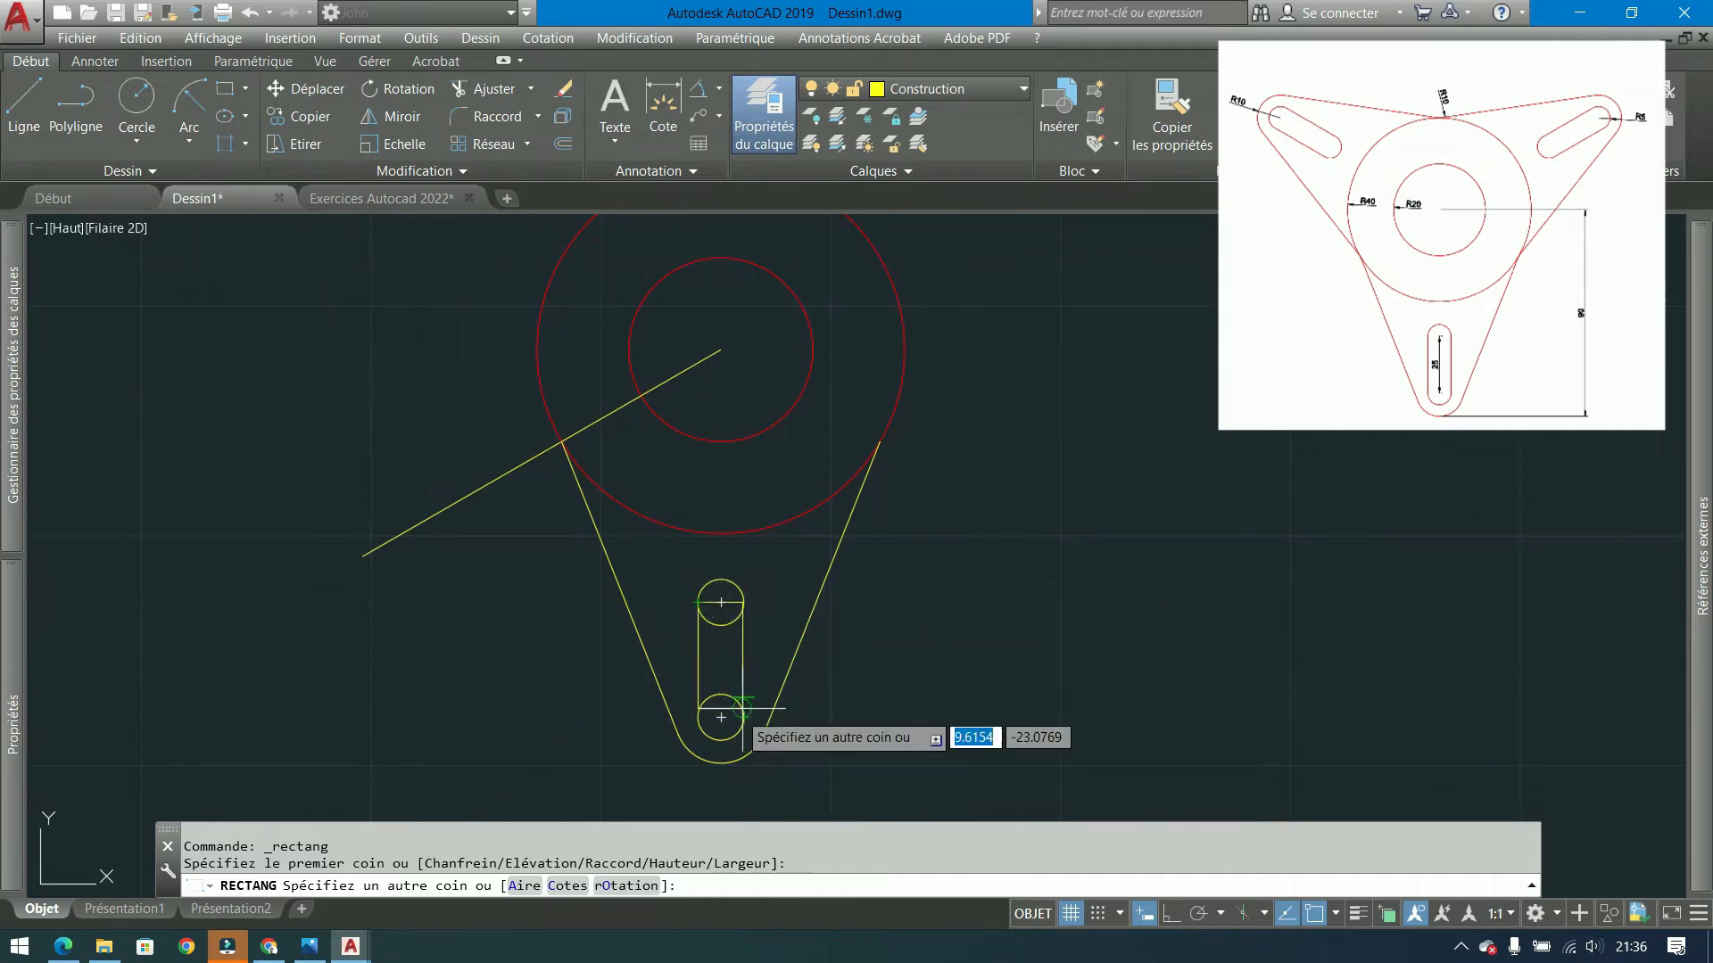
left_click(743, 712)
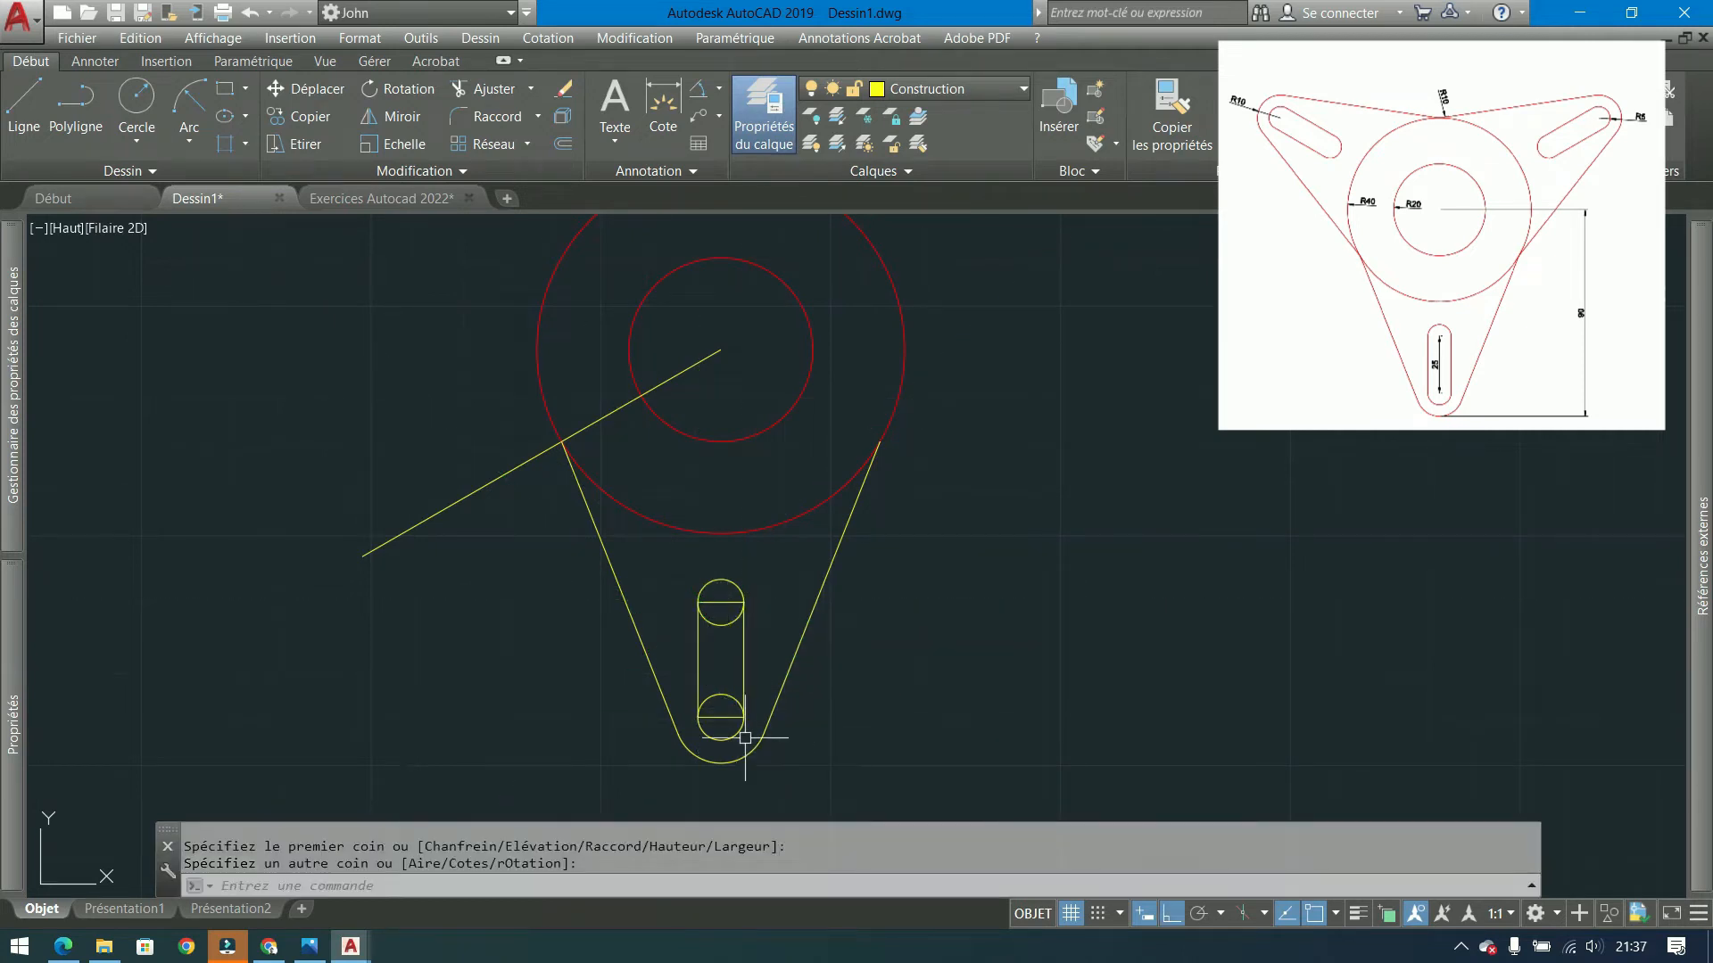
- Trim the inner arcs and the rectangle's short edges so only the slot outline is left
left_click(746, 743)
left_click(695, 572)
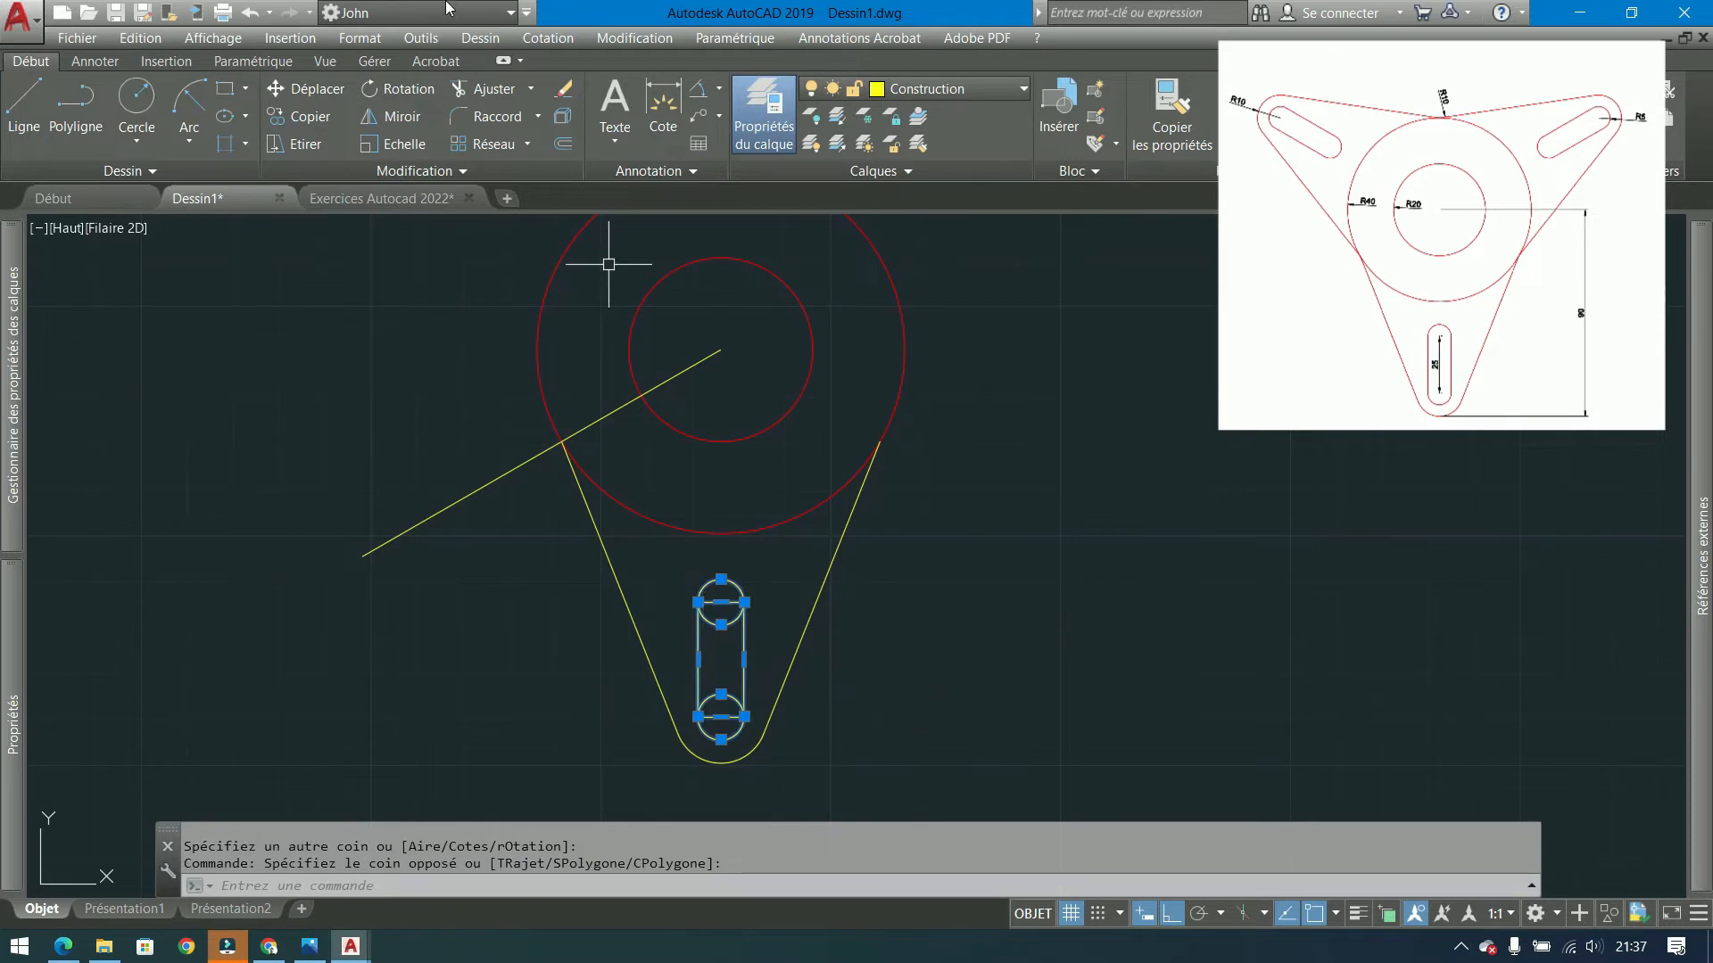
left_click(483, 88)
left_click(723, 587)
left_click(711, 723)
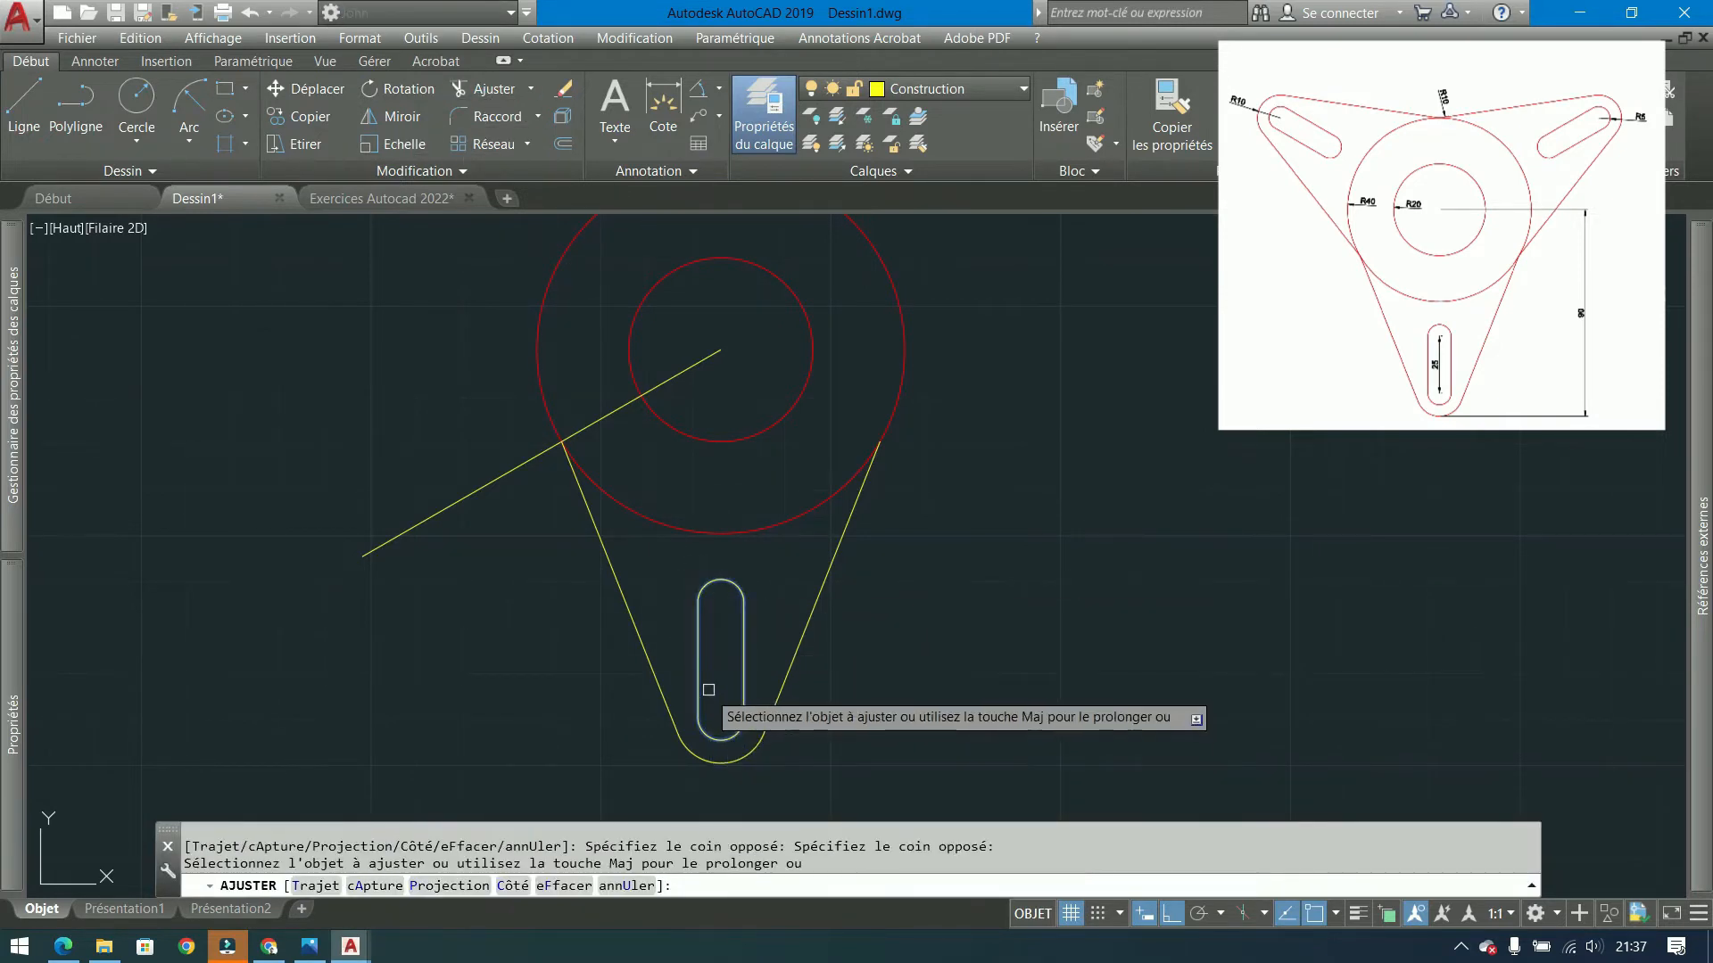
- Join the slot's two arcs and two straight sides into a single polyline
left_click(745, 559)
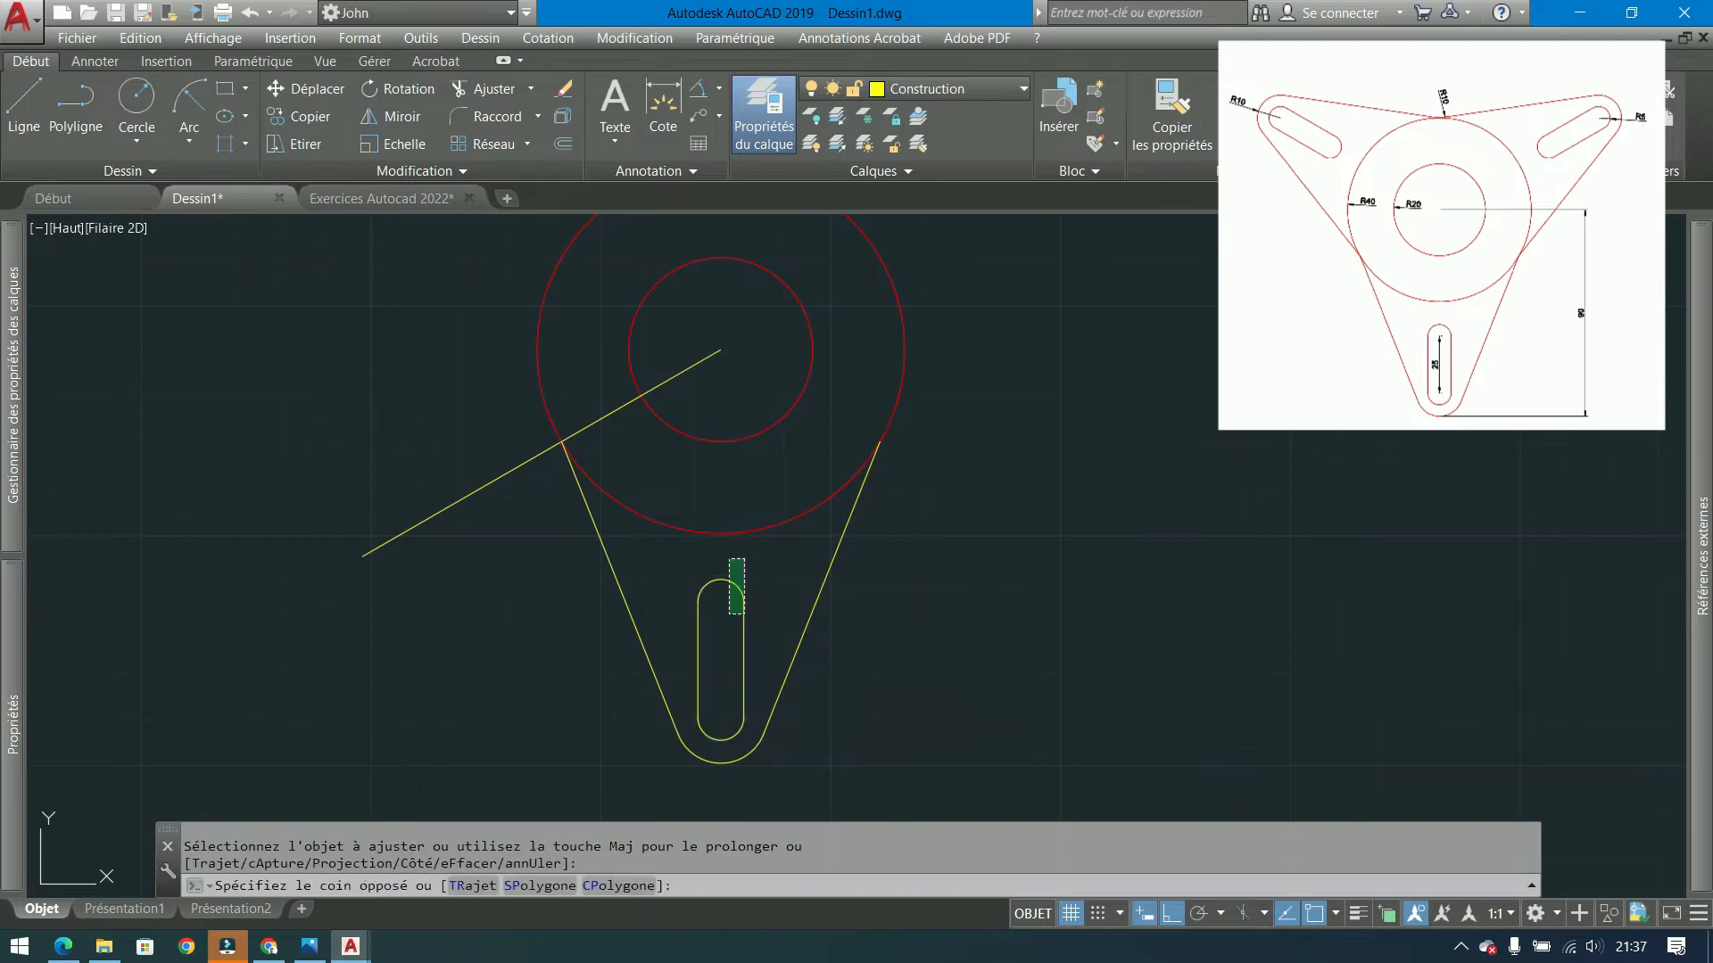
left_click(701, 741)
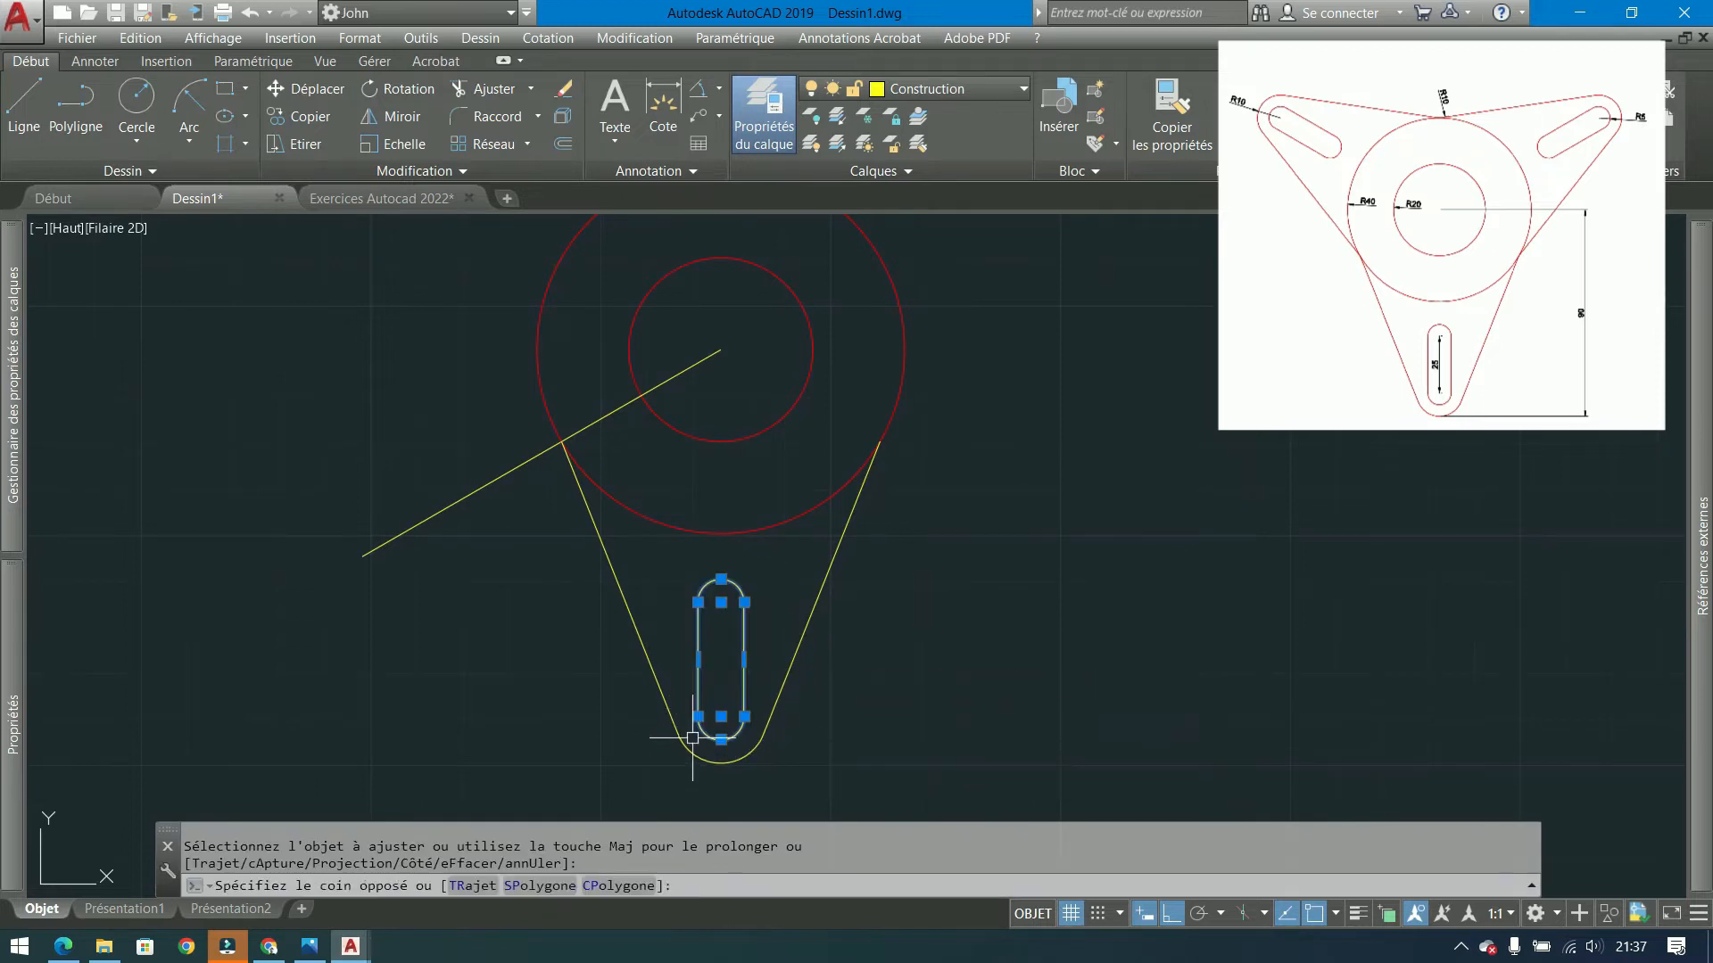
left_click(423, 169)
left_click(362, 223)
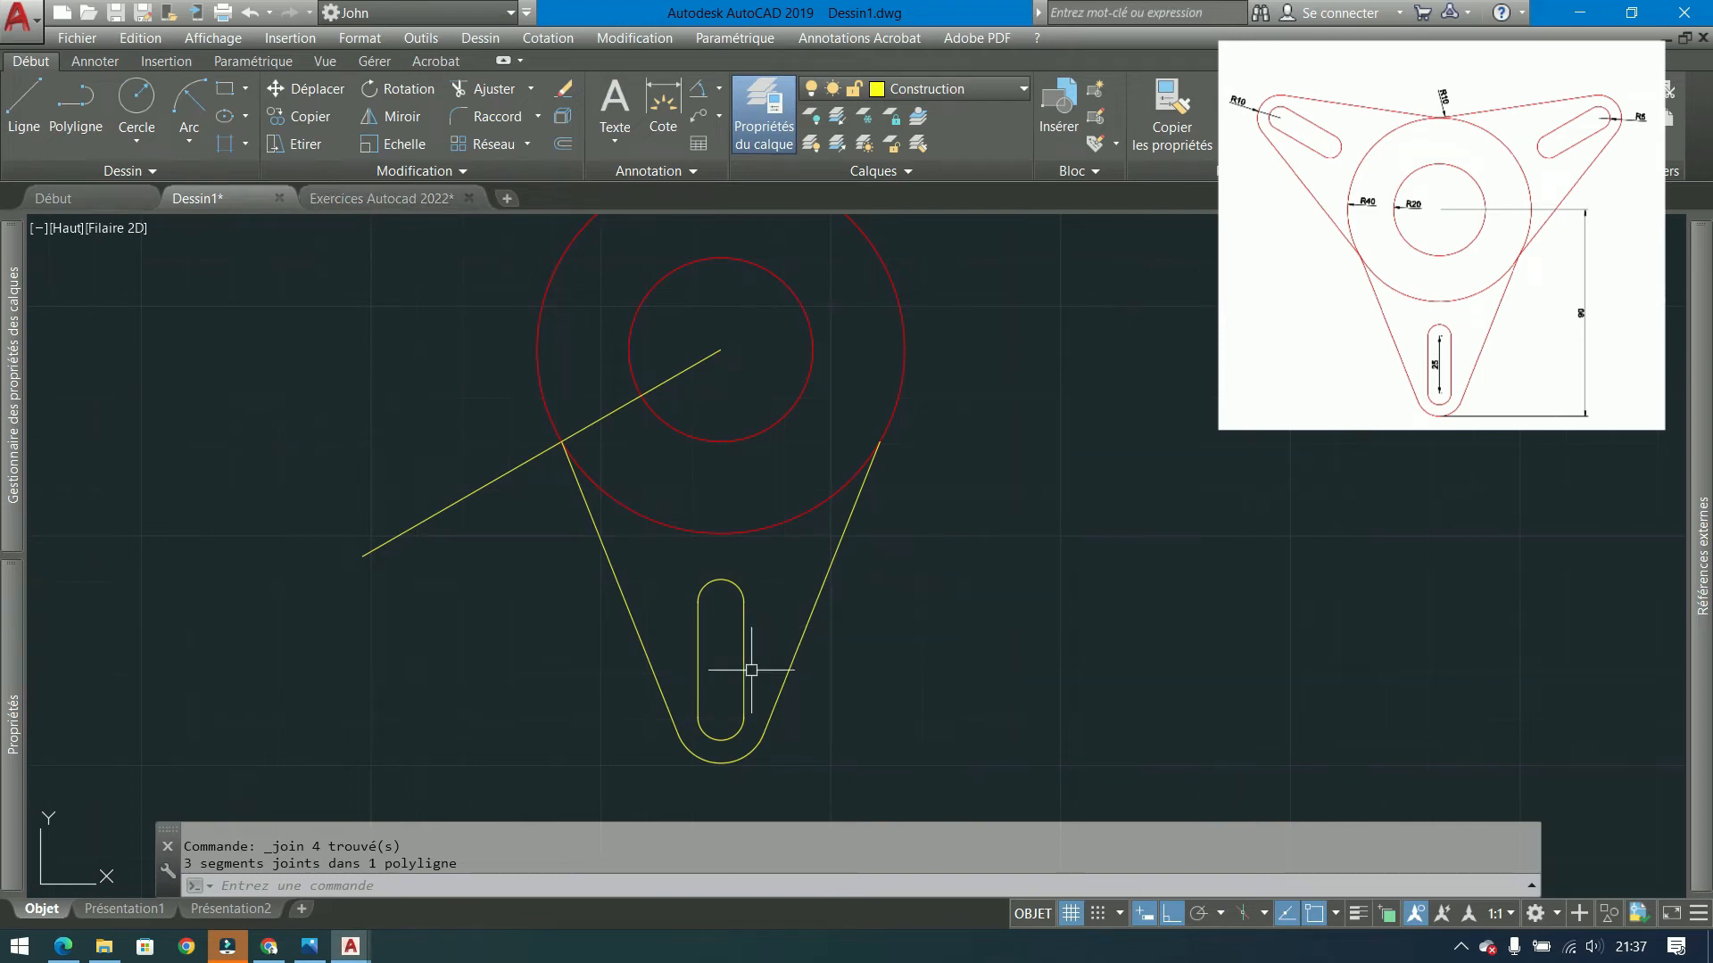
- Draw a separate rectangle 10 wide and 35 high in the empty area to the right of the arm
left_click(227, 91)
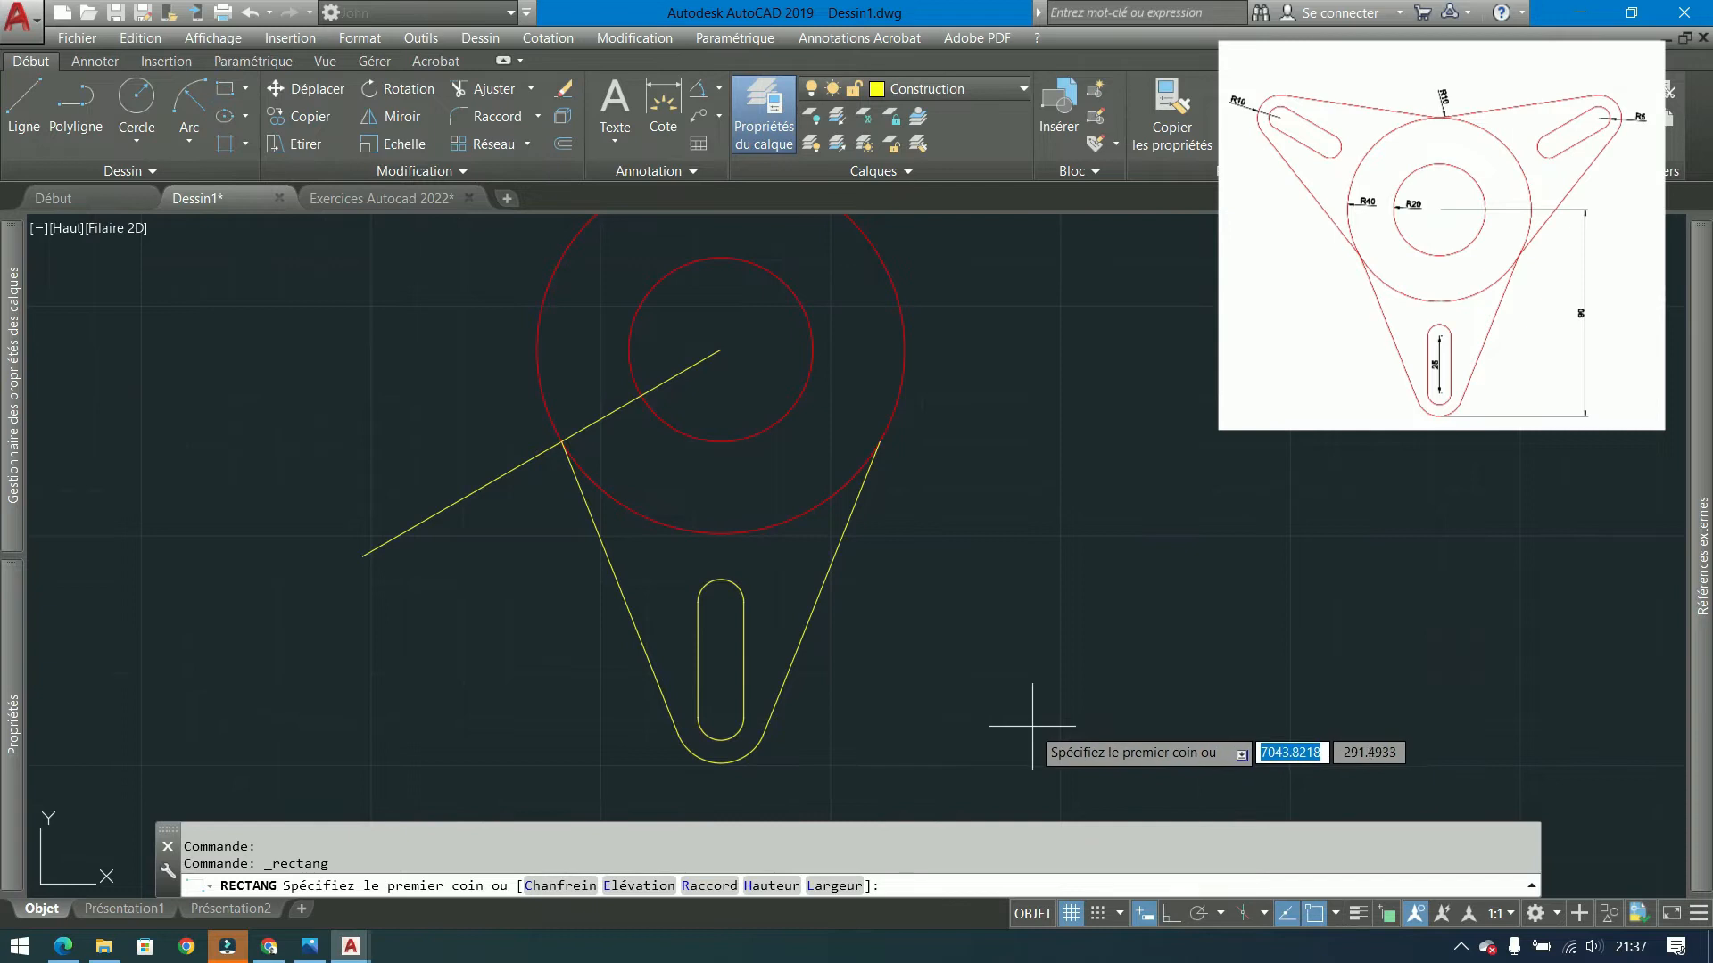
left_click(1089, 717)
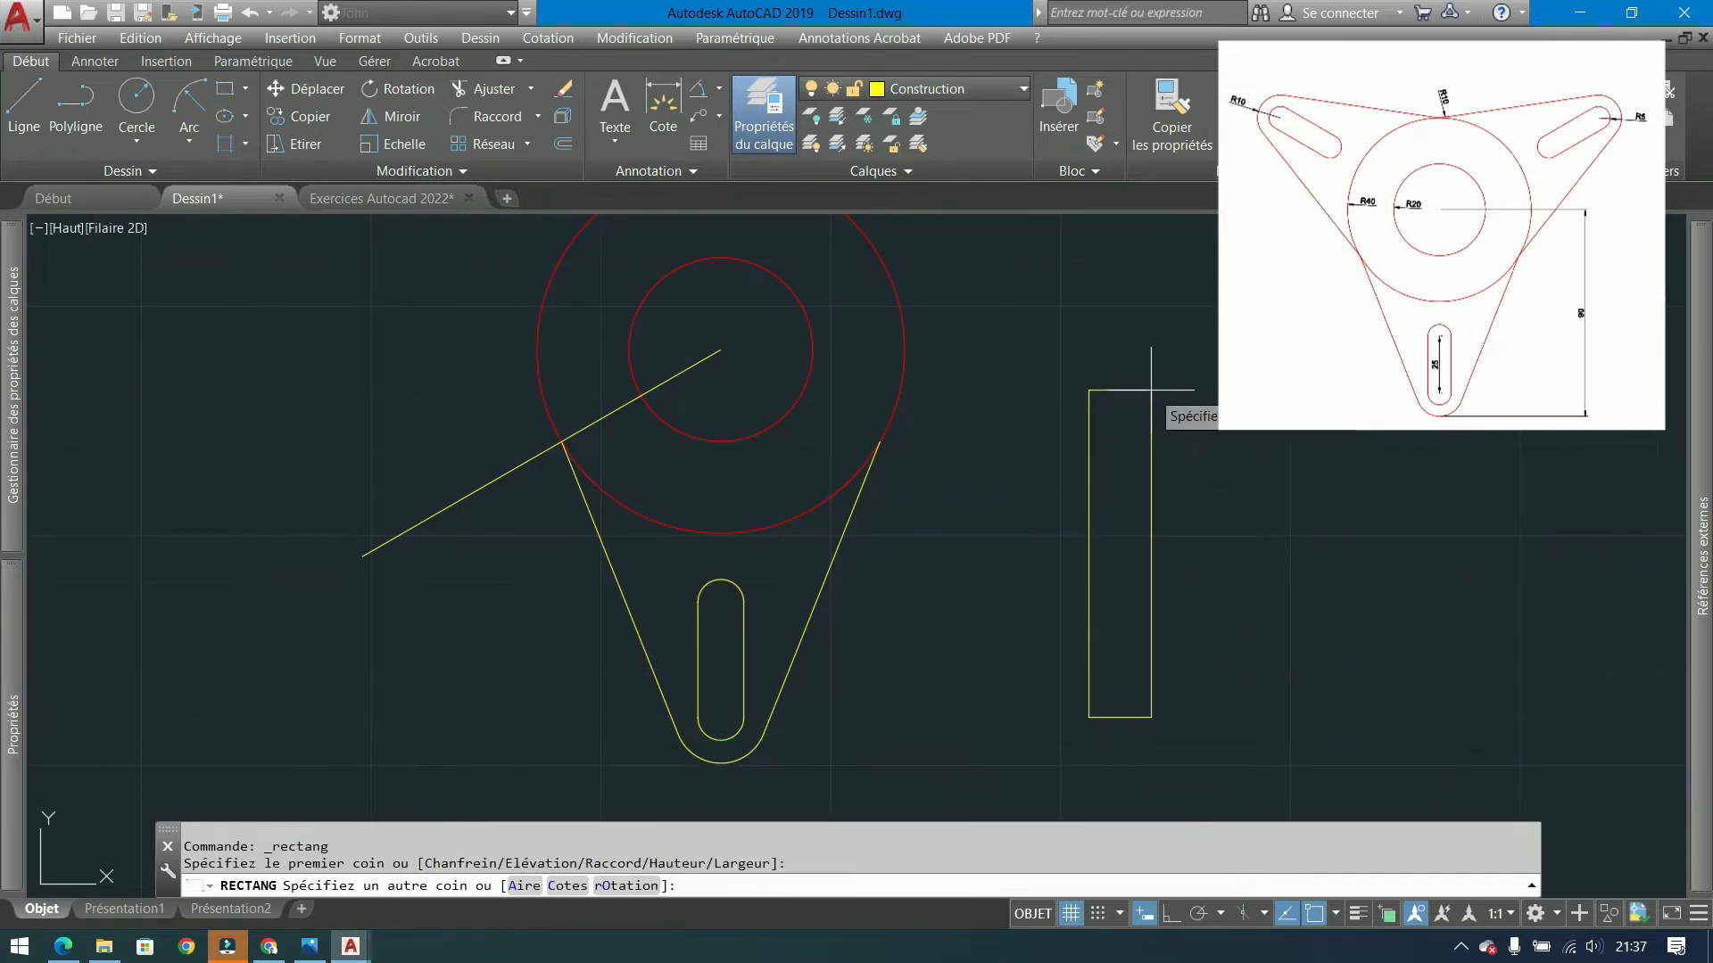
type("10,")
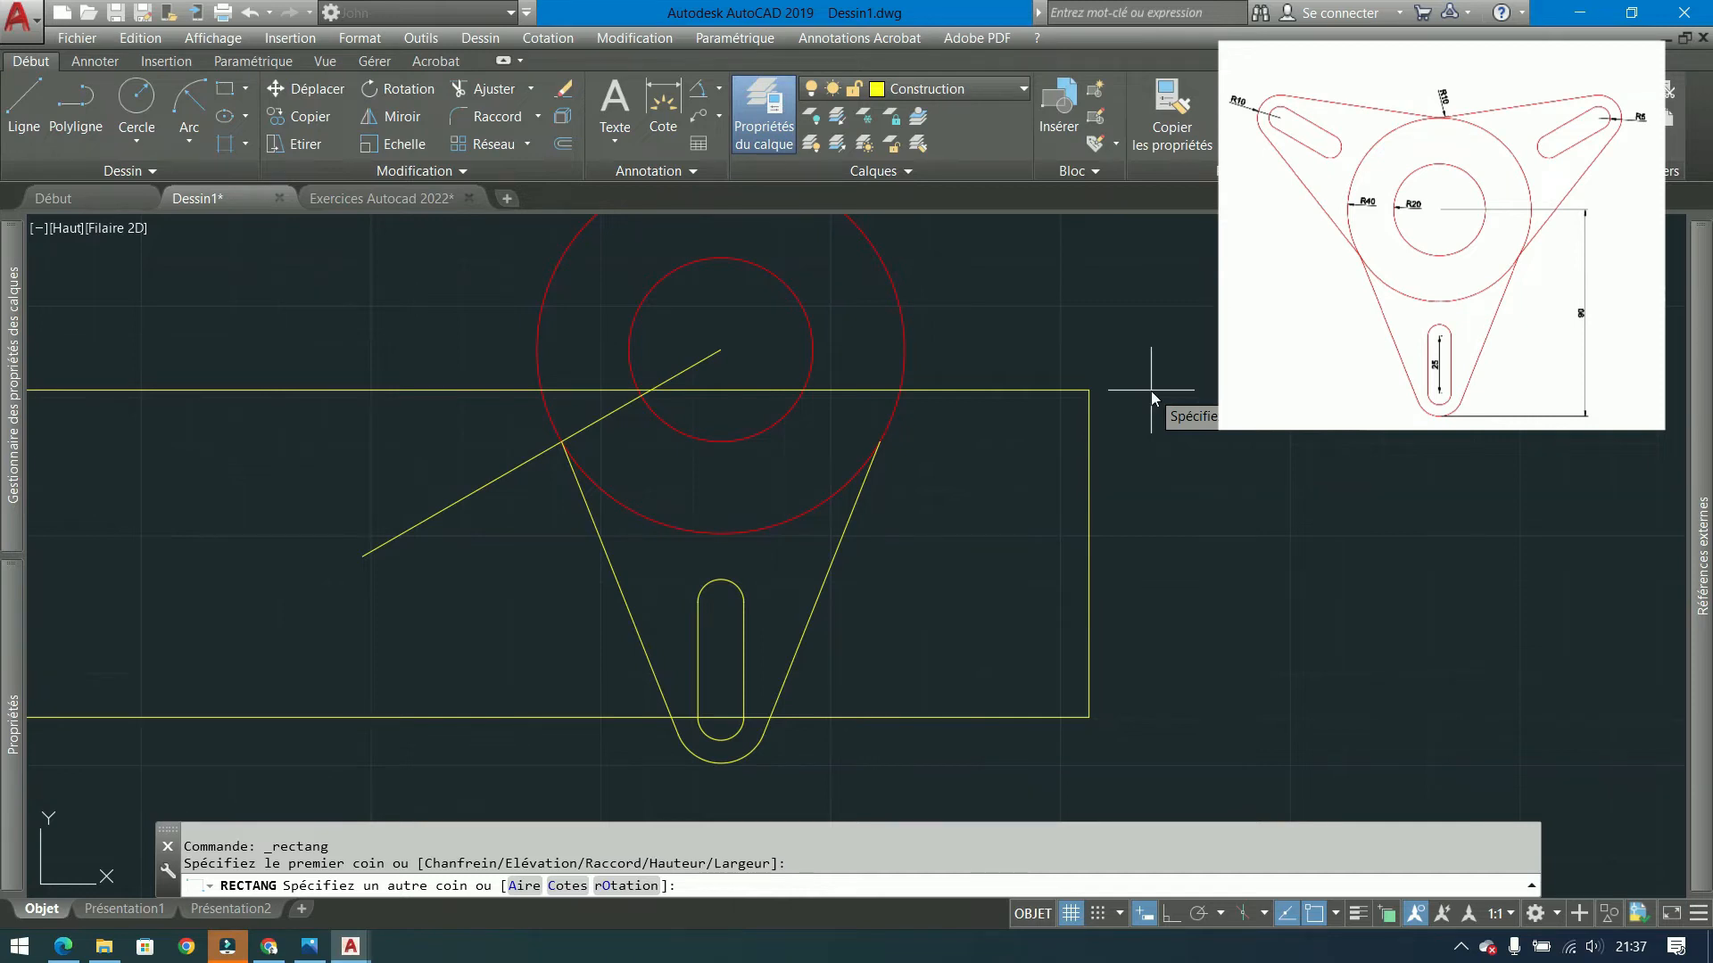
type("35")
key("Return")
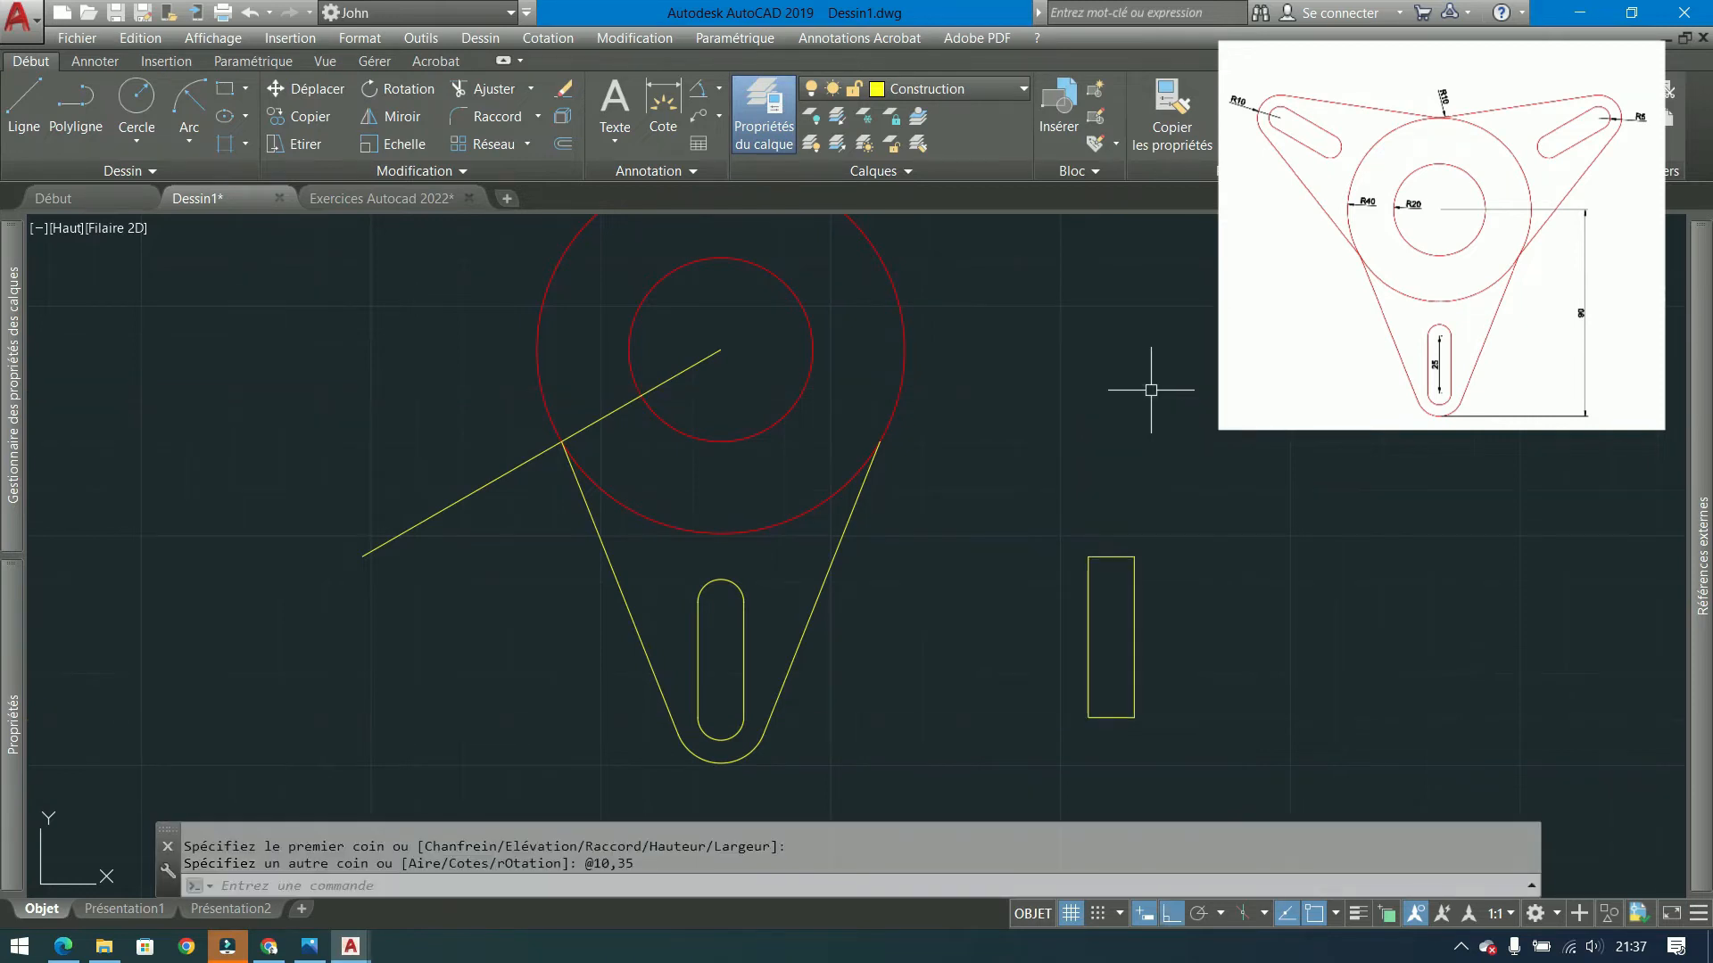
- Fillet the two upper corners of the separate rectangle with a radius of 5
left_click(473, 117)
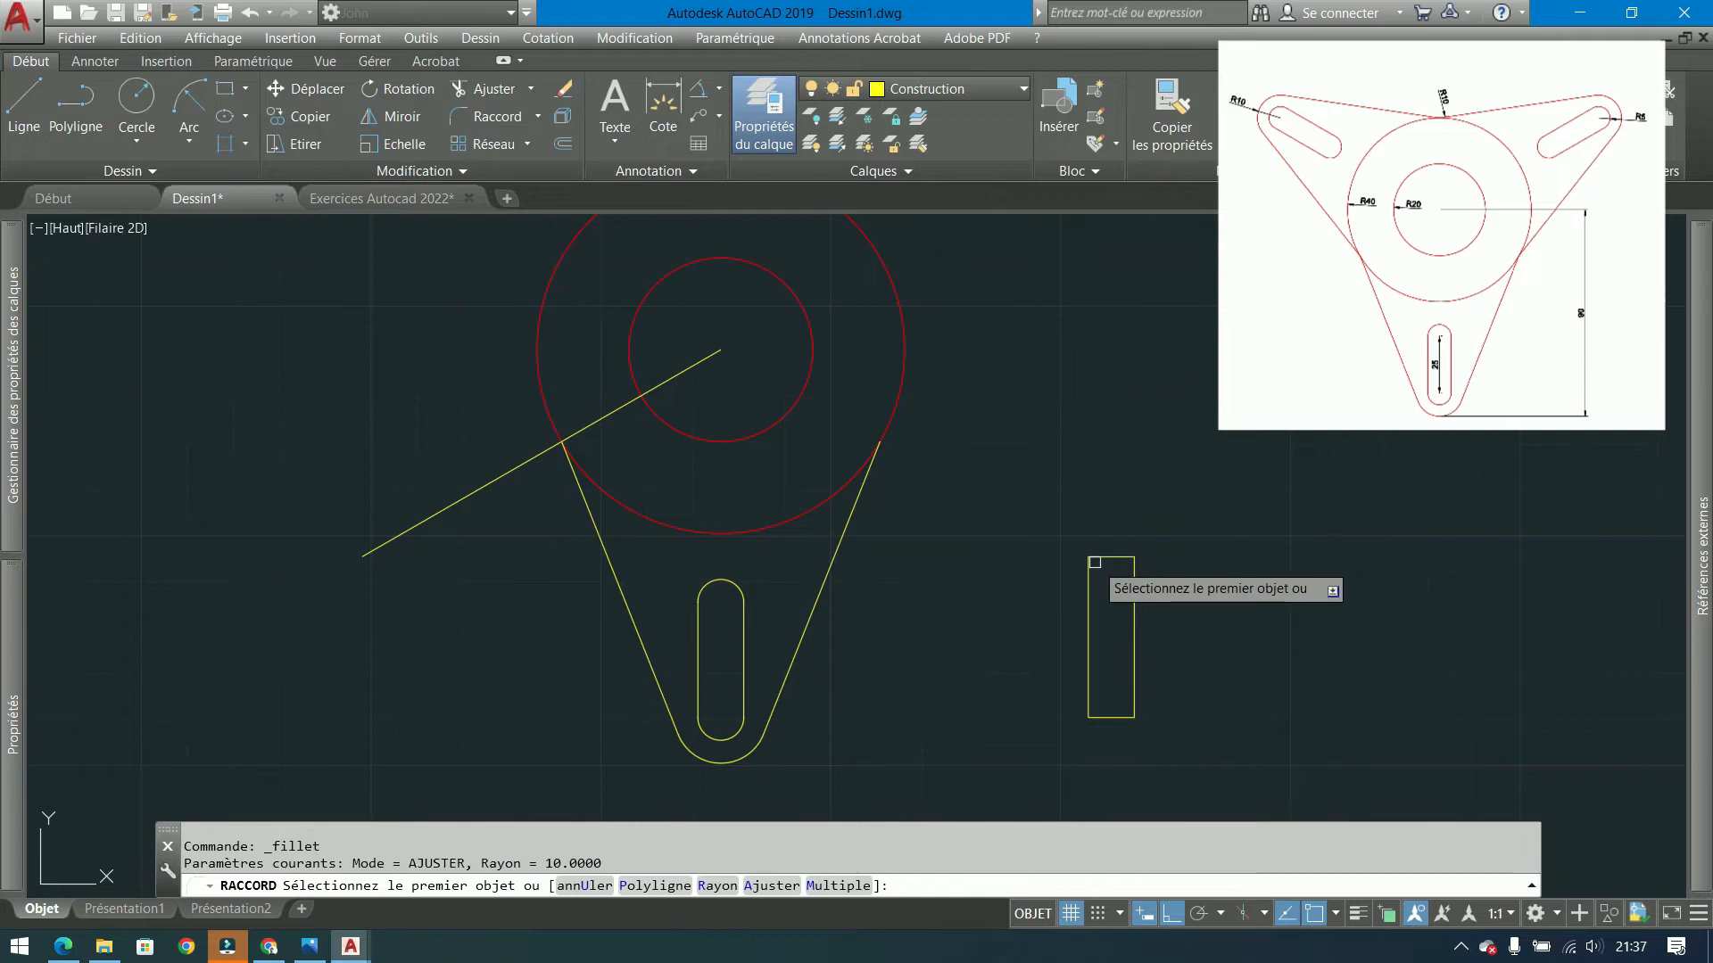
type("r")
key("Return")
type("5")
key("Return")
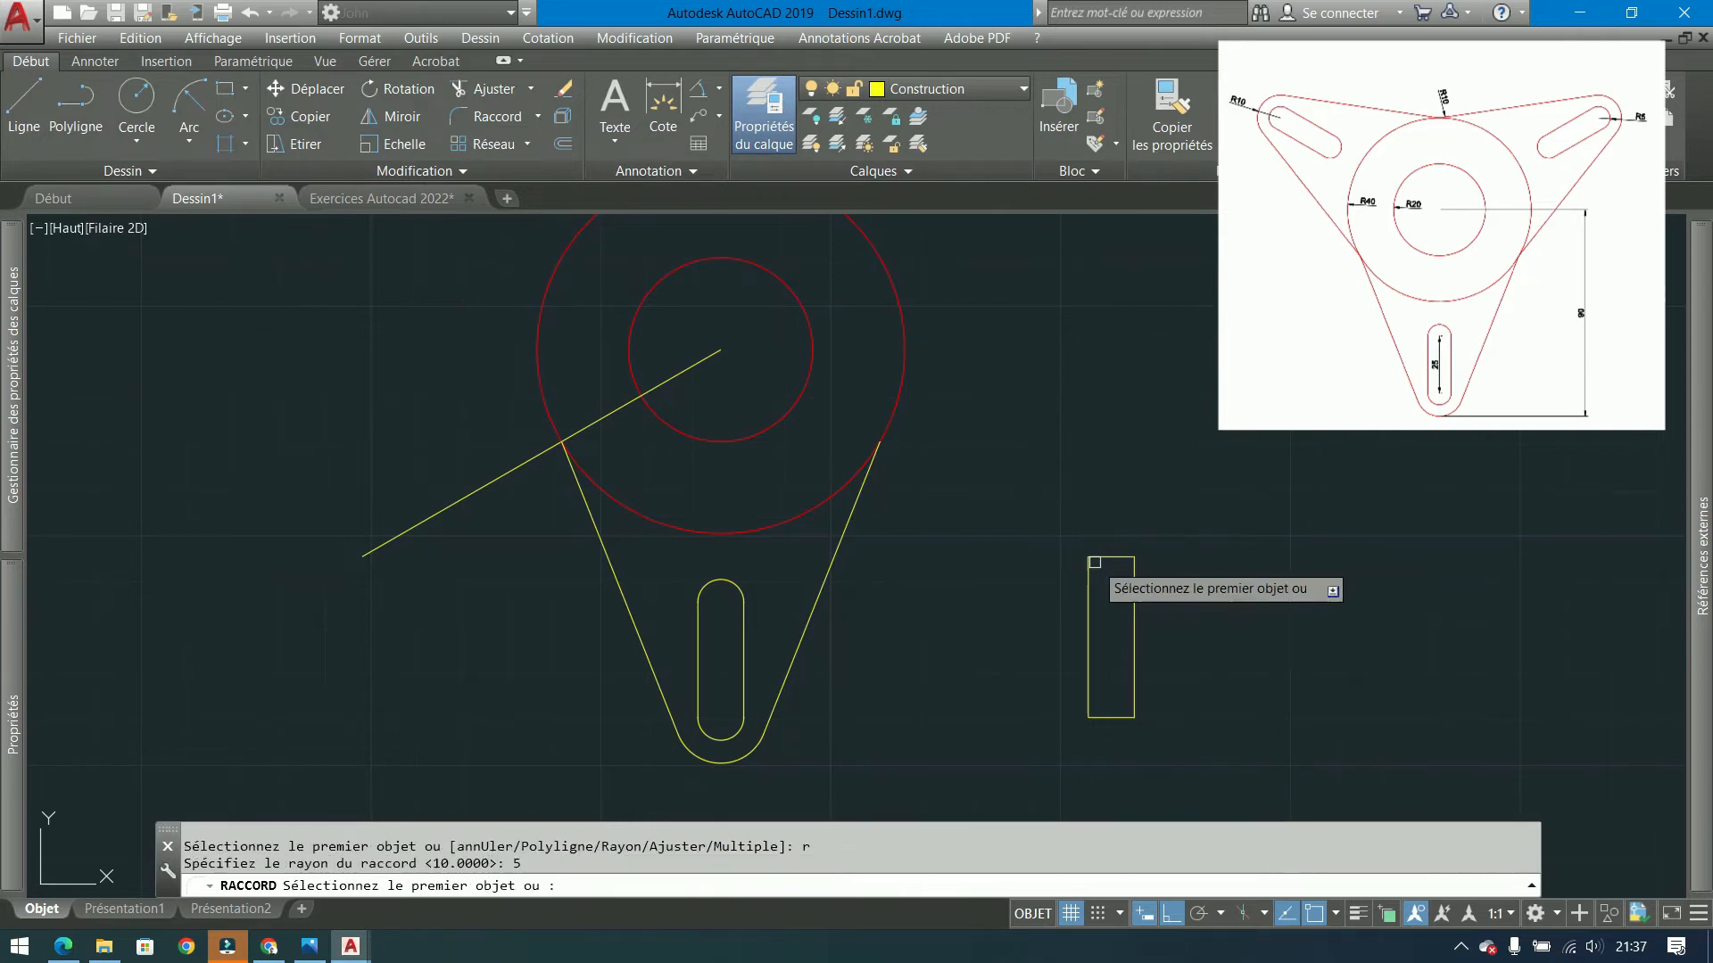
left_click(1089, 557)
left_click(1089, 589)
key("Return")
left_click(1123, 557)
left_click(1134, 614)
- Fillet the two lower corners of the separate rectangle with the same radius to complete the second slot
key("Return")
left_click(1135, 687)
left_click(1106, 717)
key("Return")
left_click(1094, 715)
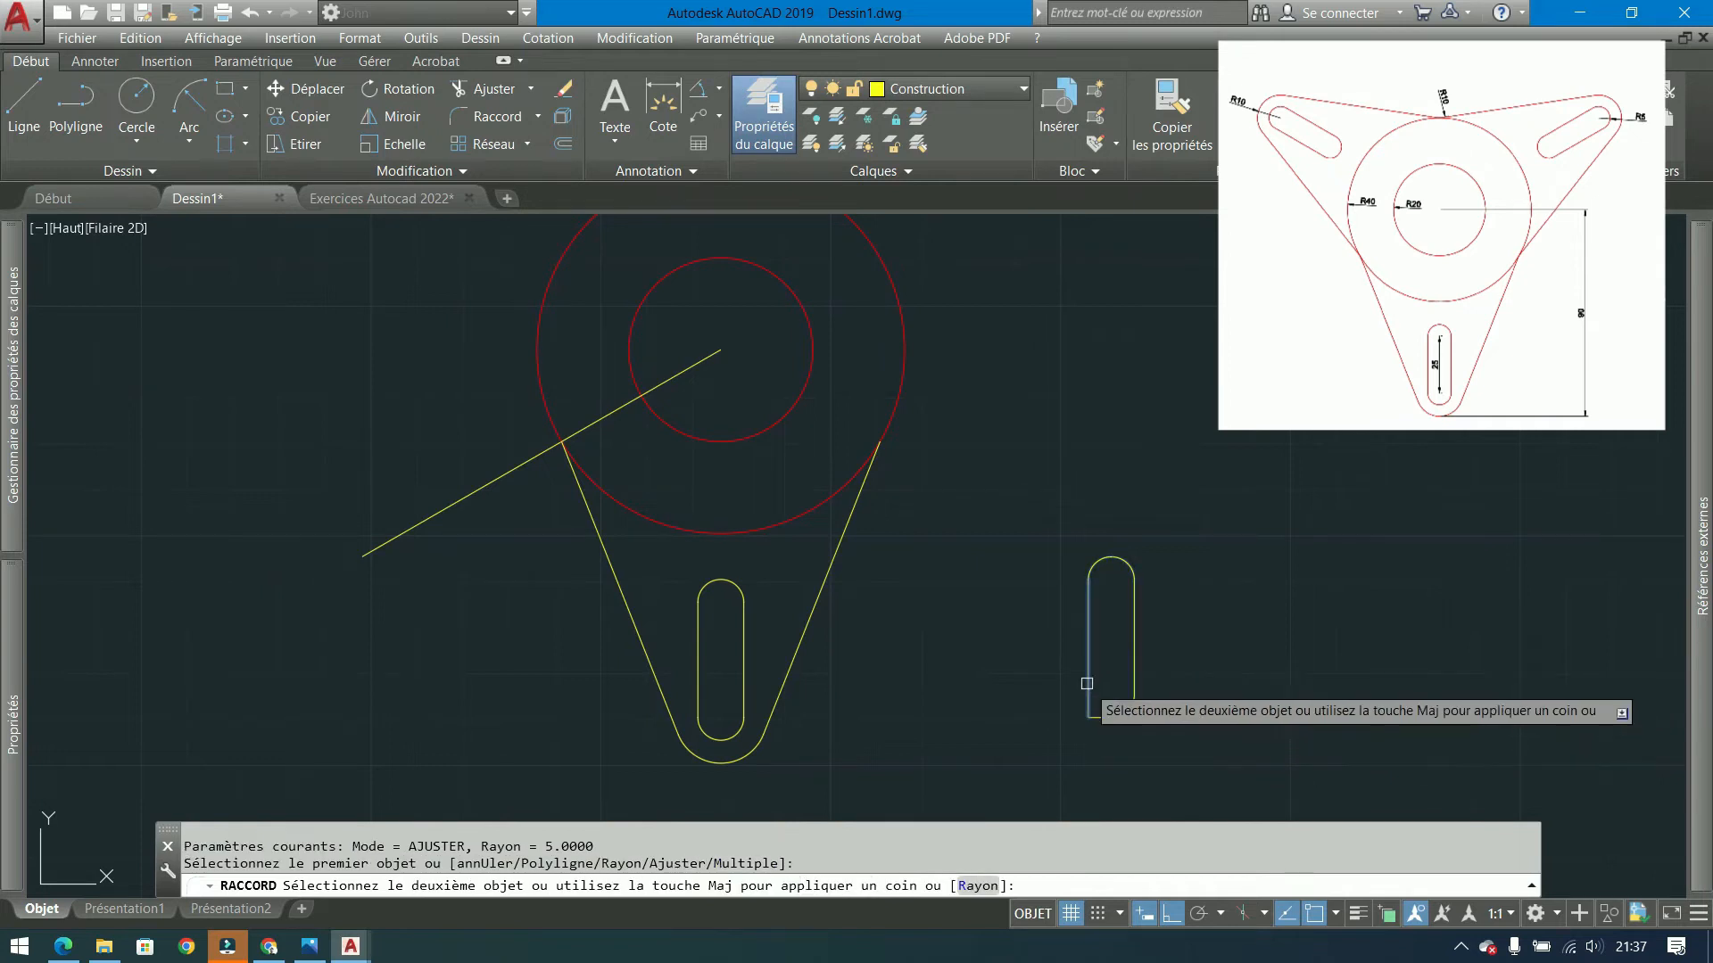
left_click(1087, 682)
key("Return")
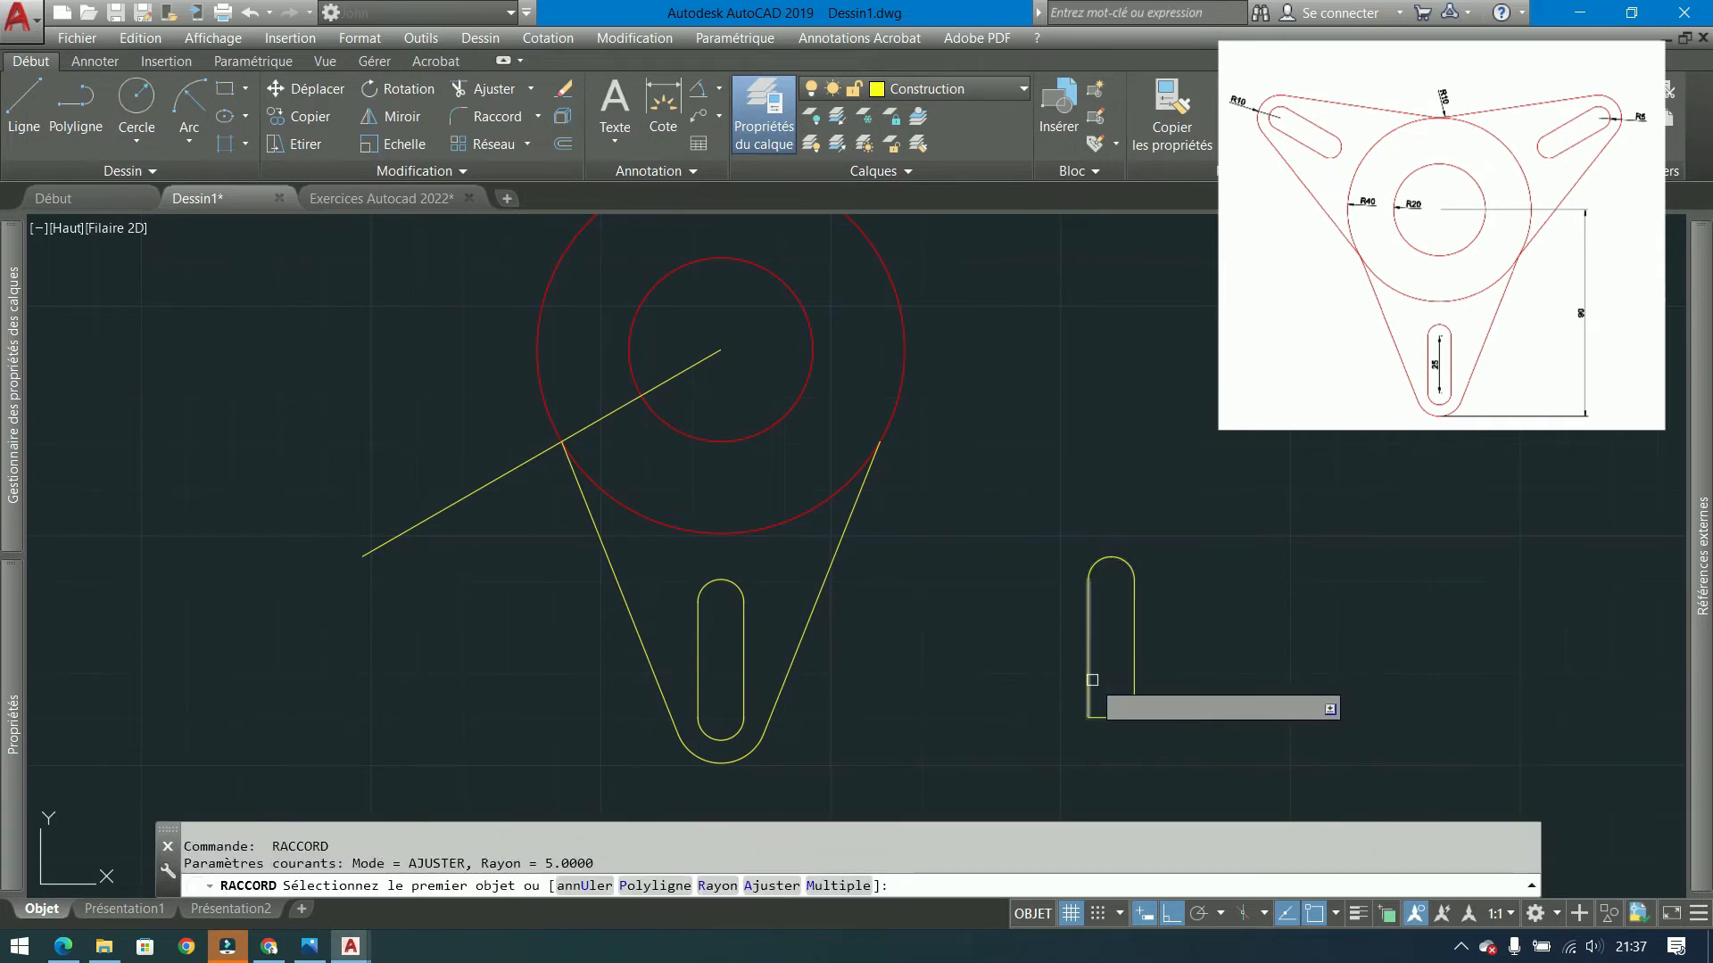
left_click(1088, 692)
left_click(1095, 719)
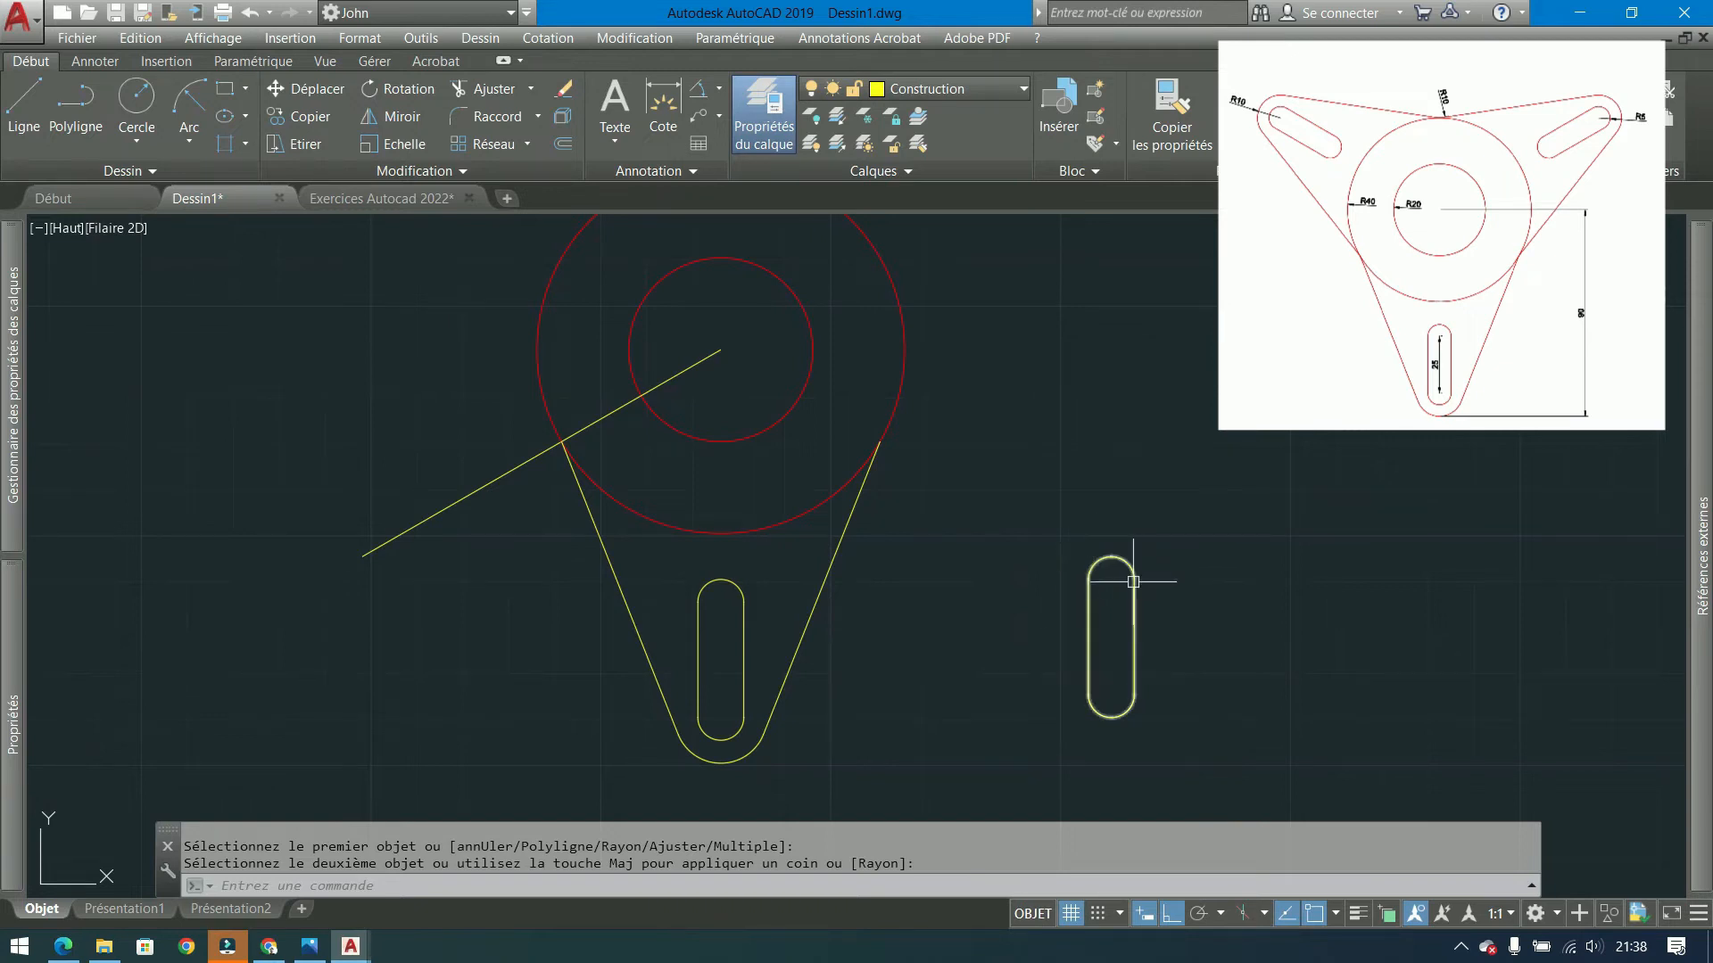
left_click(773, 586)
left_click(711, 619)
left_click(741, 813)
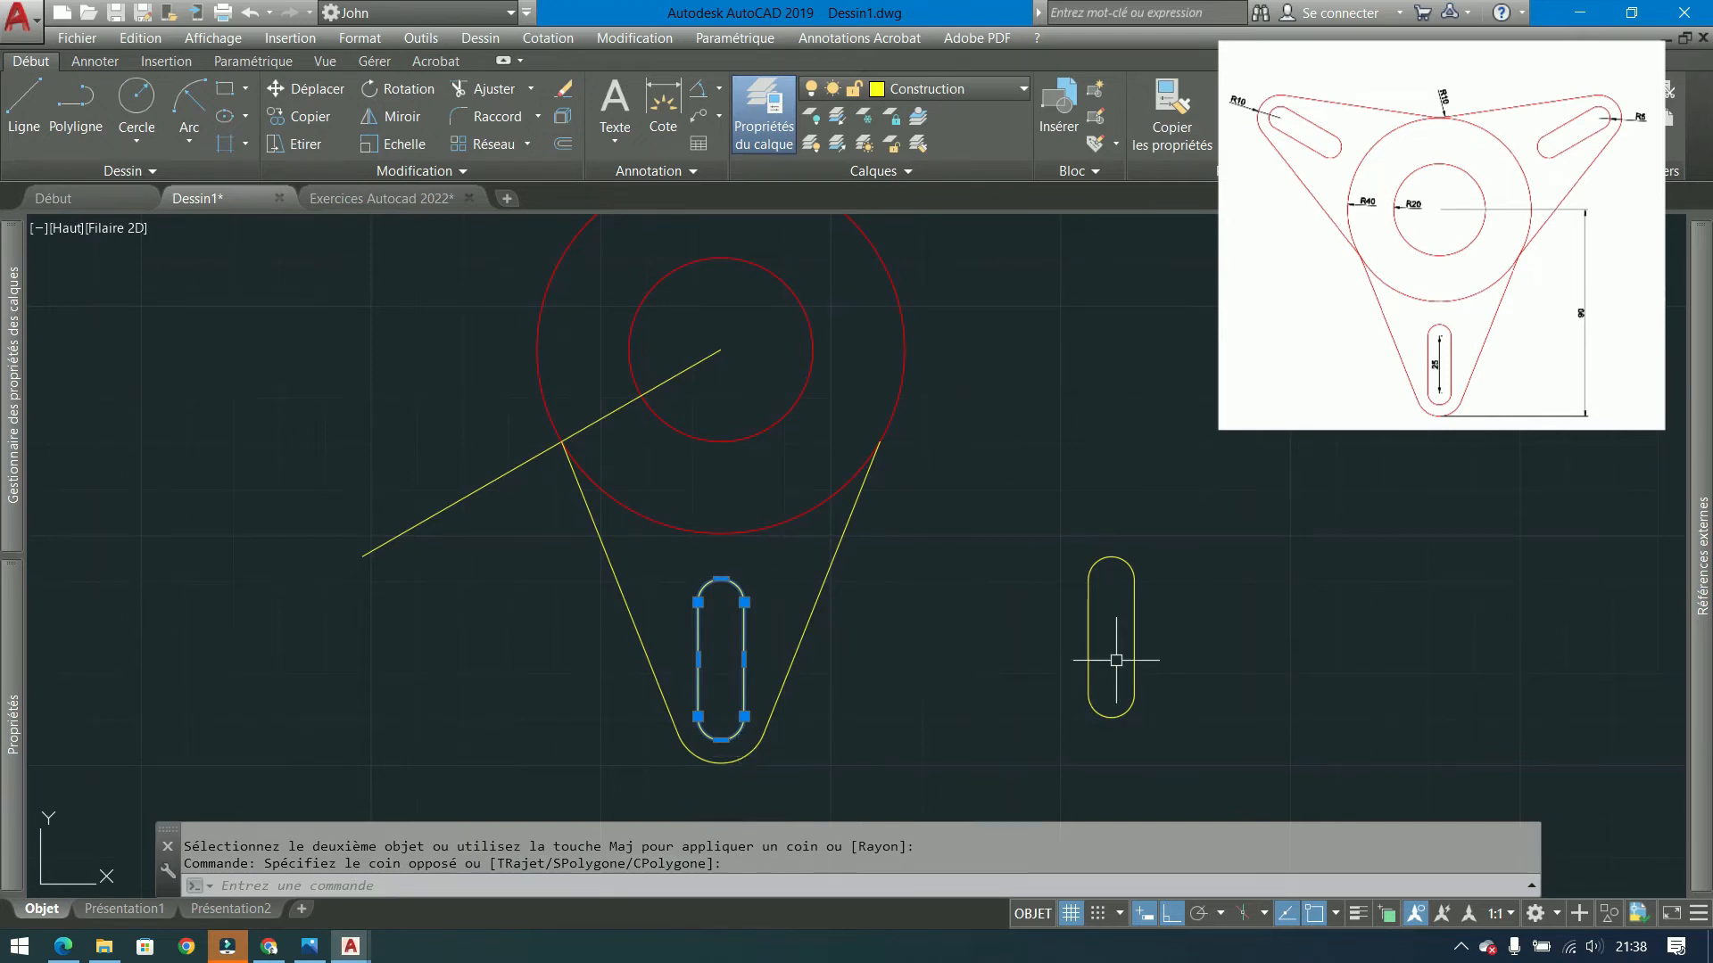
key("Escape")
scroll(803, 547, "down", 3)
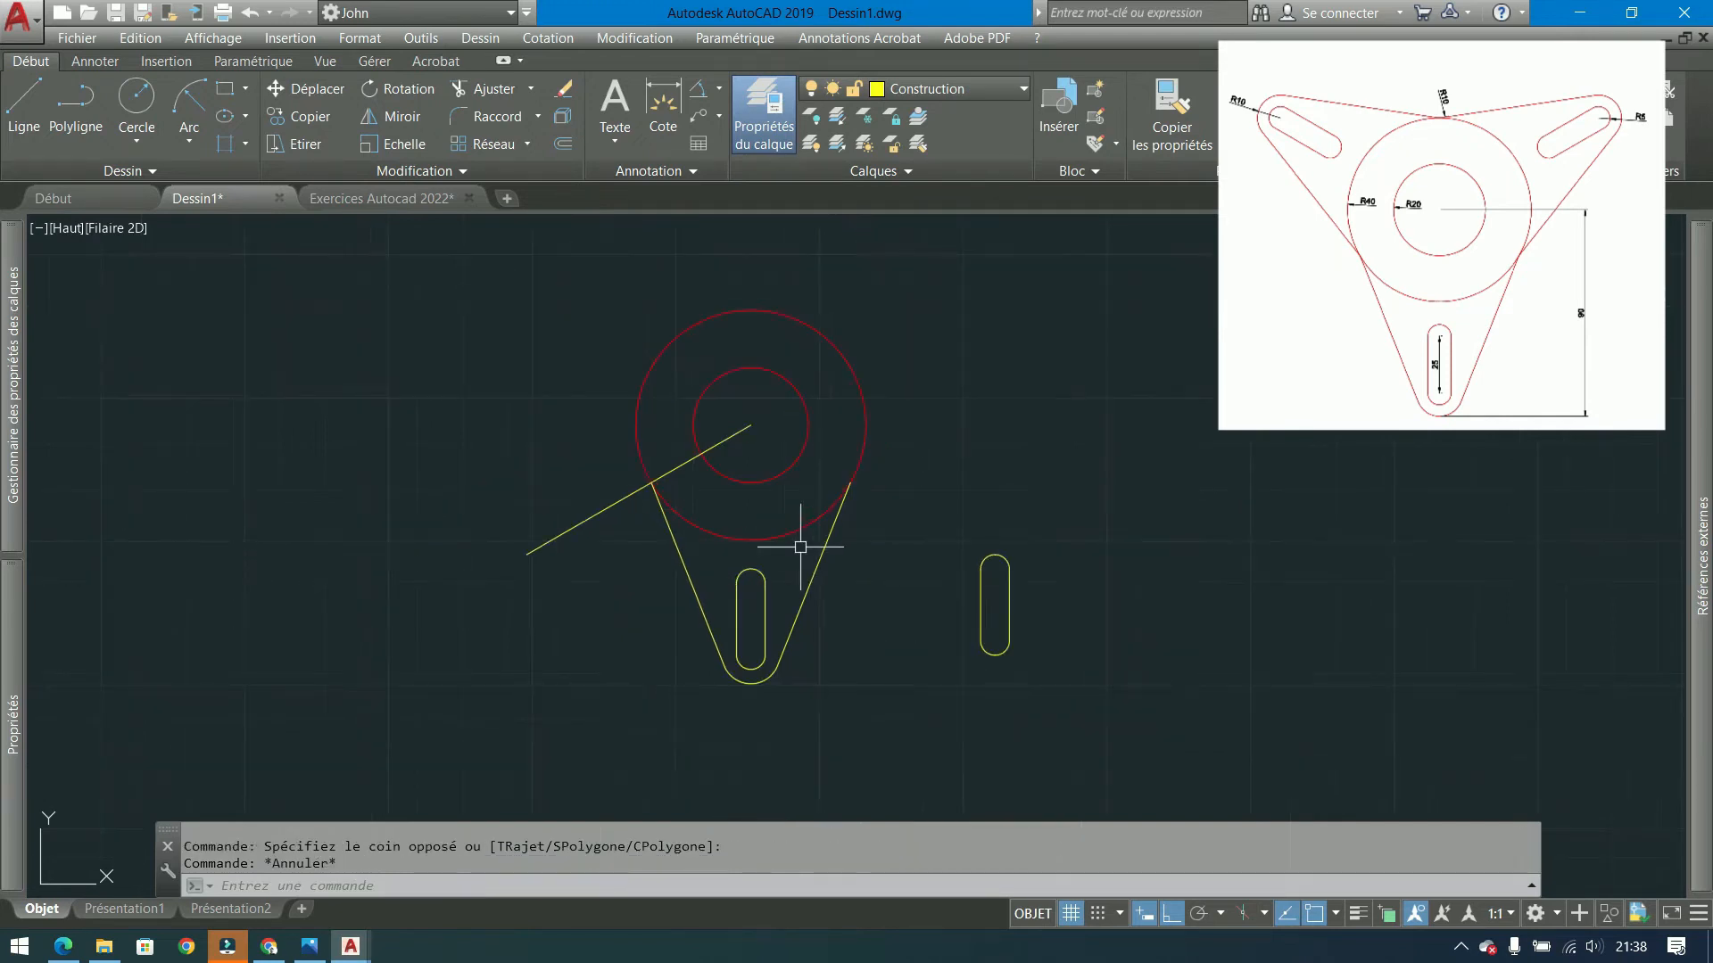
left_click(749, 662)
left_click(580, 726)
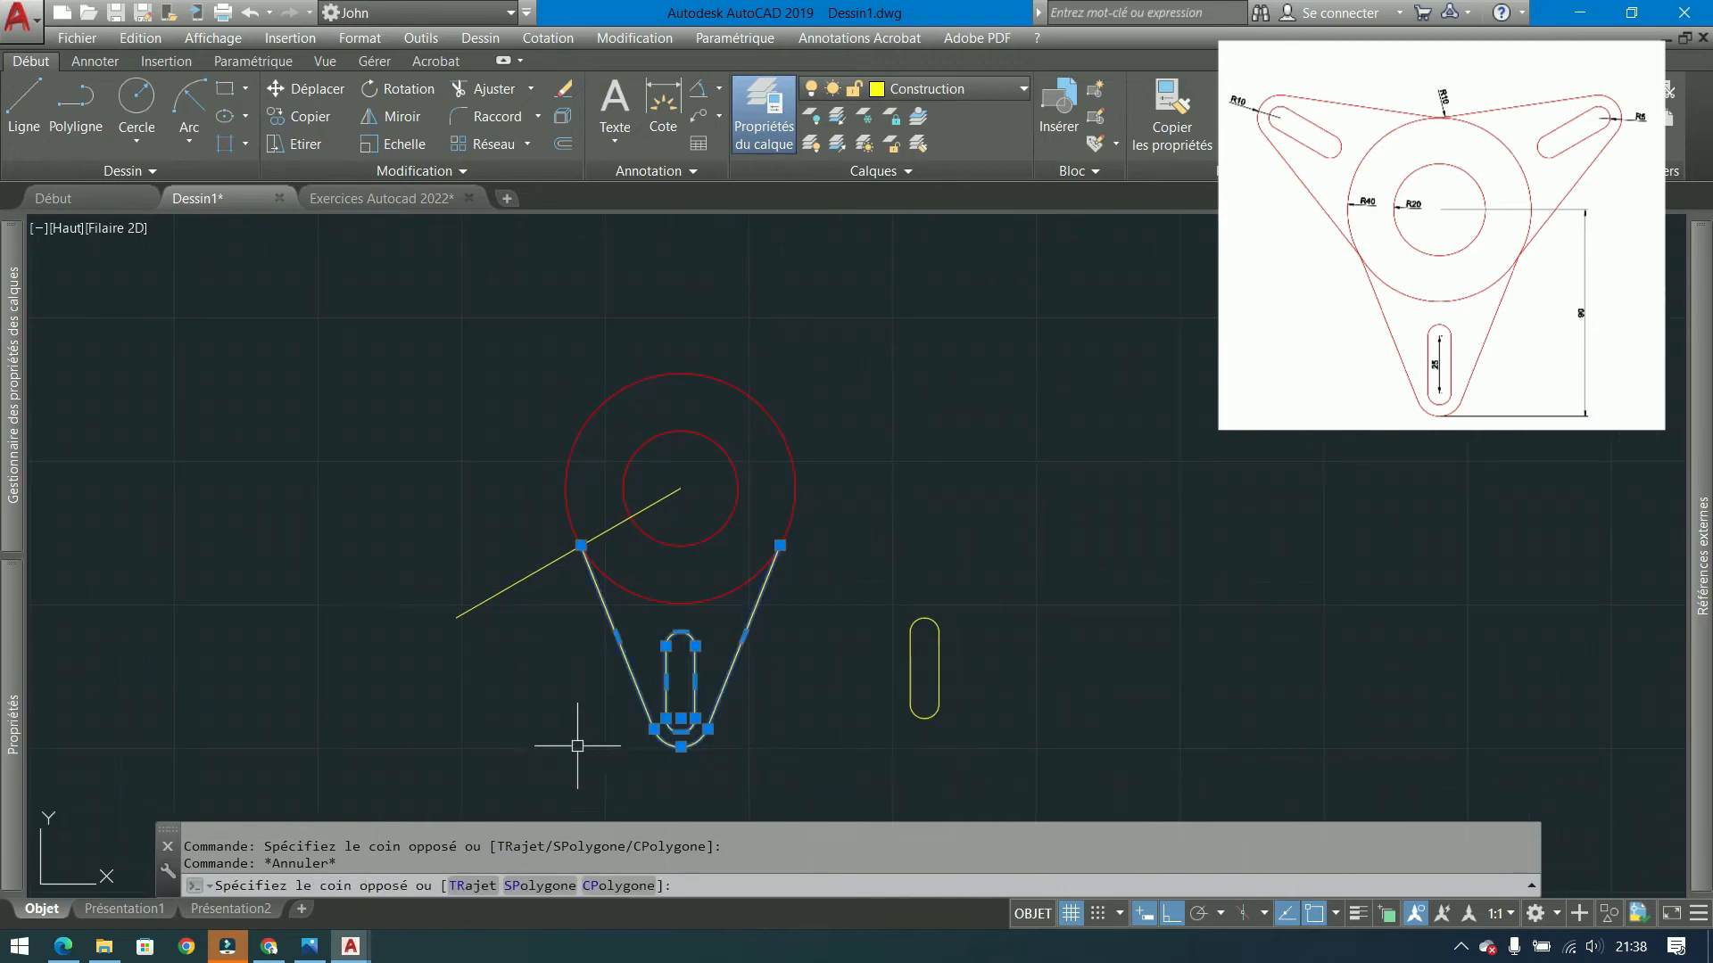
key("Escape")
- Delete the separate slot drawn in the empty area to the right of the arm
left_click(999, 607)
left_click(862, 709)
key("Delete")
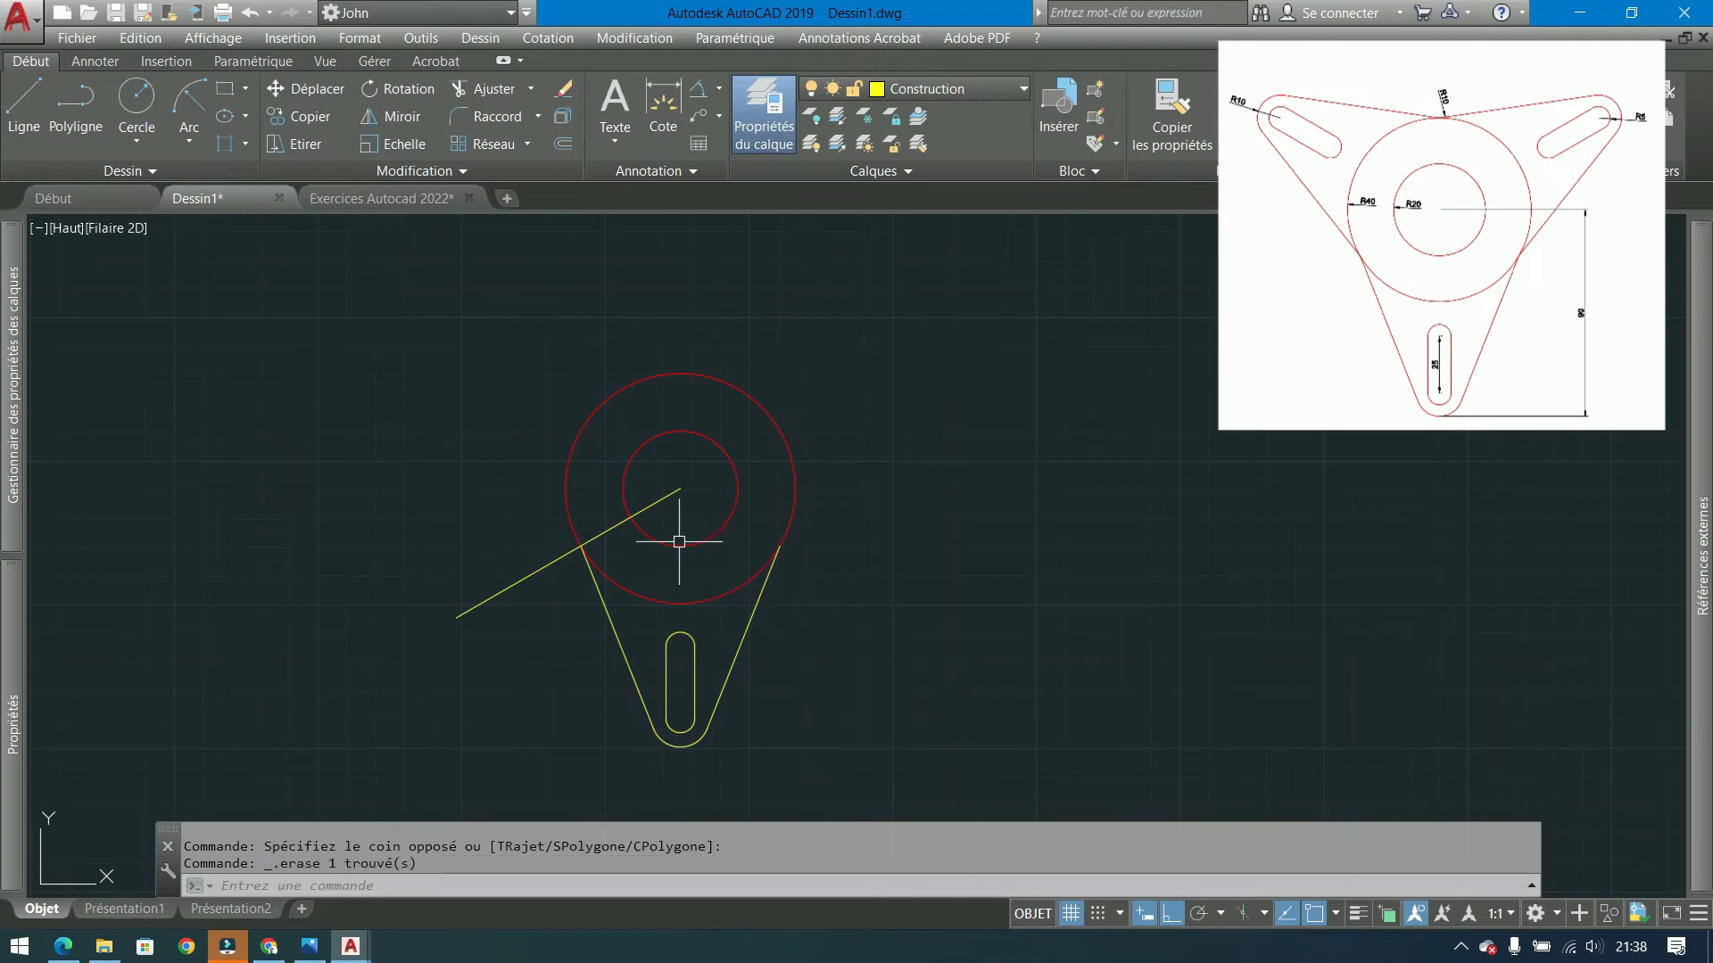
- Try to make a copy of the arm and its slot rotated 120° about the circles' centre
left_click(785, 646)
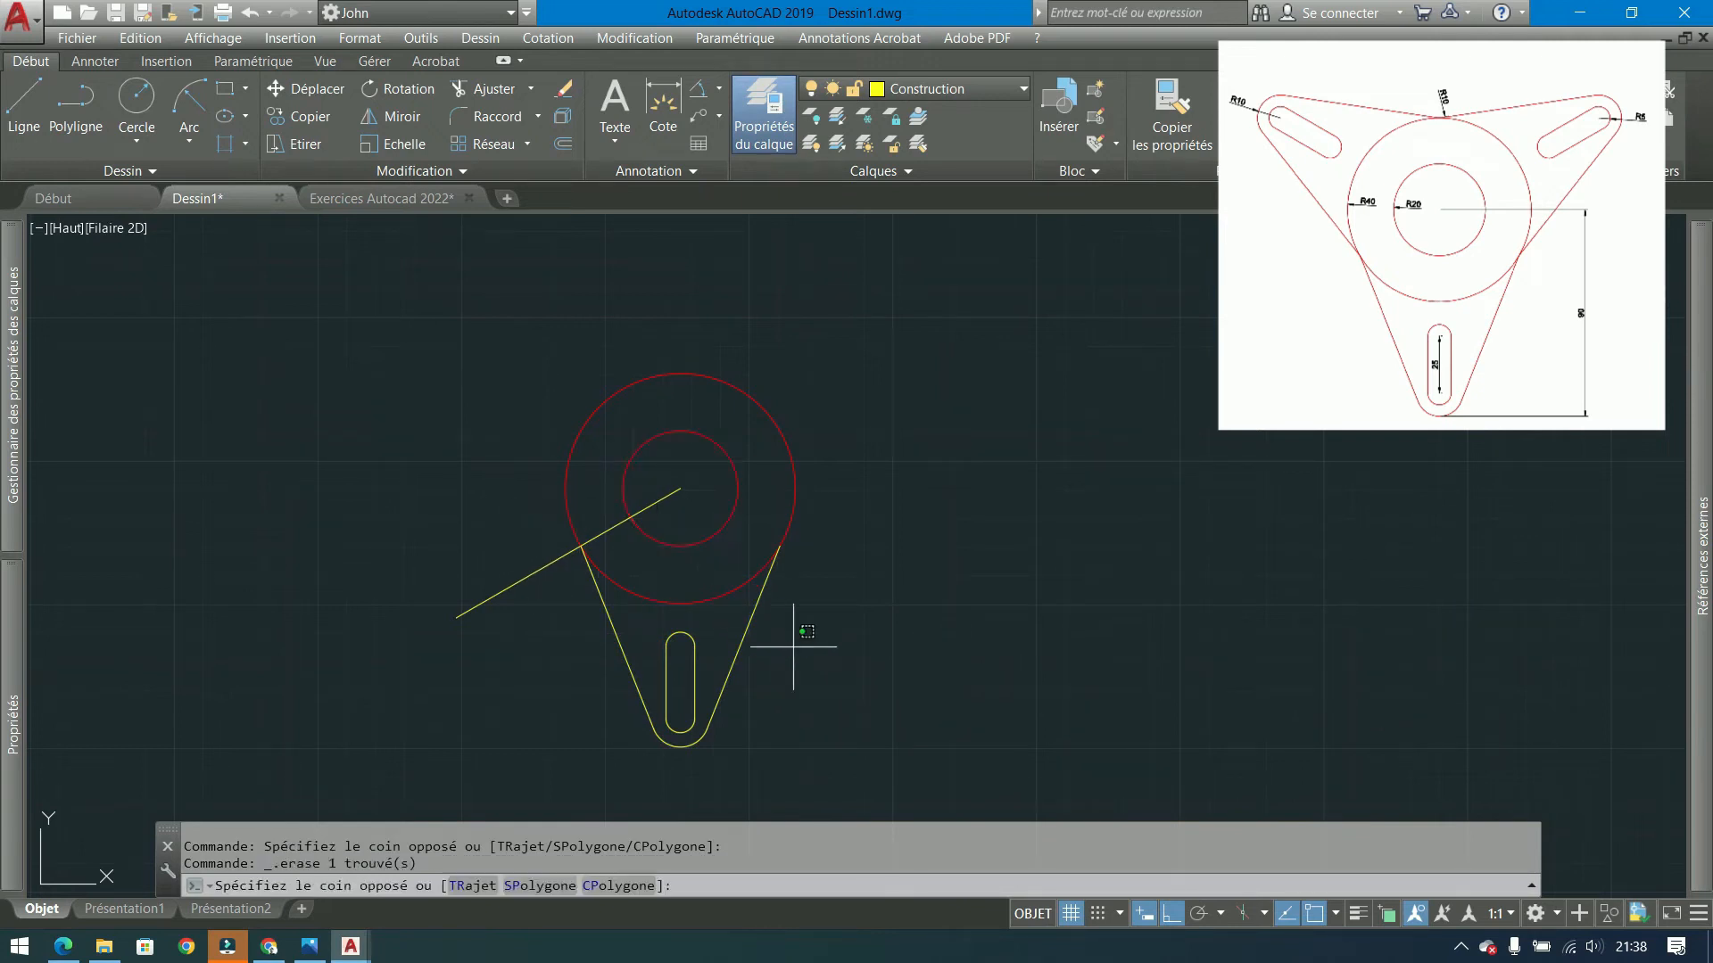
left_click(619, 723)
left_click(397, 88)
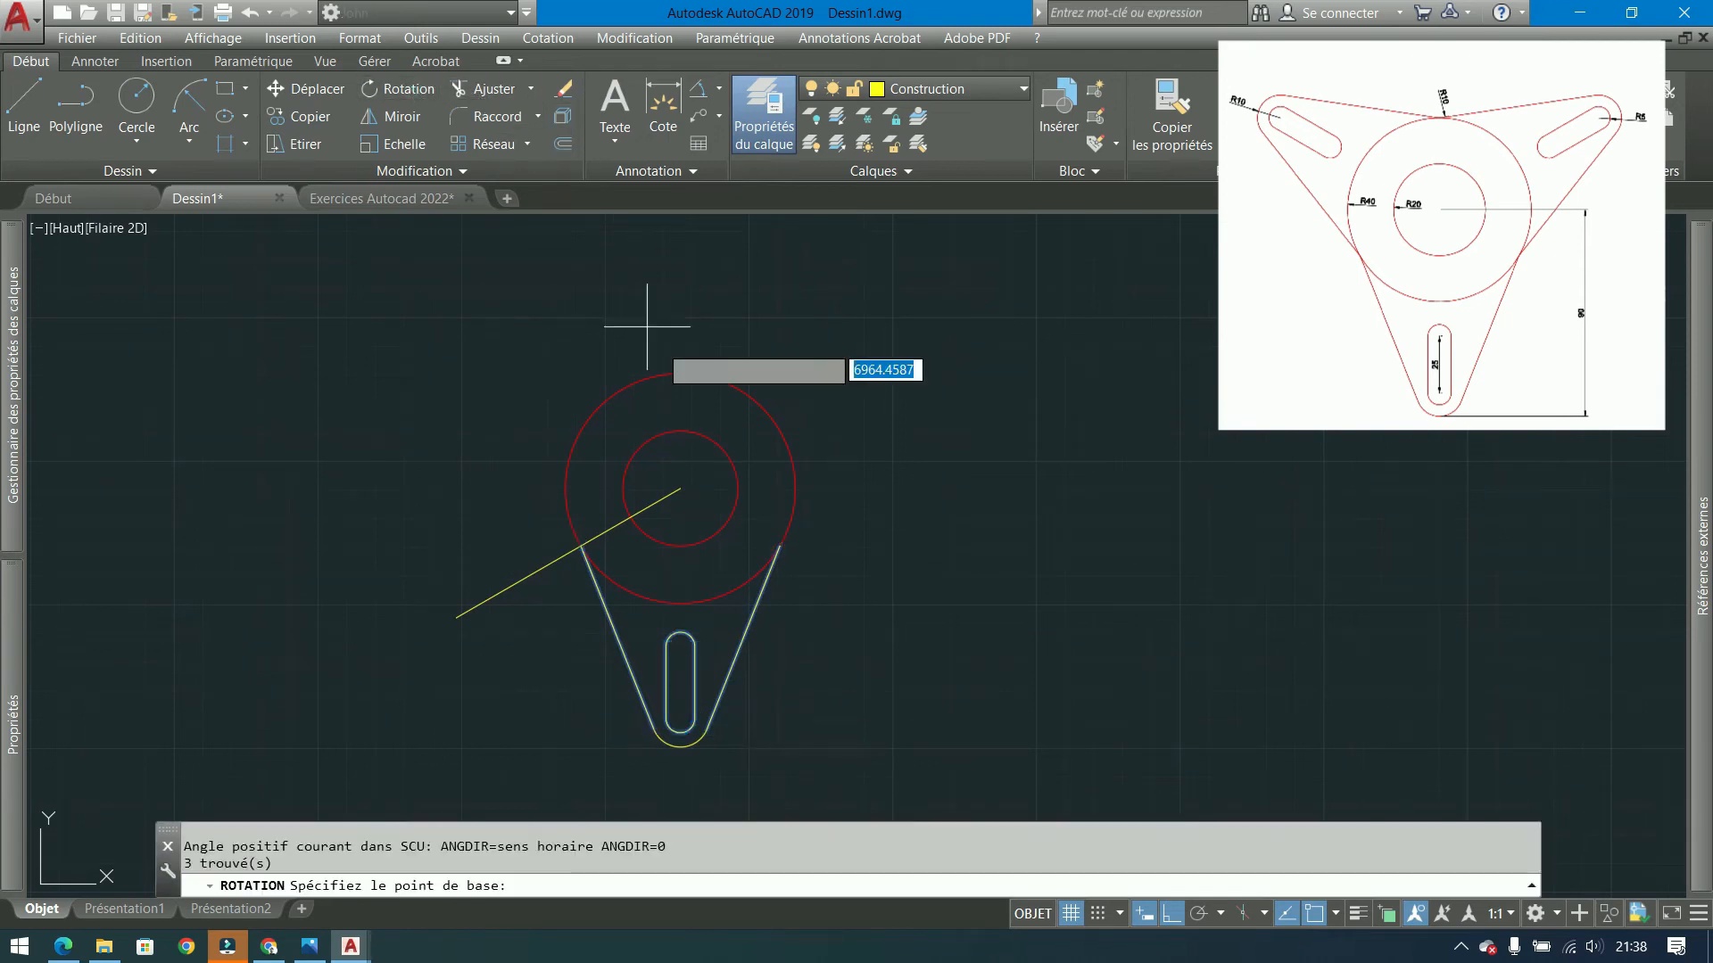
left_click(681, 488)
type("c")
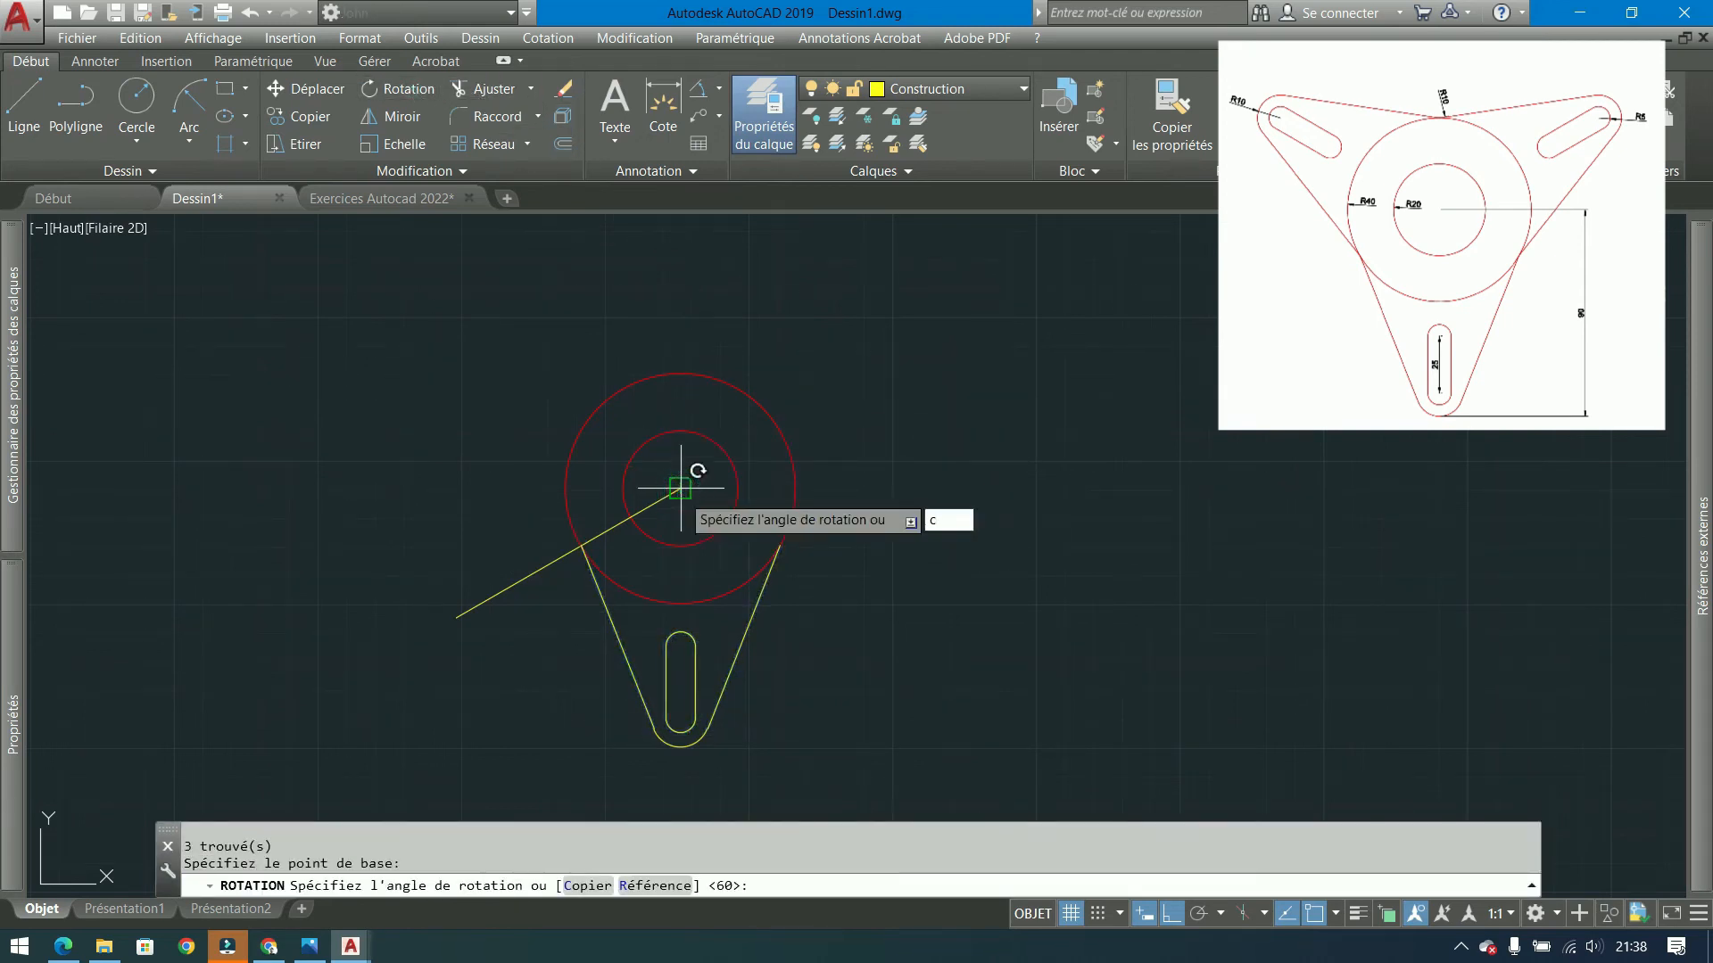
key("Return")
type("120")
key("Return")
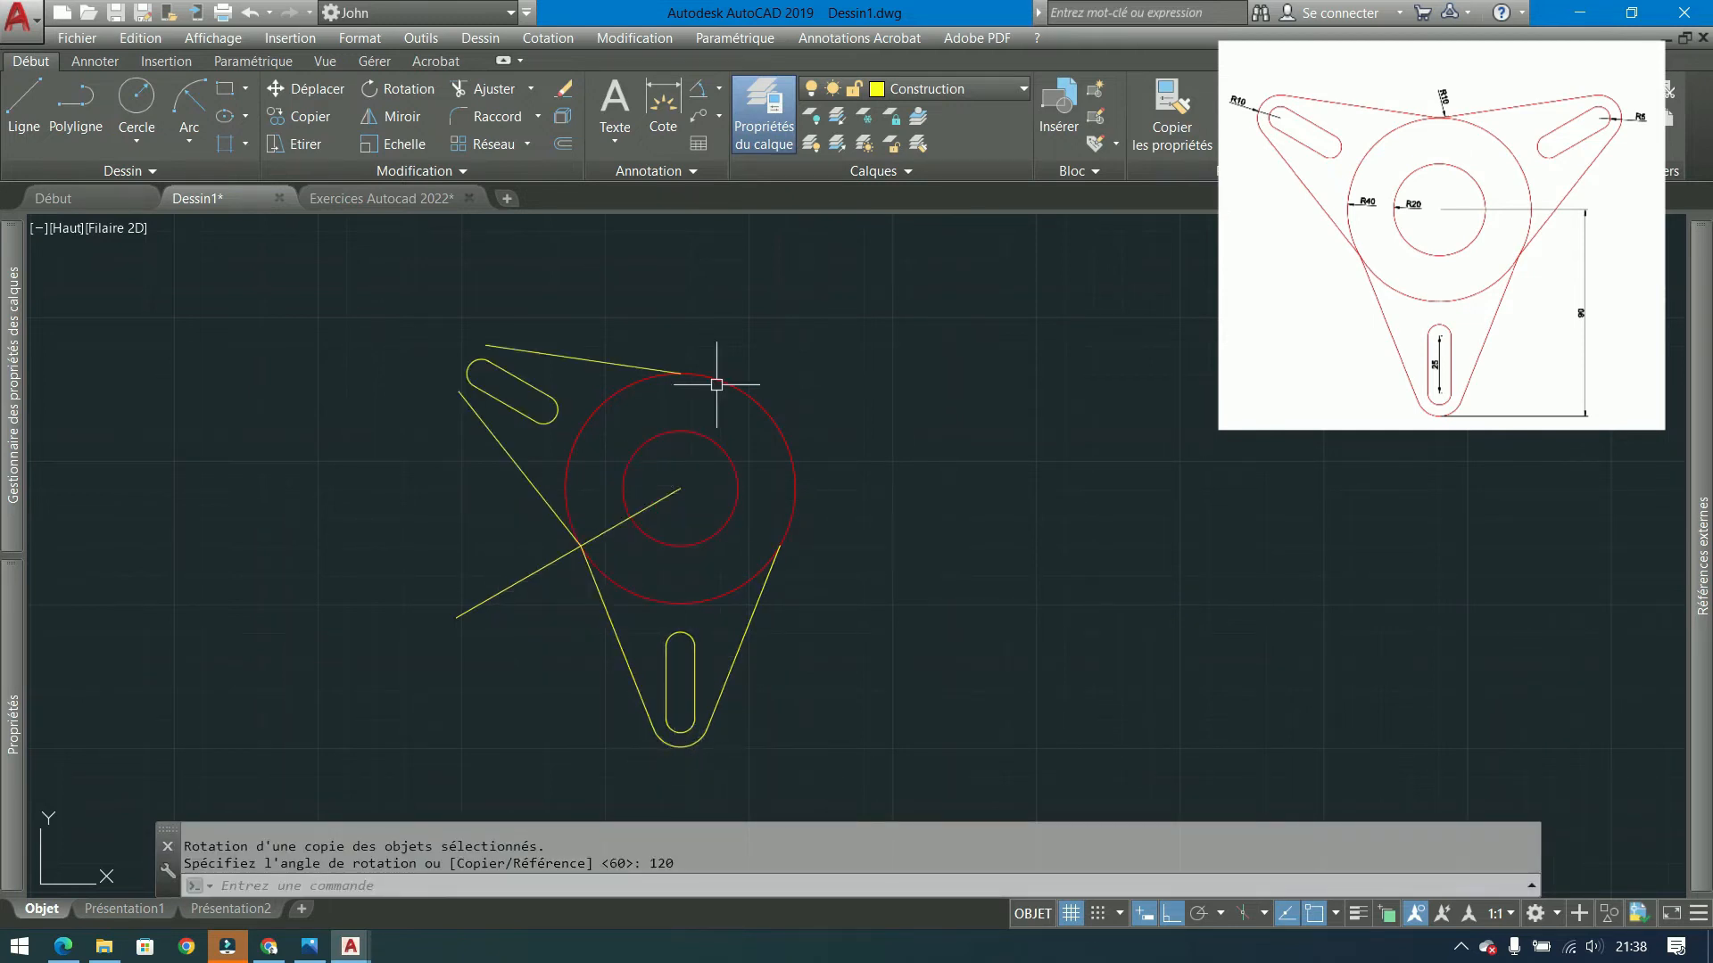
key("ctrl+z")
- Join the arm's two tangent sides and rounded end into a single polyline
left_click(784, 669)
left_click(579, 752)
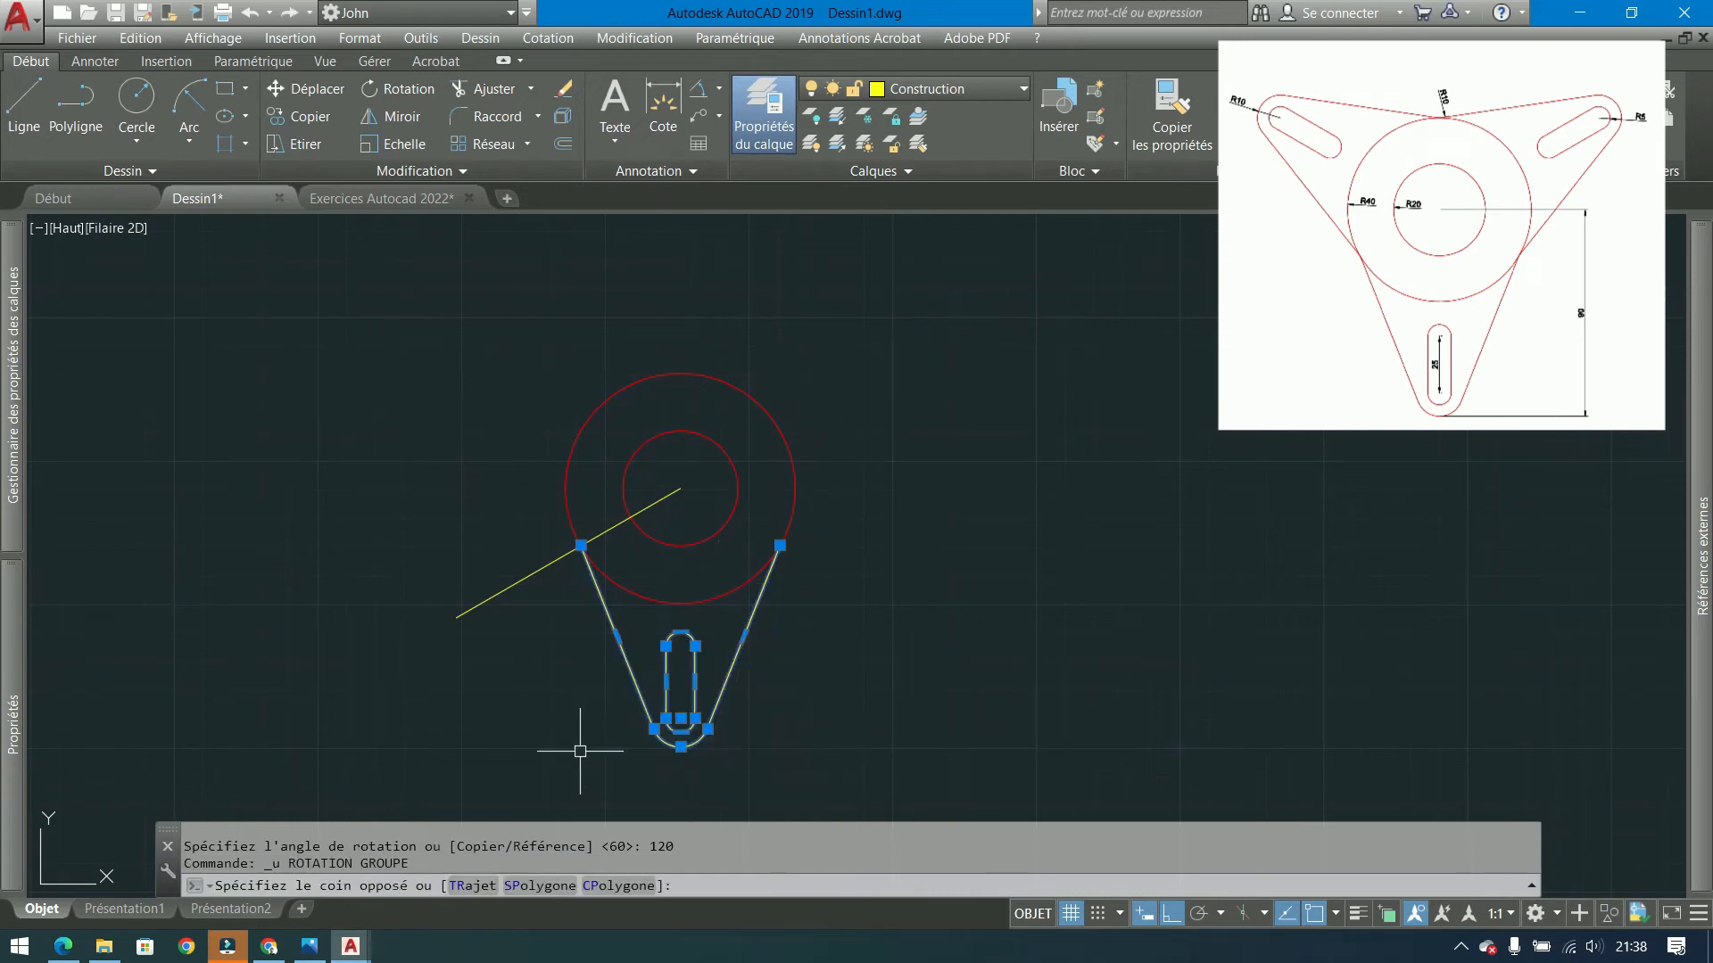
left_click(447, 172)
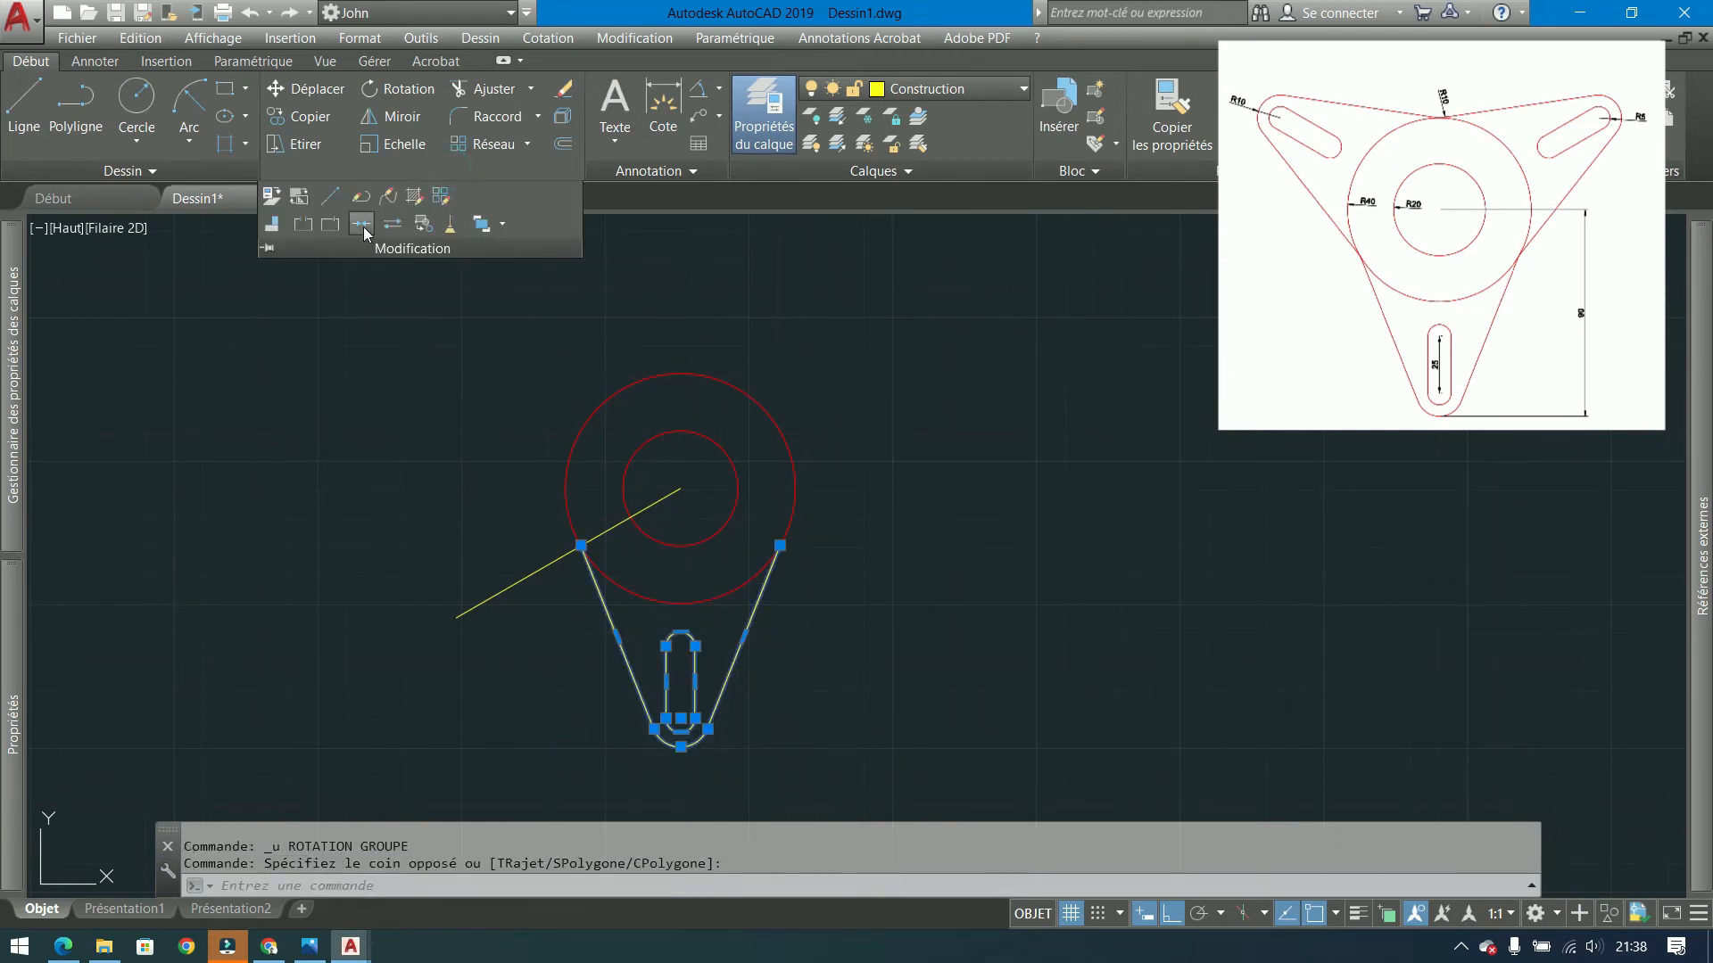
left_click(363, 224)
- Put the arm outline and its slot on the Tracé layer
left_click(751, 681)
left_click(565, 753)
left_click(992, 89)
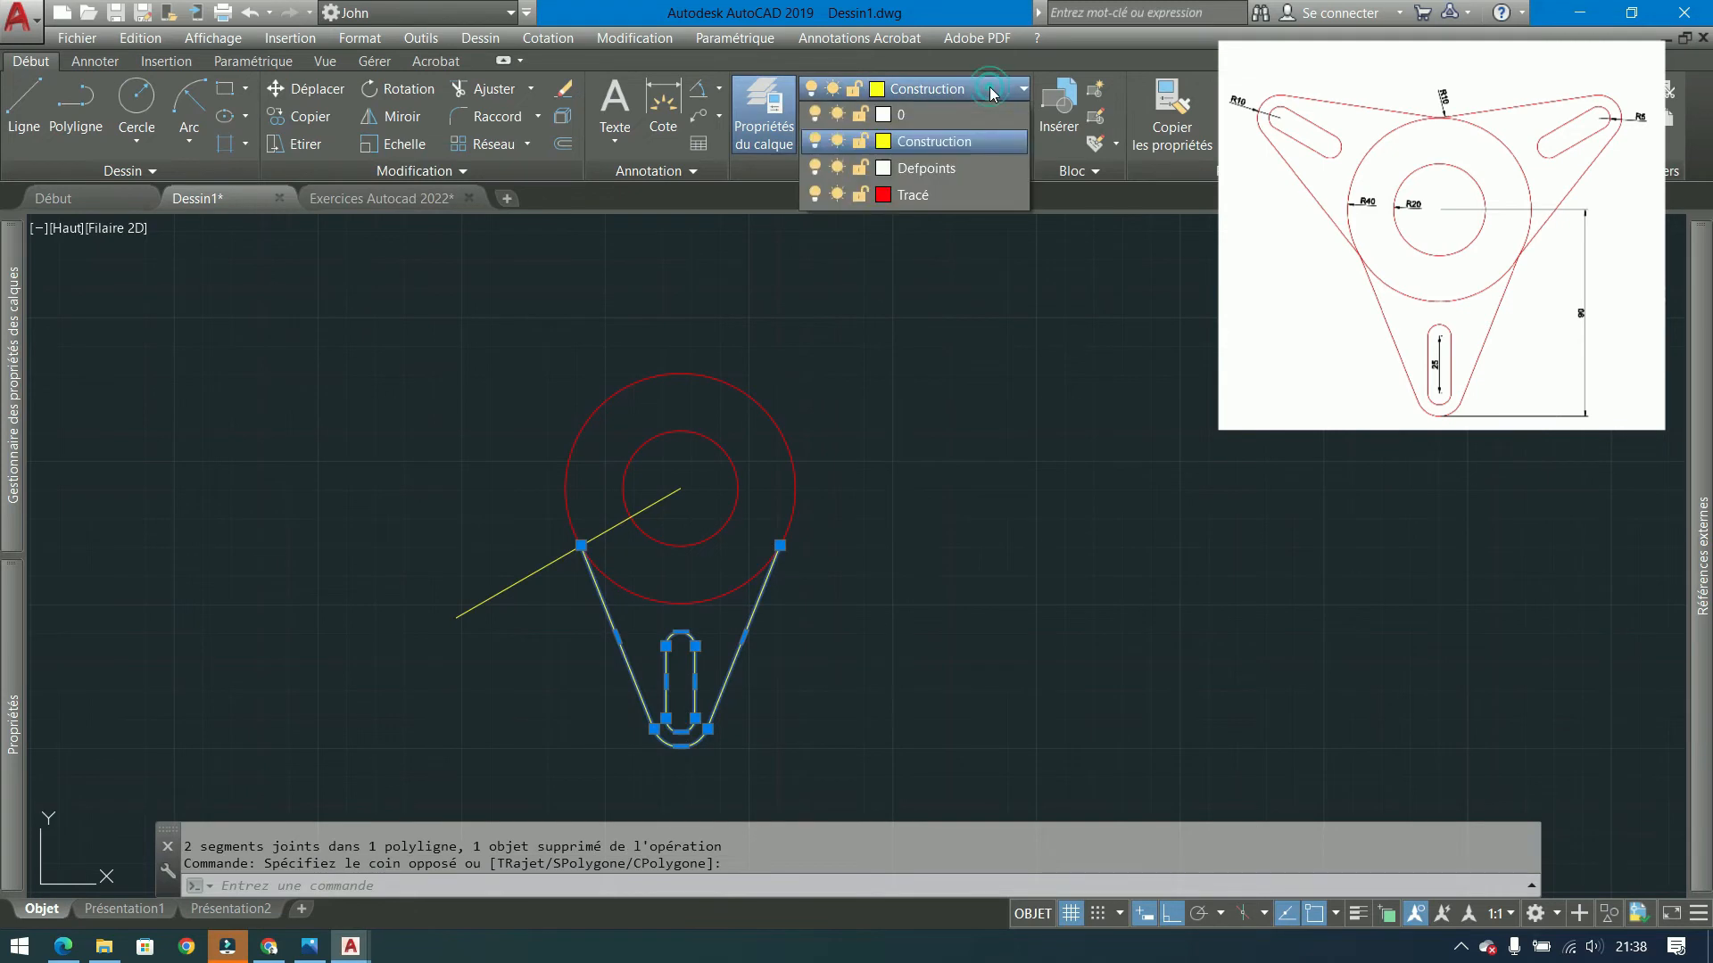
left_click(965, 200)
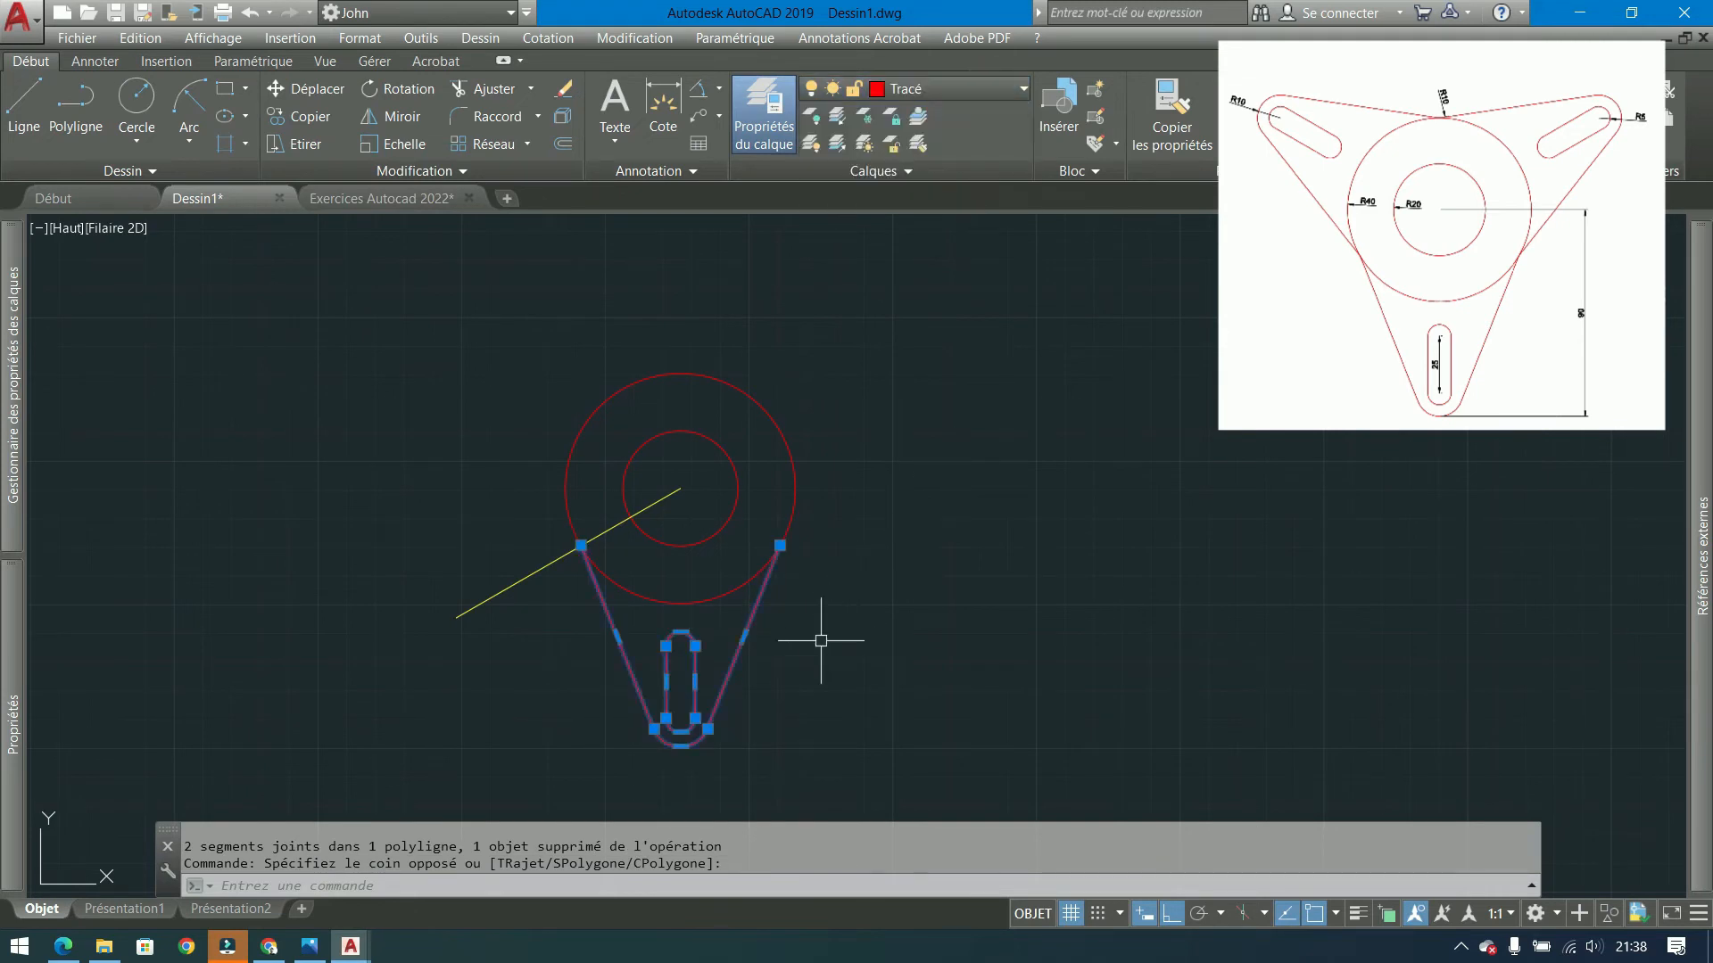
- Create a polar array of the arm and slot about the circles' centre with 3 items over 360°
left_click(525, 146)
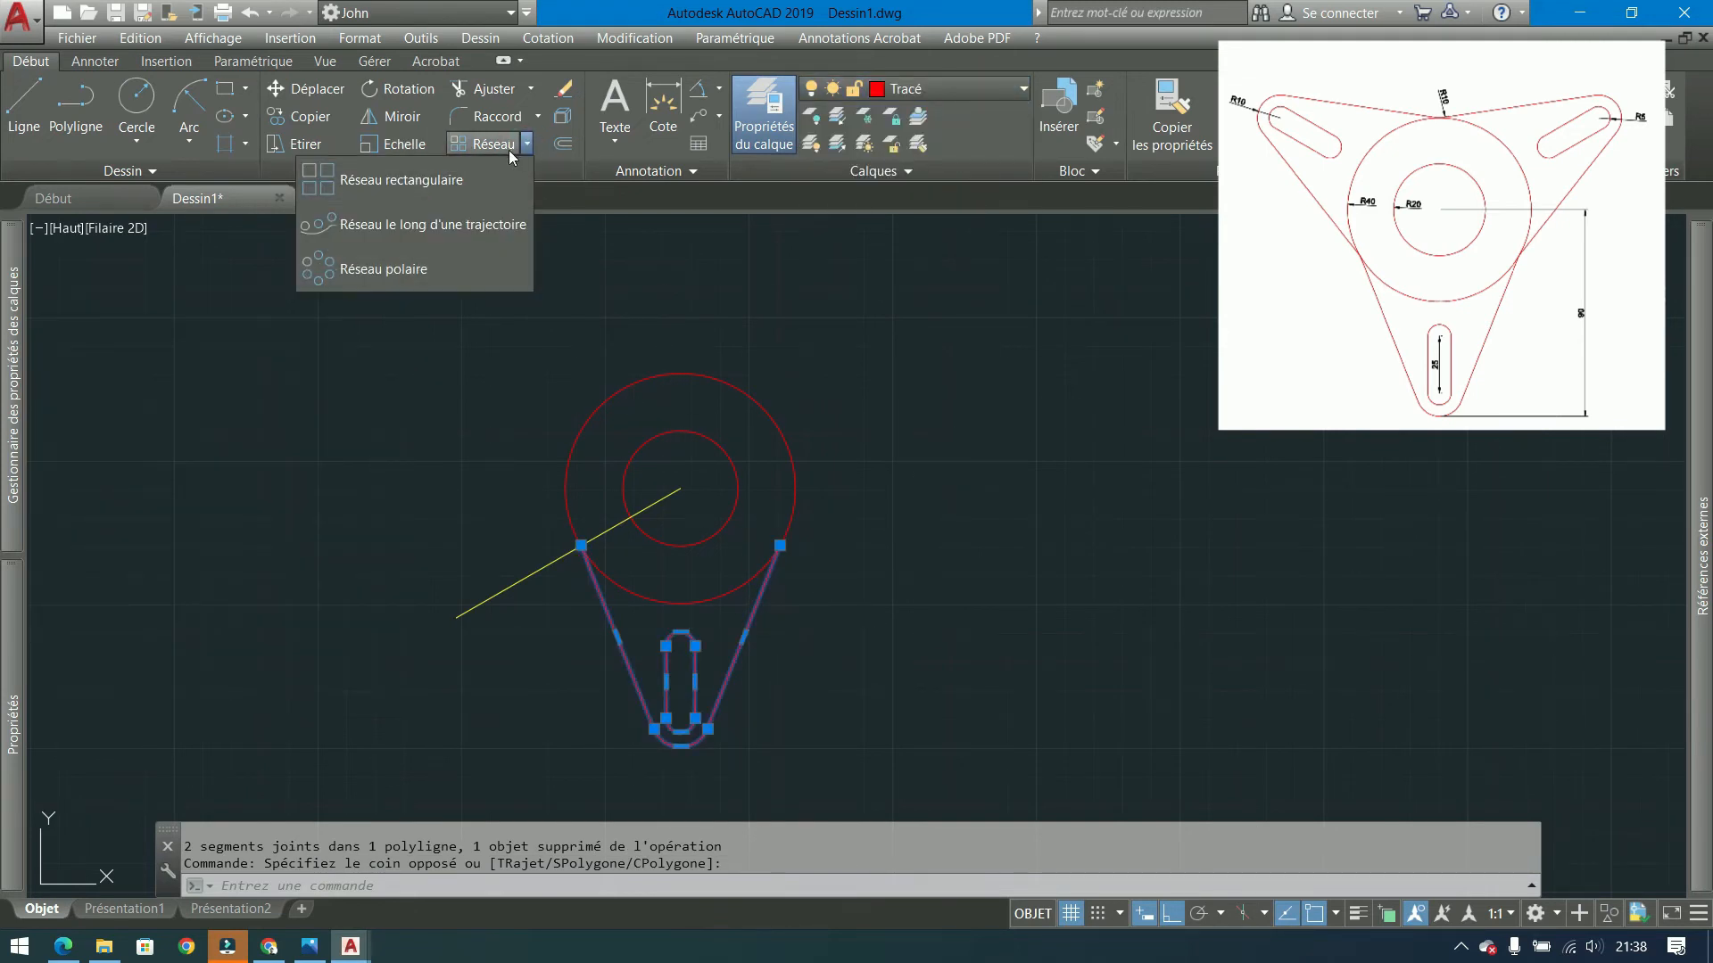
left_click(397, 270)
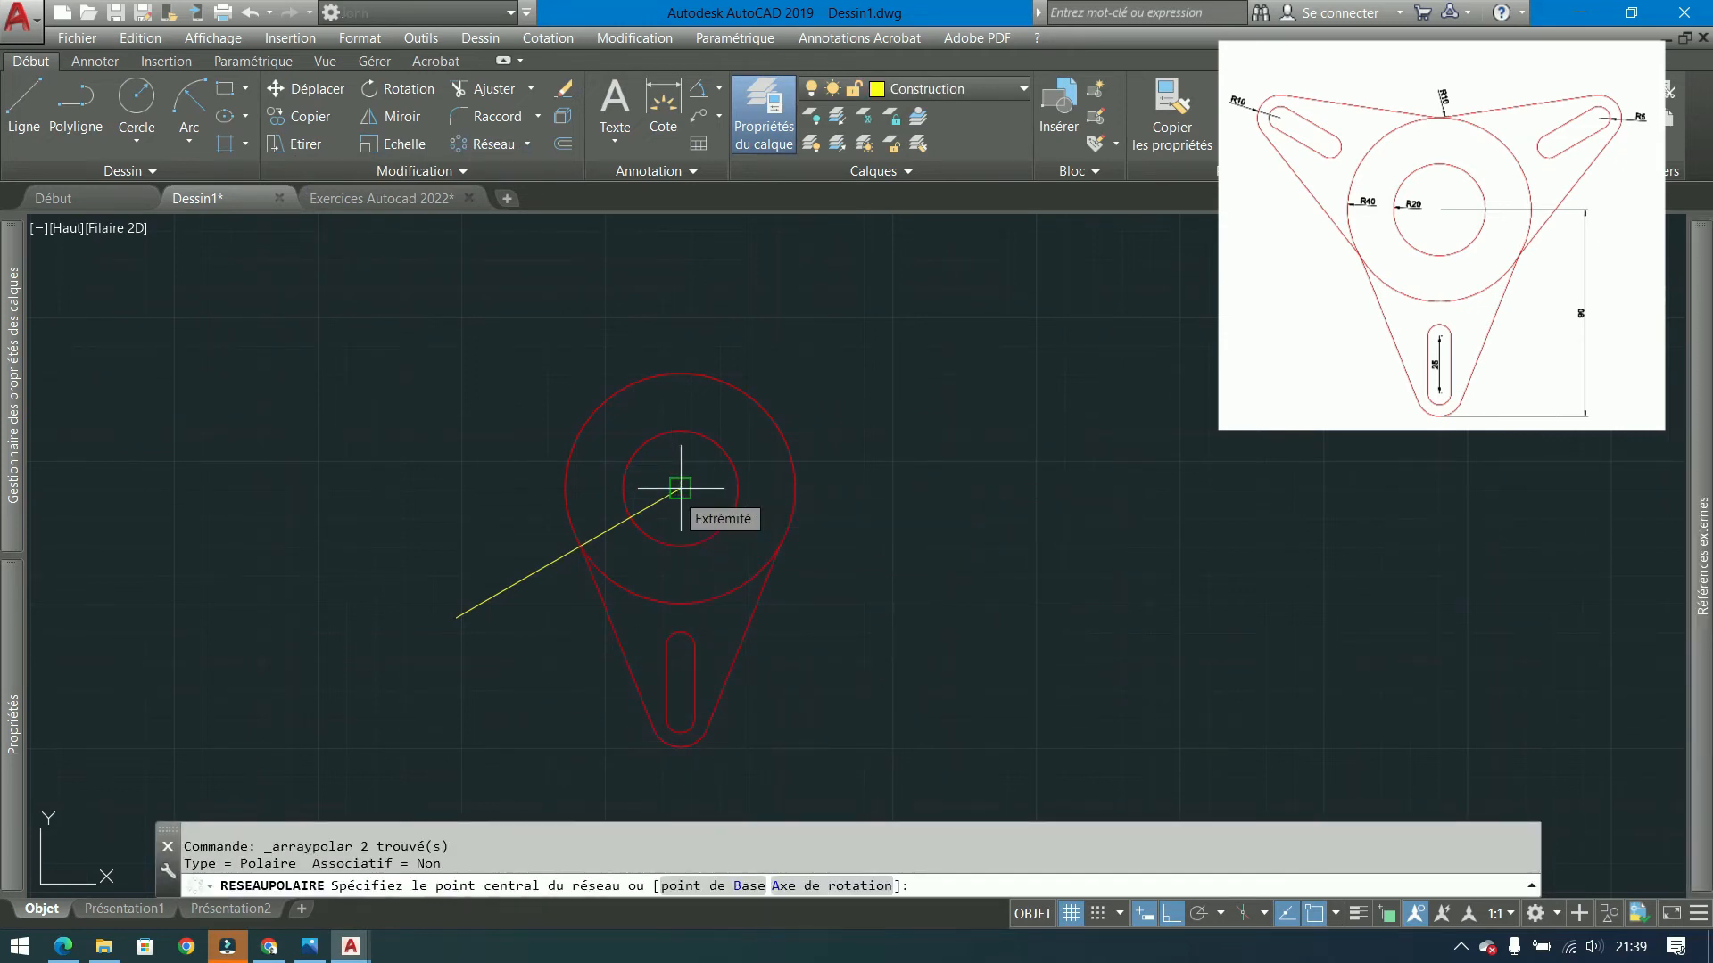
left_click(680, 488)
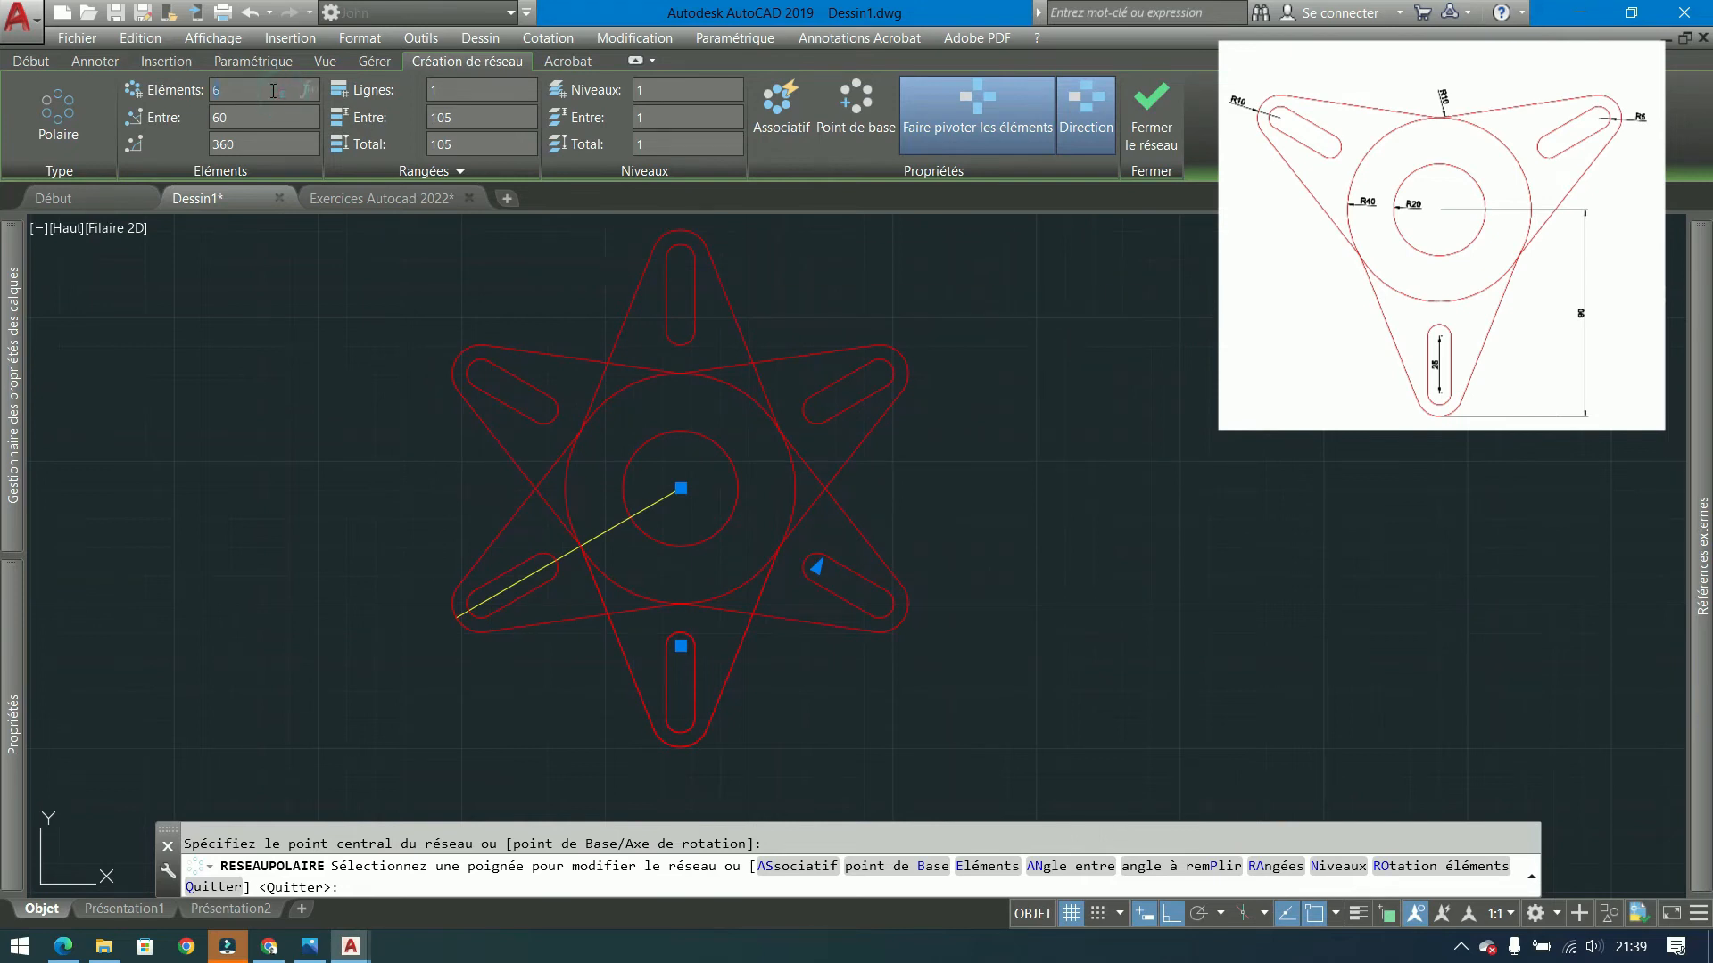
key("Return")
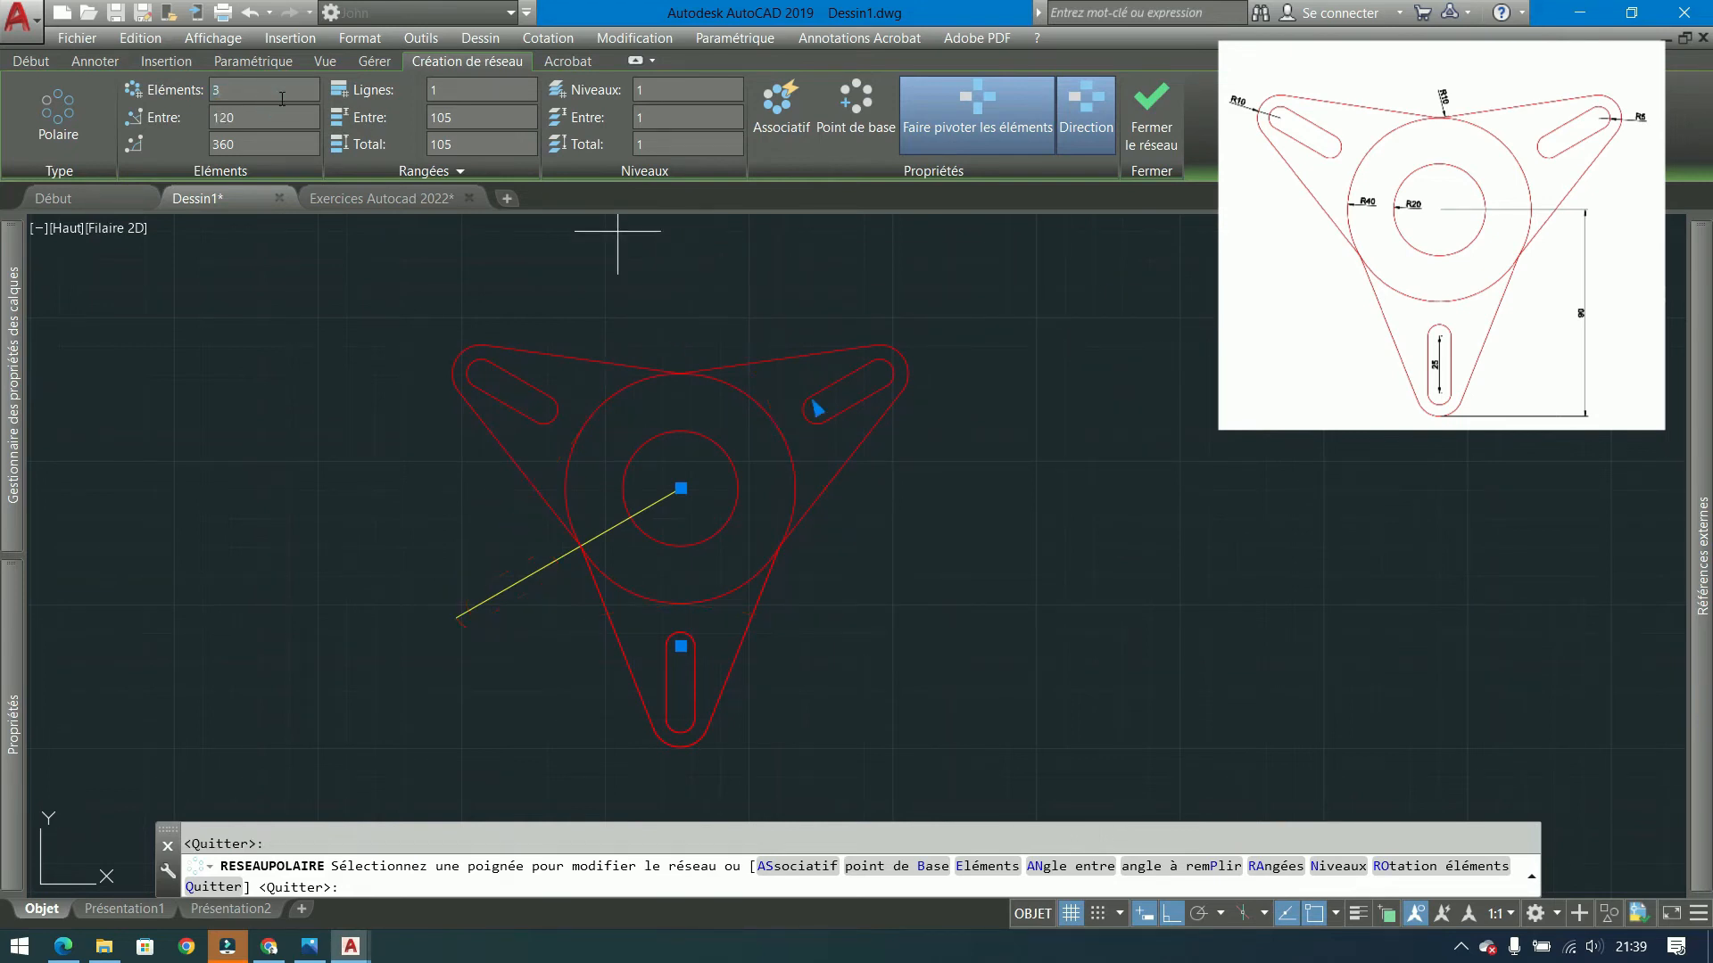
left_click(1150, 112)
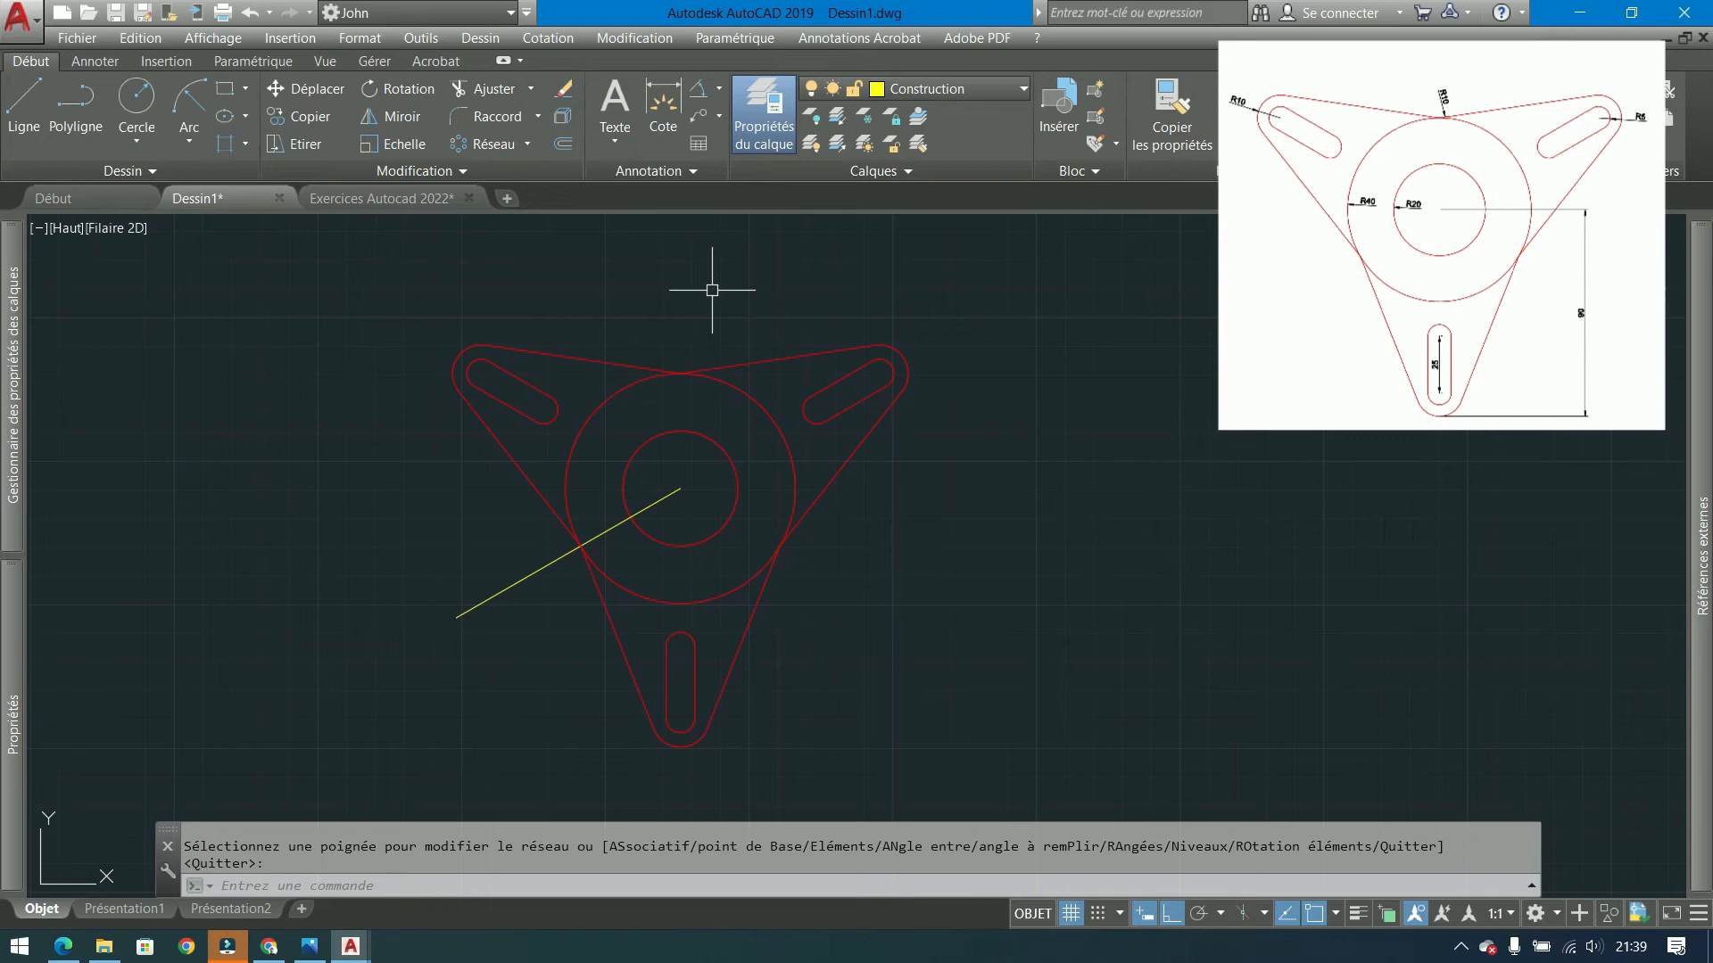
- Fillet the junction of the two upper arms with a radius of 10
left_click(489, 116)
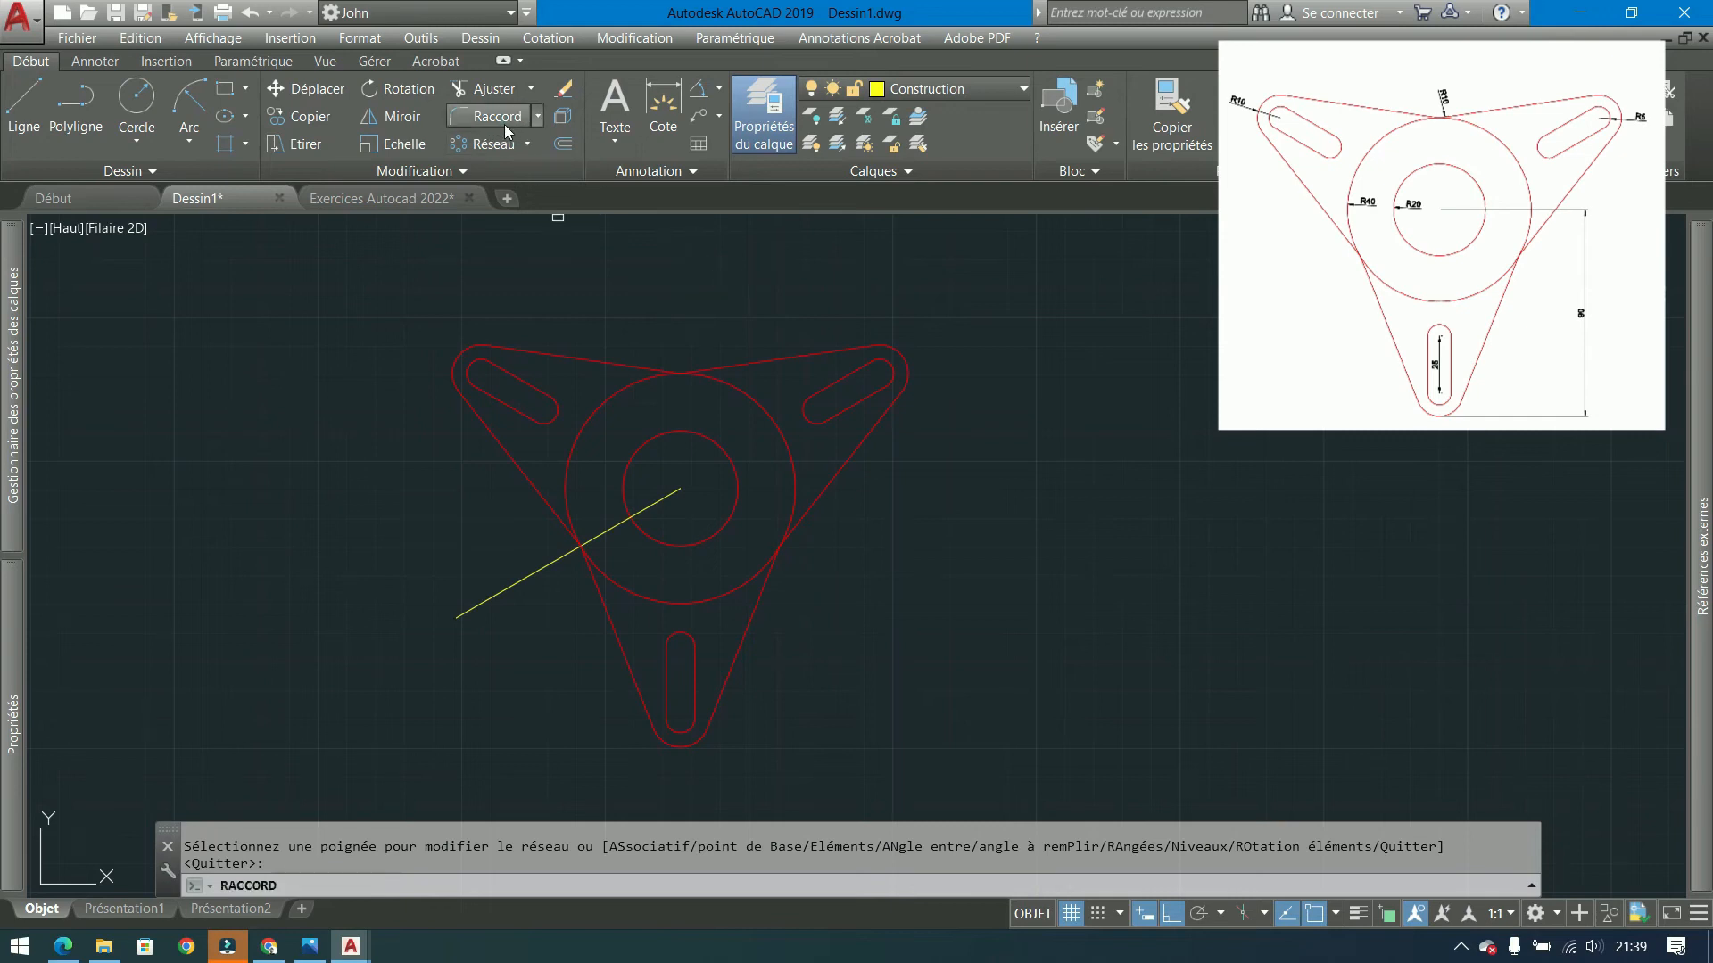
type("r")
key("Return")
type("10")
key("Return")
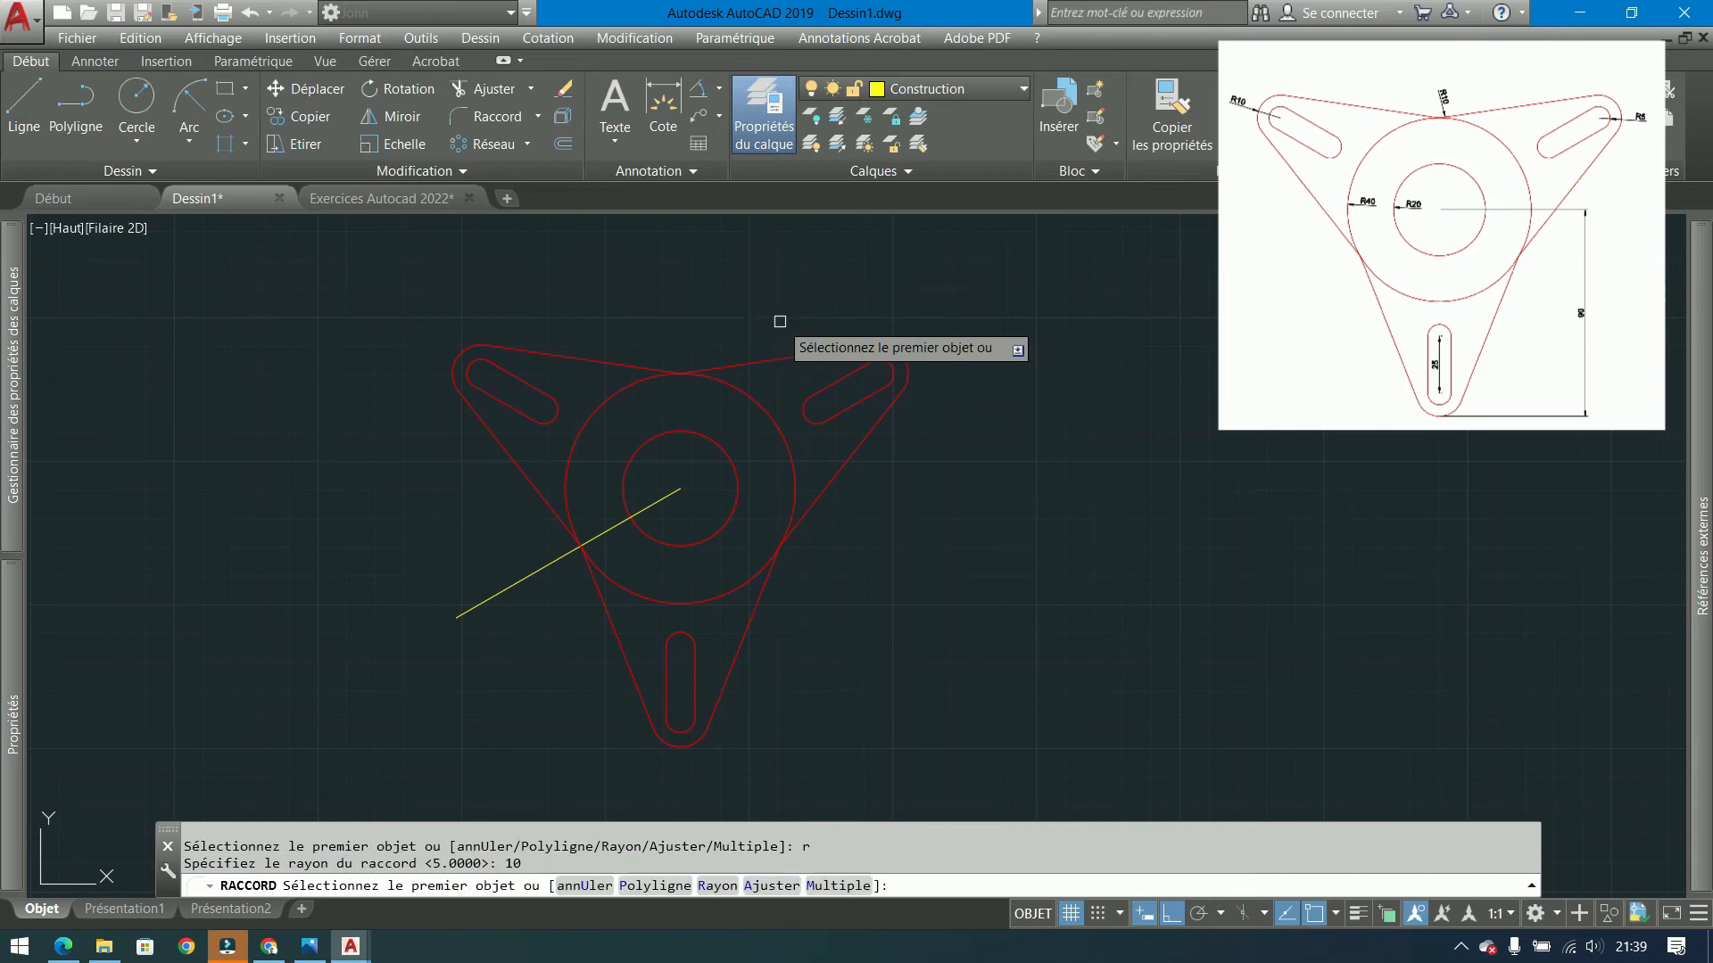
left_click(644, 366)
left_click(726, 361)
- Fillet the lower-right and lower-left junctions between the arms with the same radius to complete the plate outline
key("Return")
left_click(815, 497)
left_click(751, 598)
key("Return")
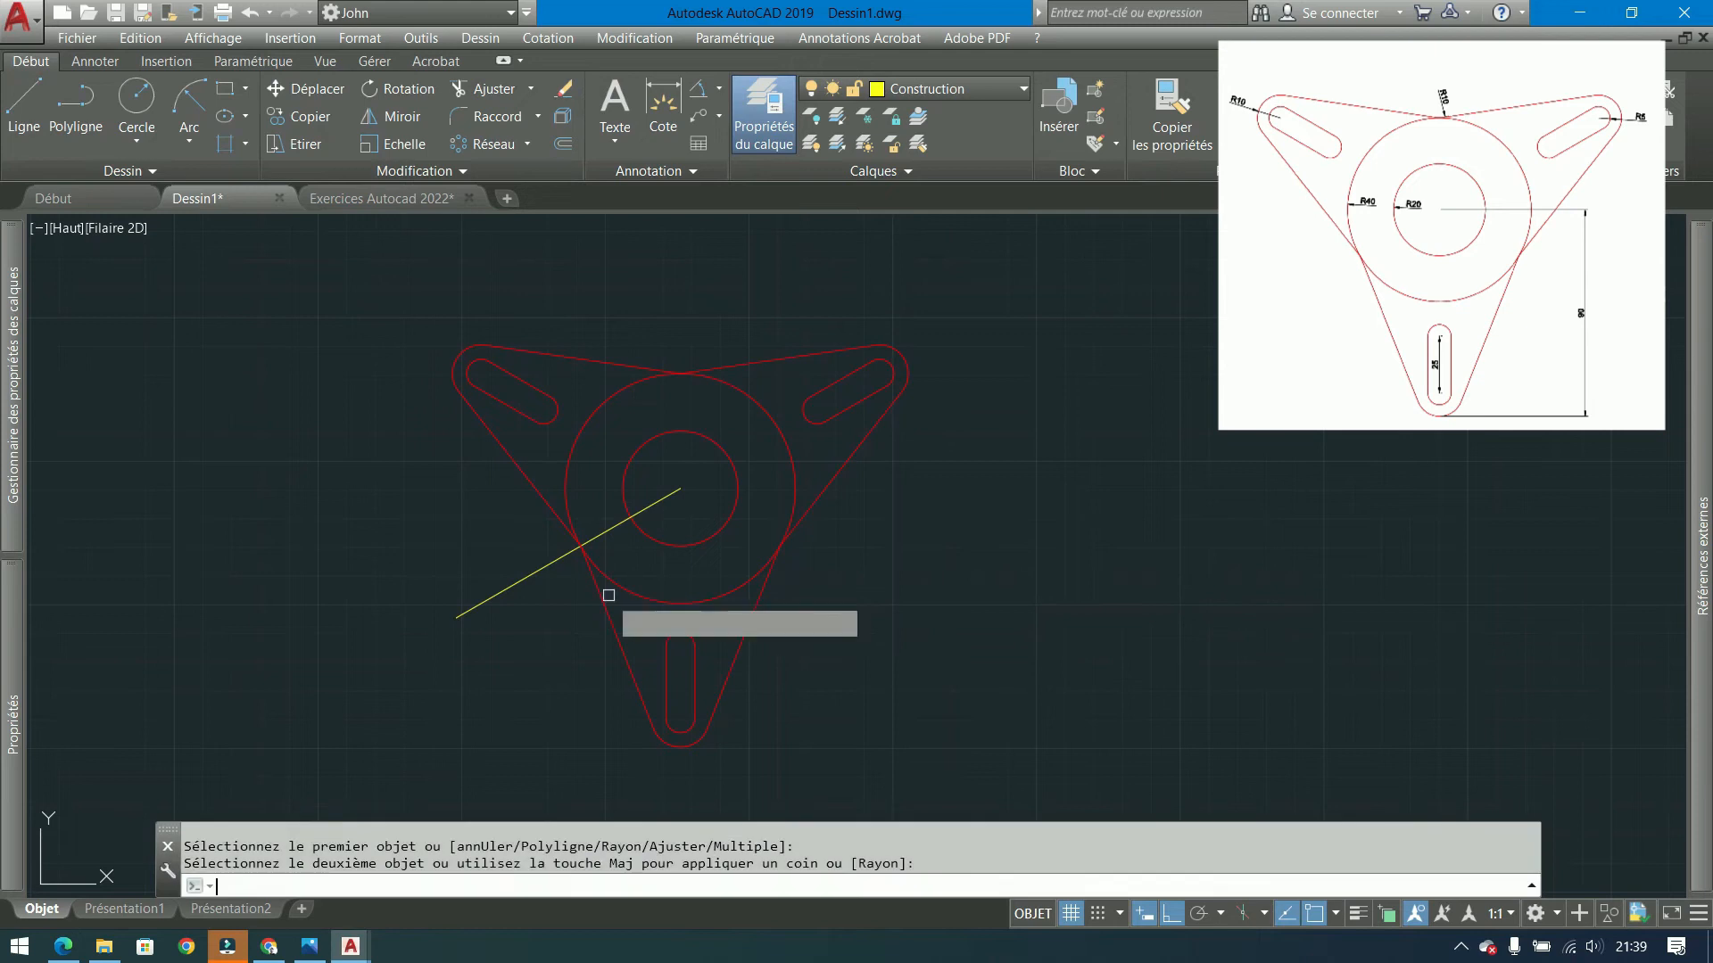
left_click(598, 600)
left_click(551, 512)
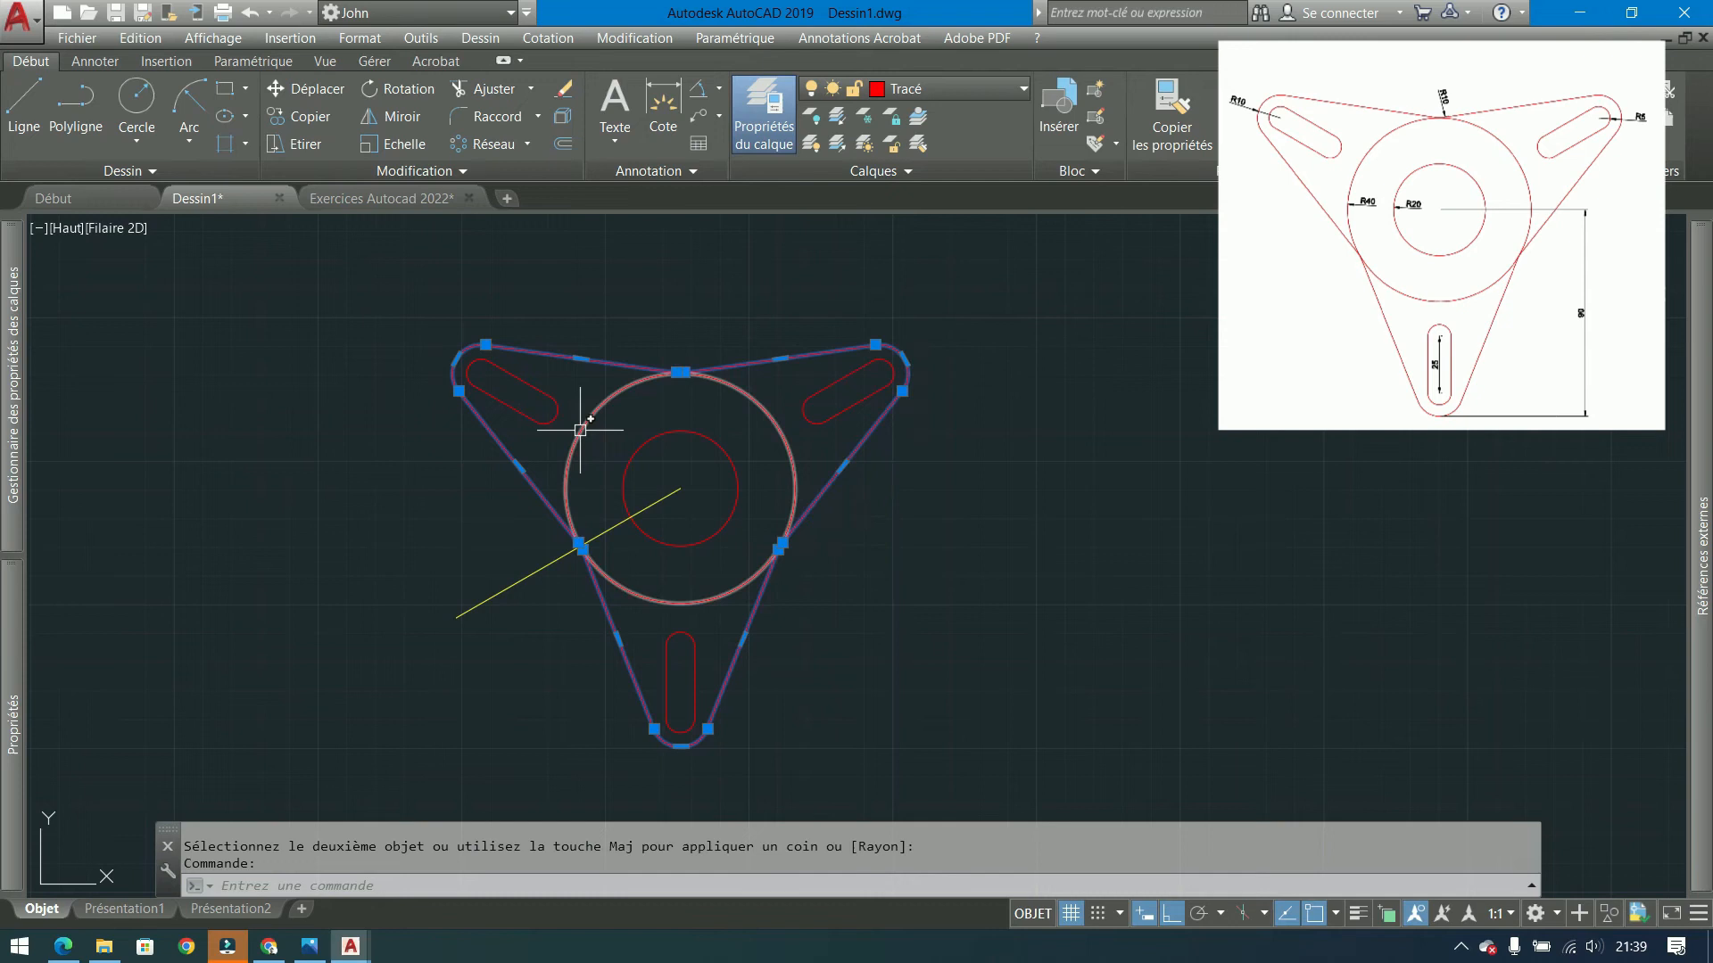
key("Escape")
middle_click_drag(1089, 314, 628, 307)
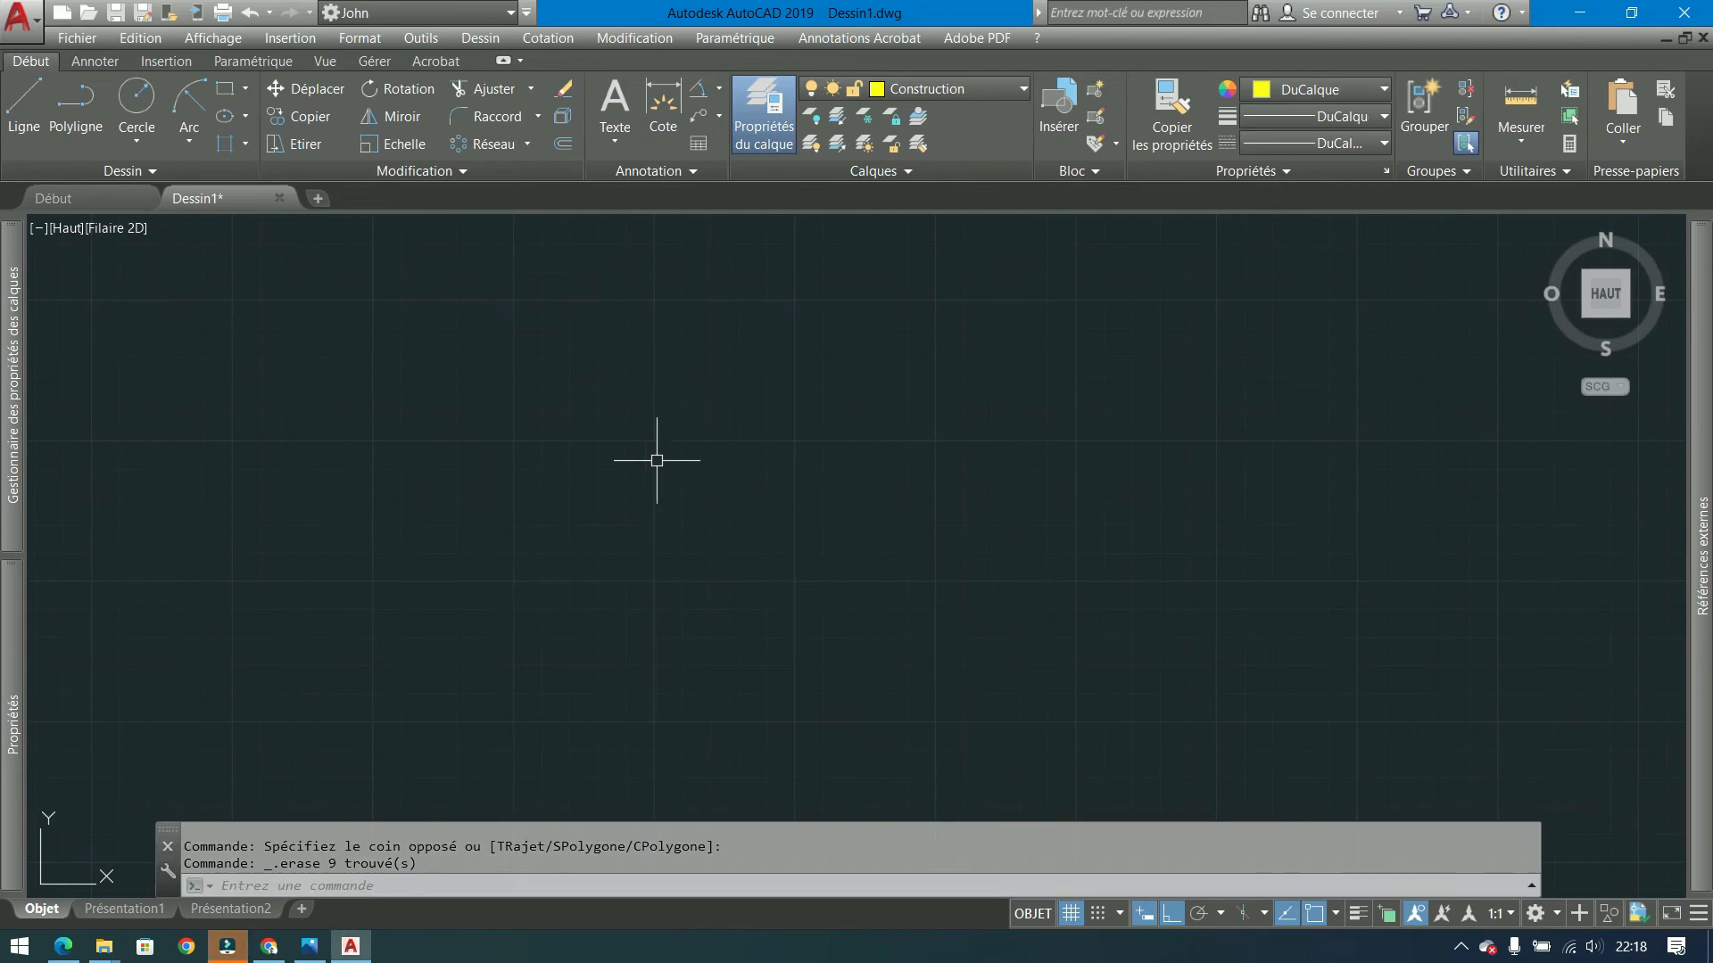
- Draw two concentric circles of radius 5 and 10 in the empty drawing area
left_click(137, 98)
left_click(625, 439)
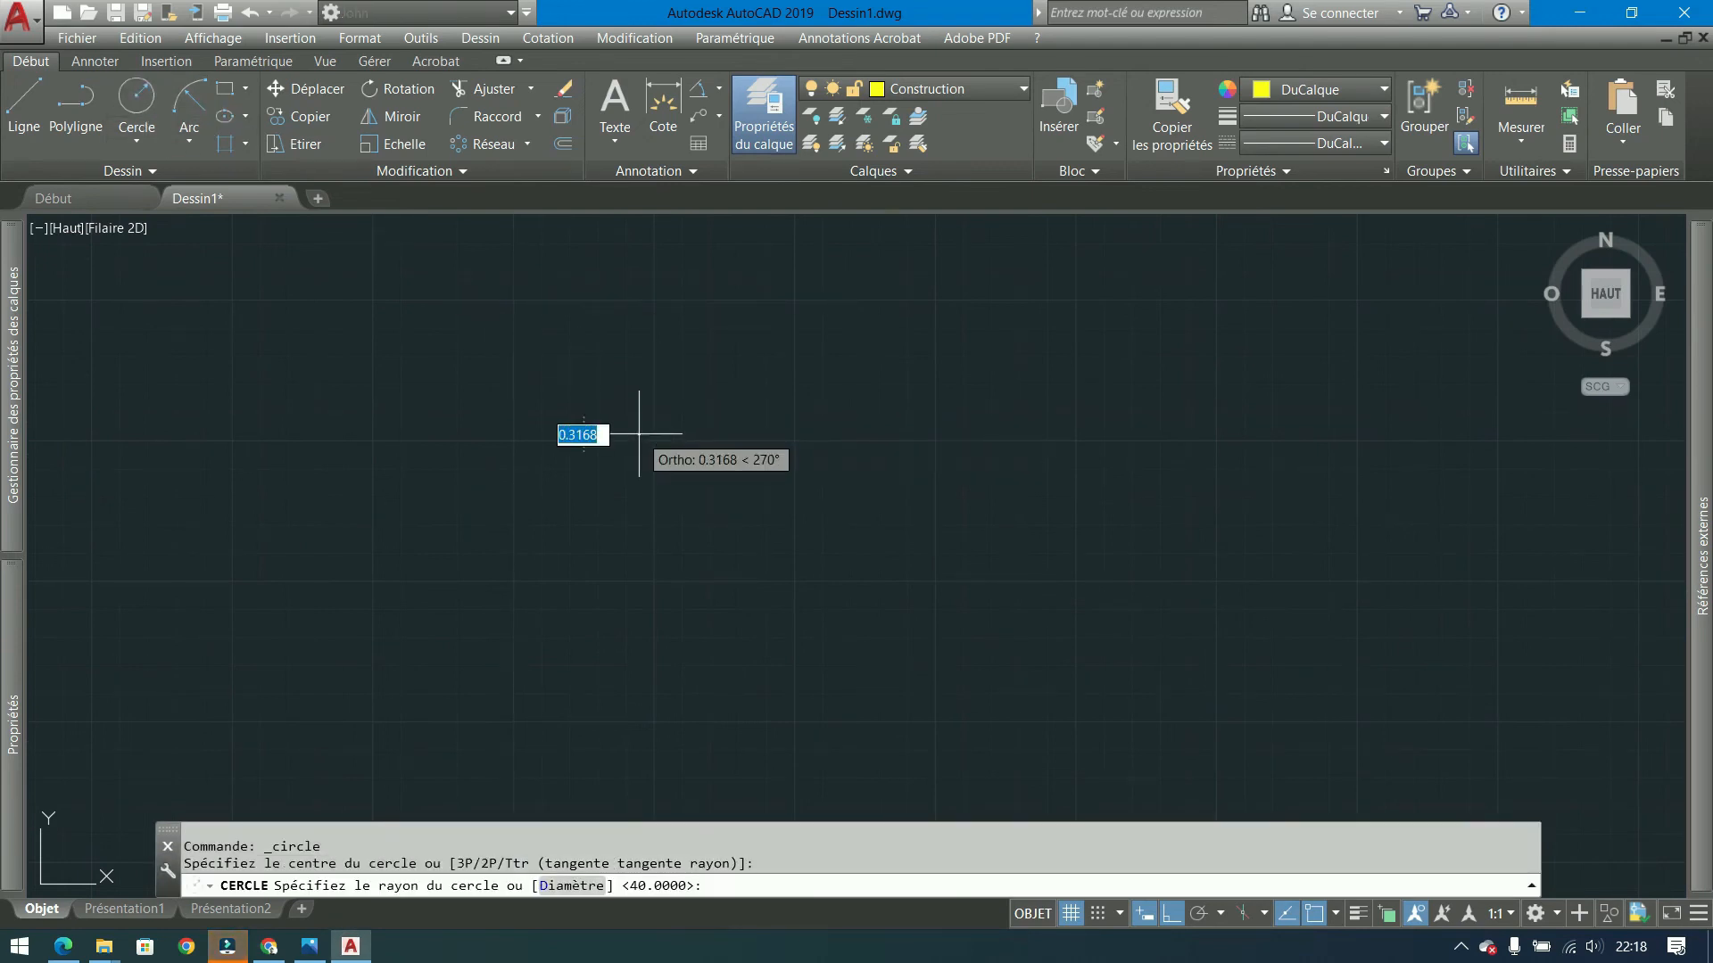
type("5")
key("Return")
scroll(638, 433, "down", 3)
key("Return")
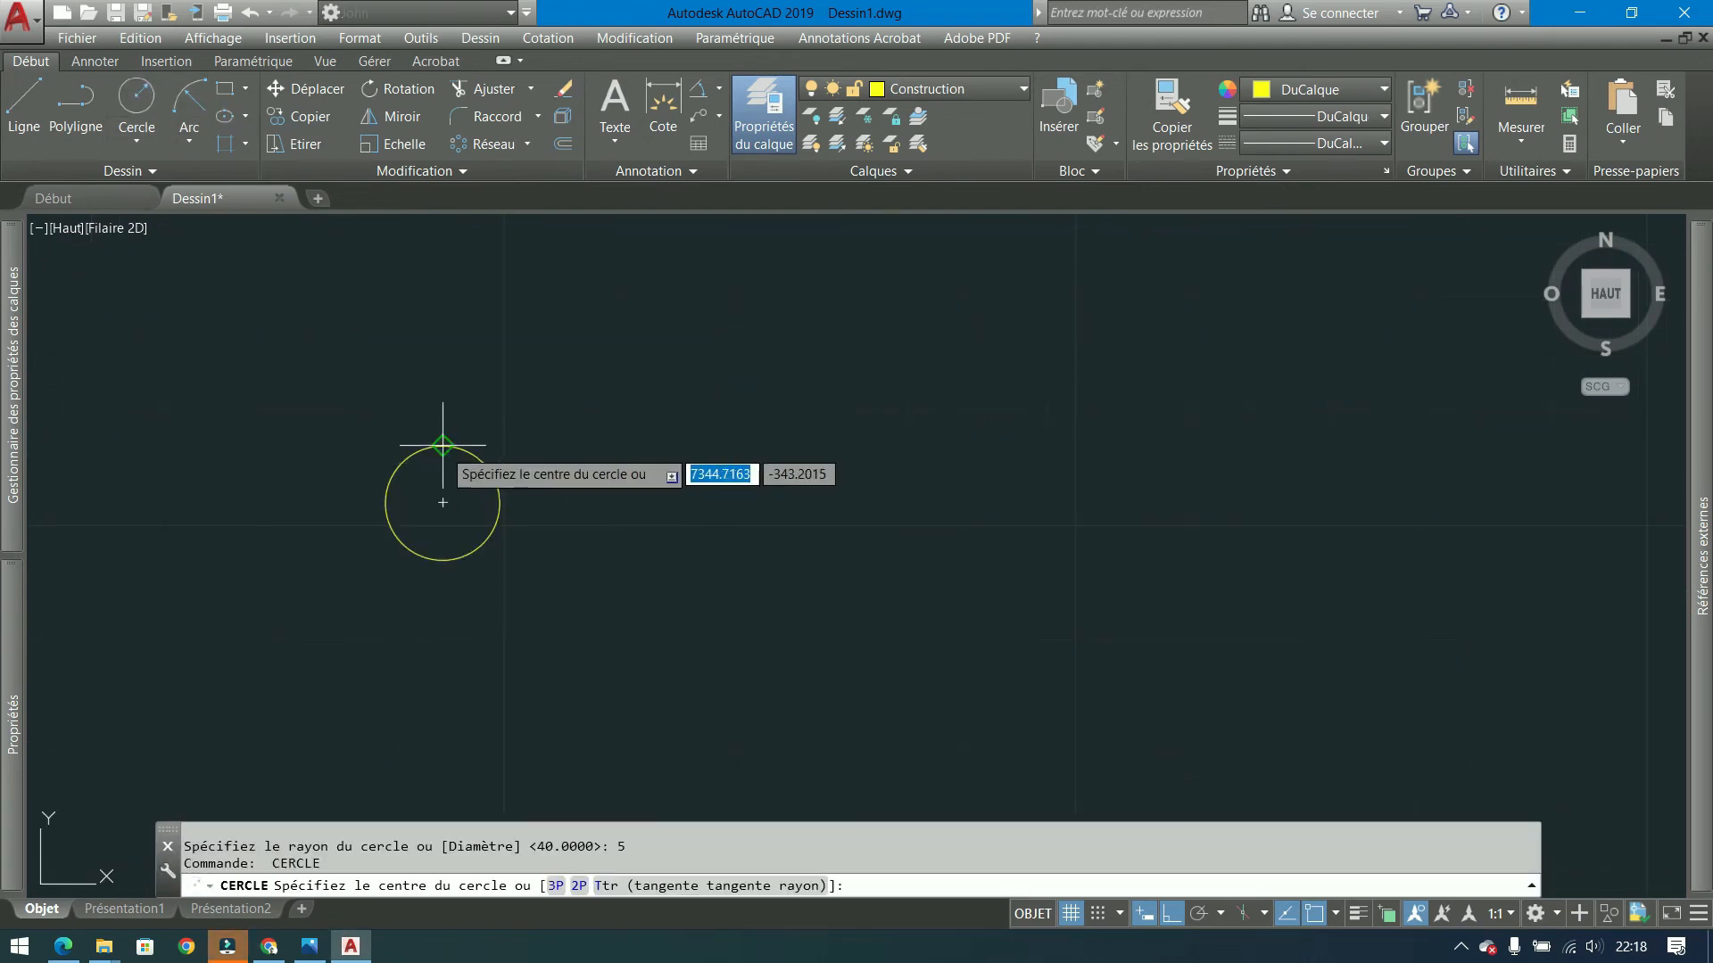
left_click(443, 504)
type("10")
key("Return")
- Add concentric circles of radius 20 and 40 on the same centre
key("Return")
left_click(446, 505)
type("20")
key("Return")
key("Return")
left_click(444, 502)
type("40")
key("Return")
- Move the two smallest circles, radius 5 and 10, straight down by 80
left_click(576, 452)
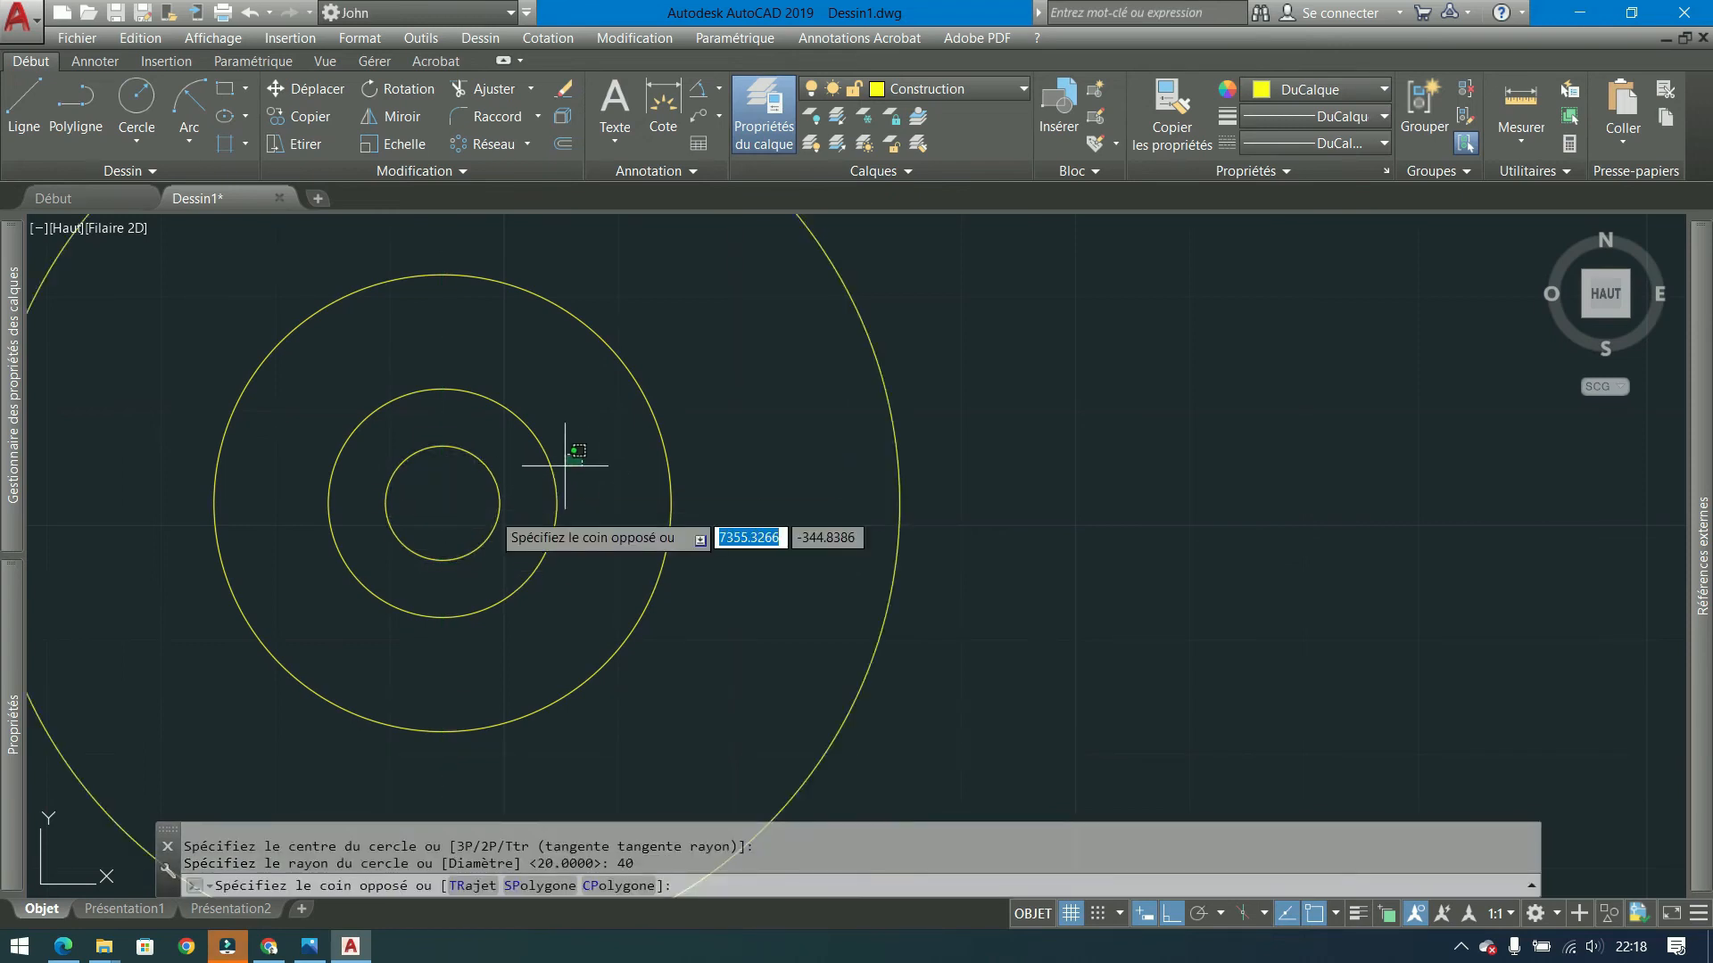
left_click(366, 288)
left_click(305, 89)
left_click(1001, 294)
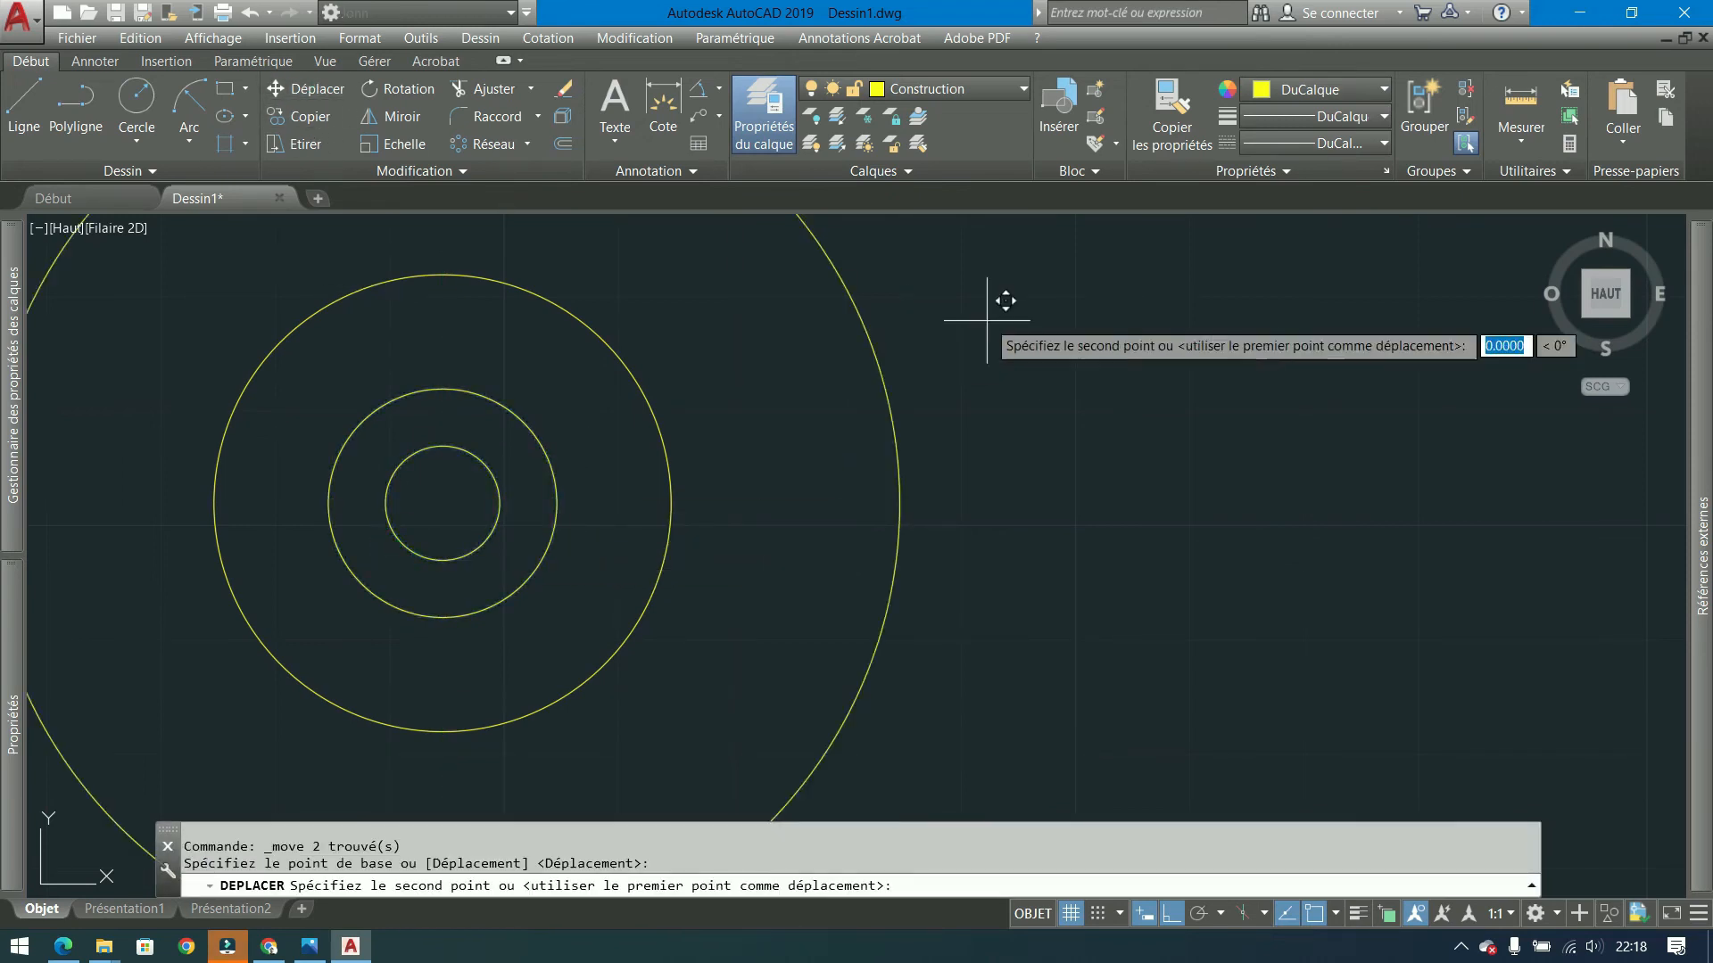
type("80")
key("Return")
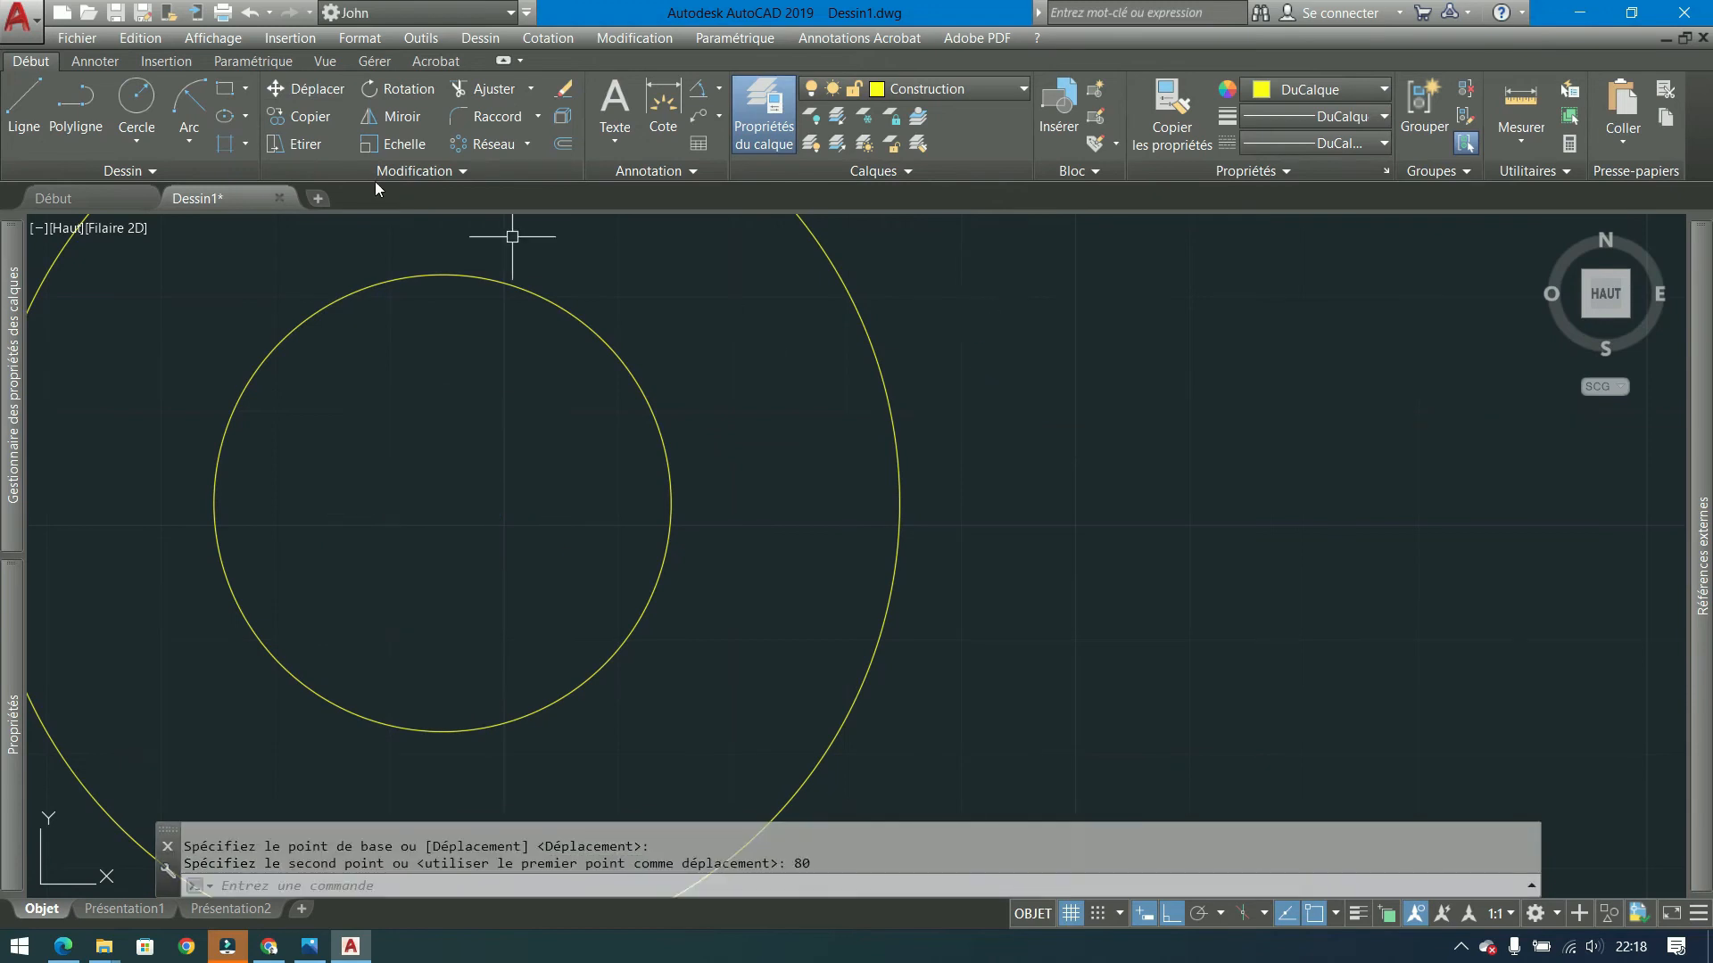
- Draw a vertical polyline from the large circles' centre down past the radius 40 circle
left_click(76, 102)
scroll(607, 236, "down", 2)
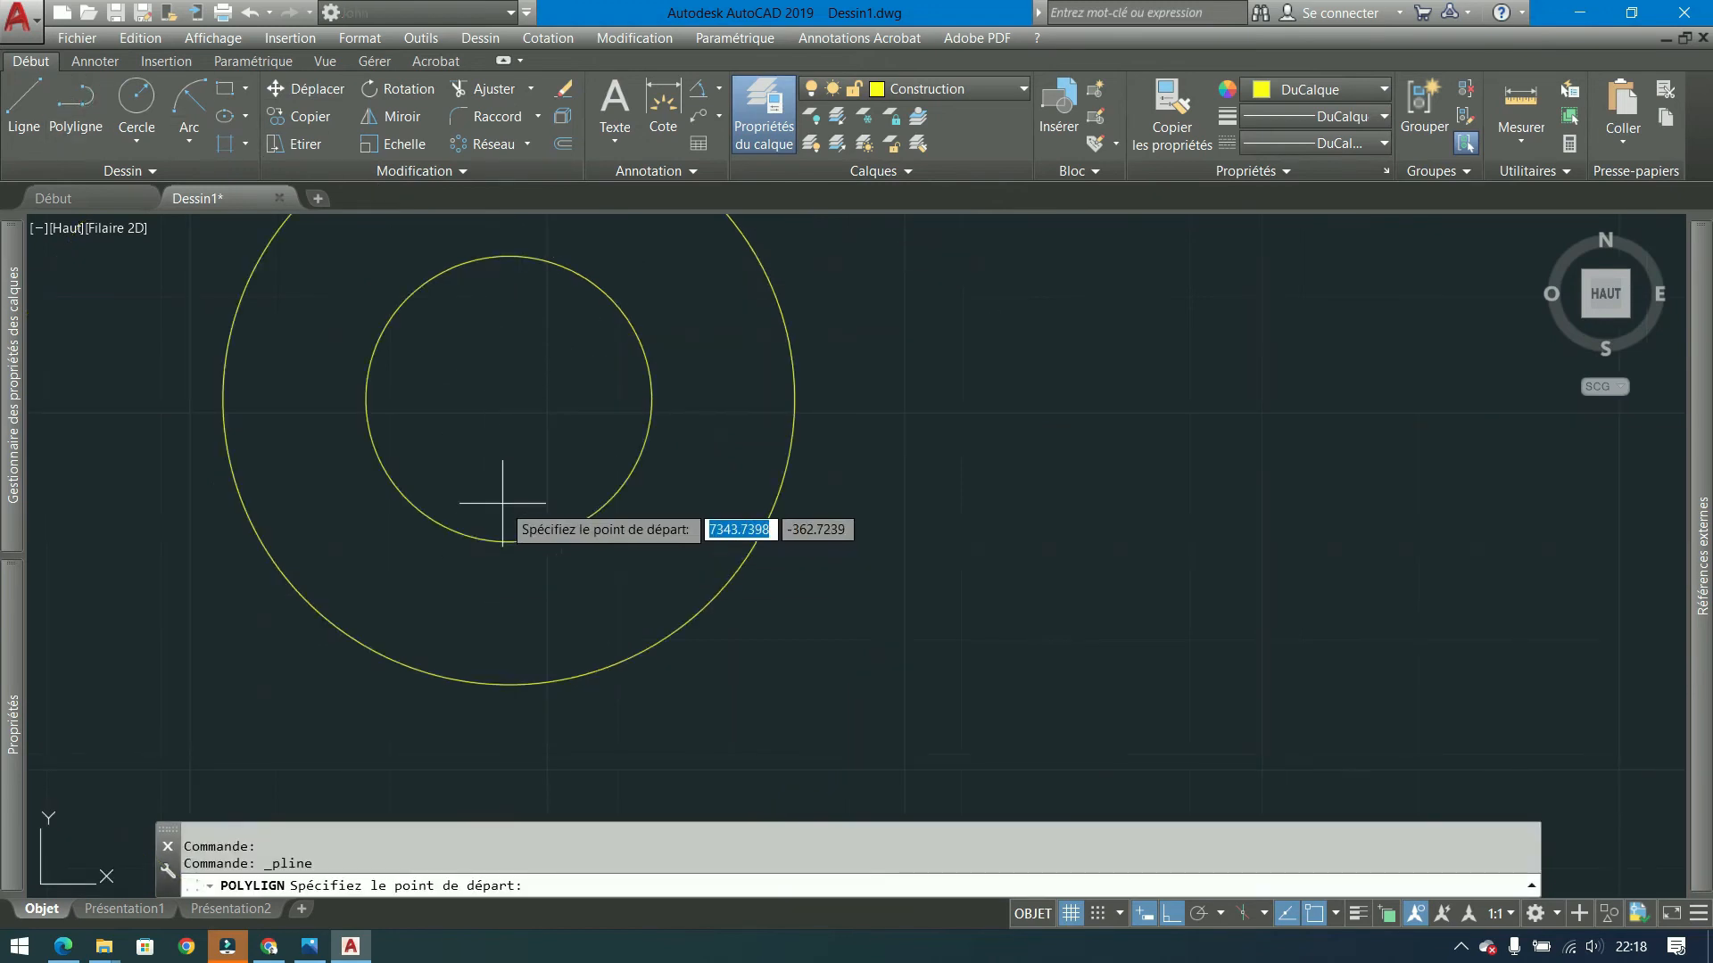
left_click(507, 399)
left_click(506, 694)
scroll(505, 693, "down", 5)
key("Return")
- Rotate the vertical line 60° clockwise about the large circles' centre
left_click(505, 638)
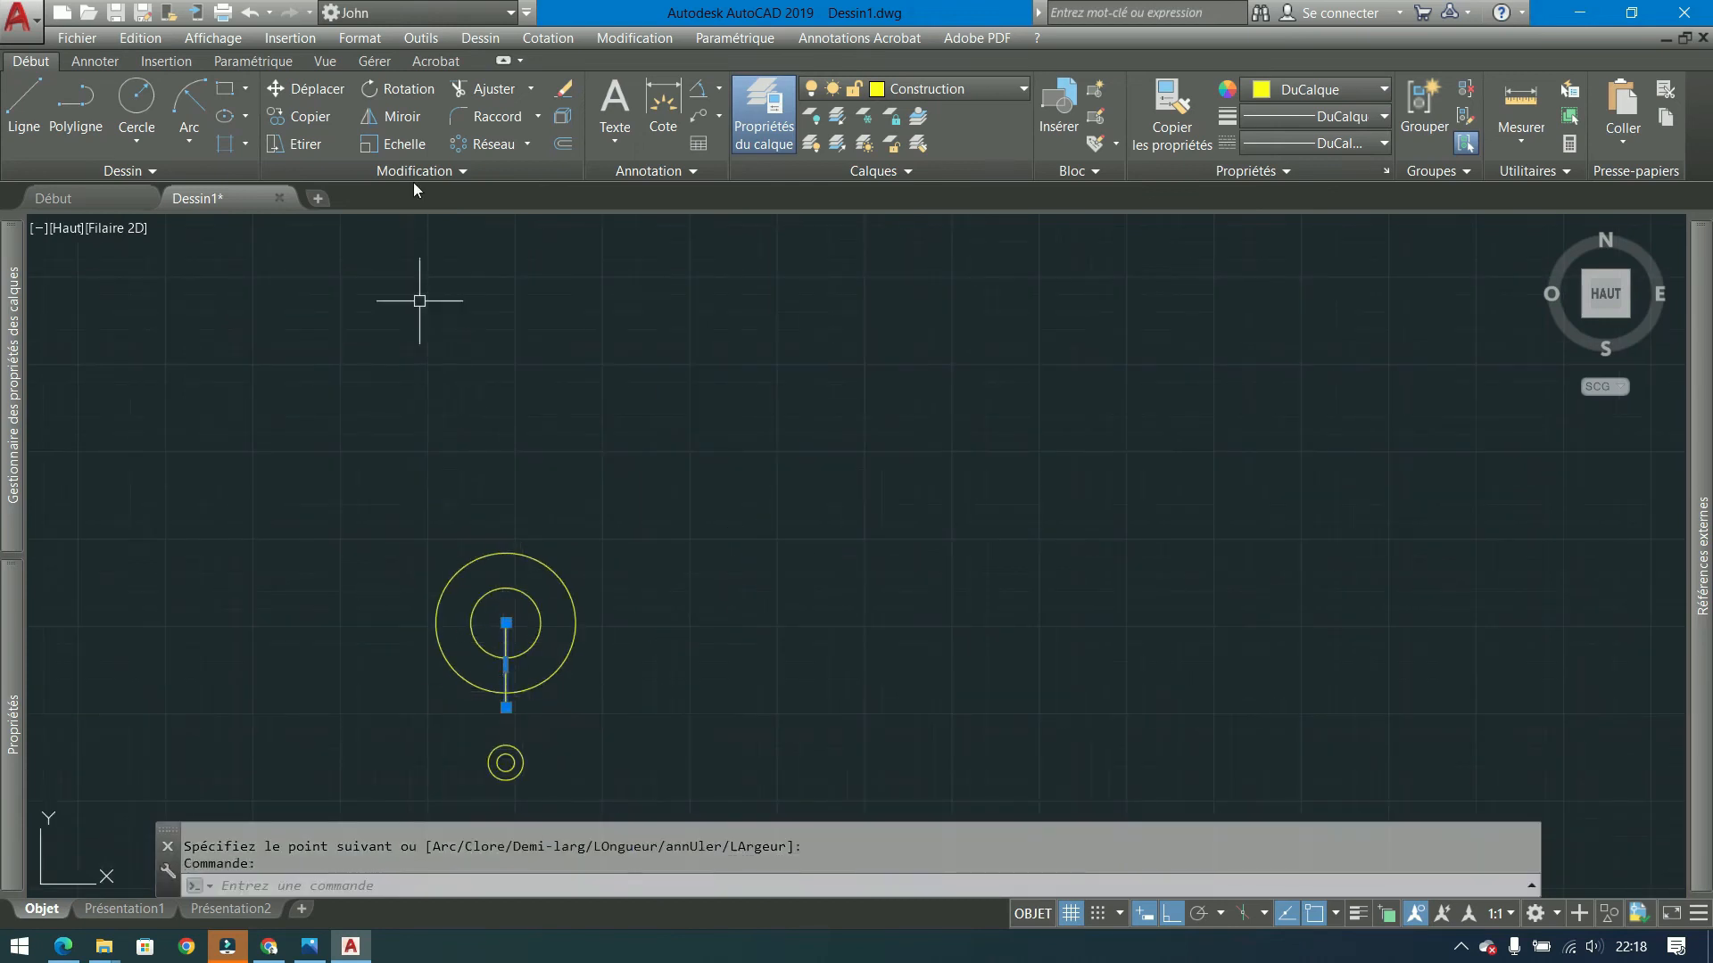
left_click(399, 89)
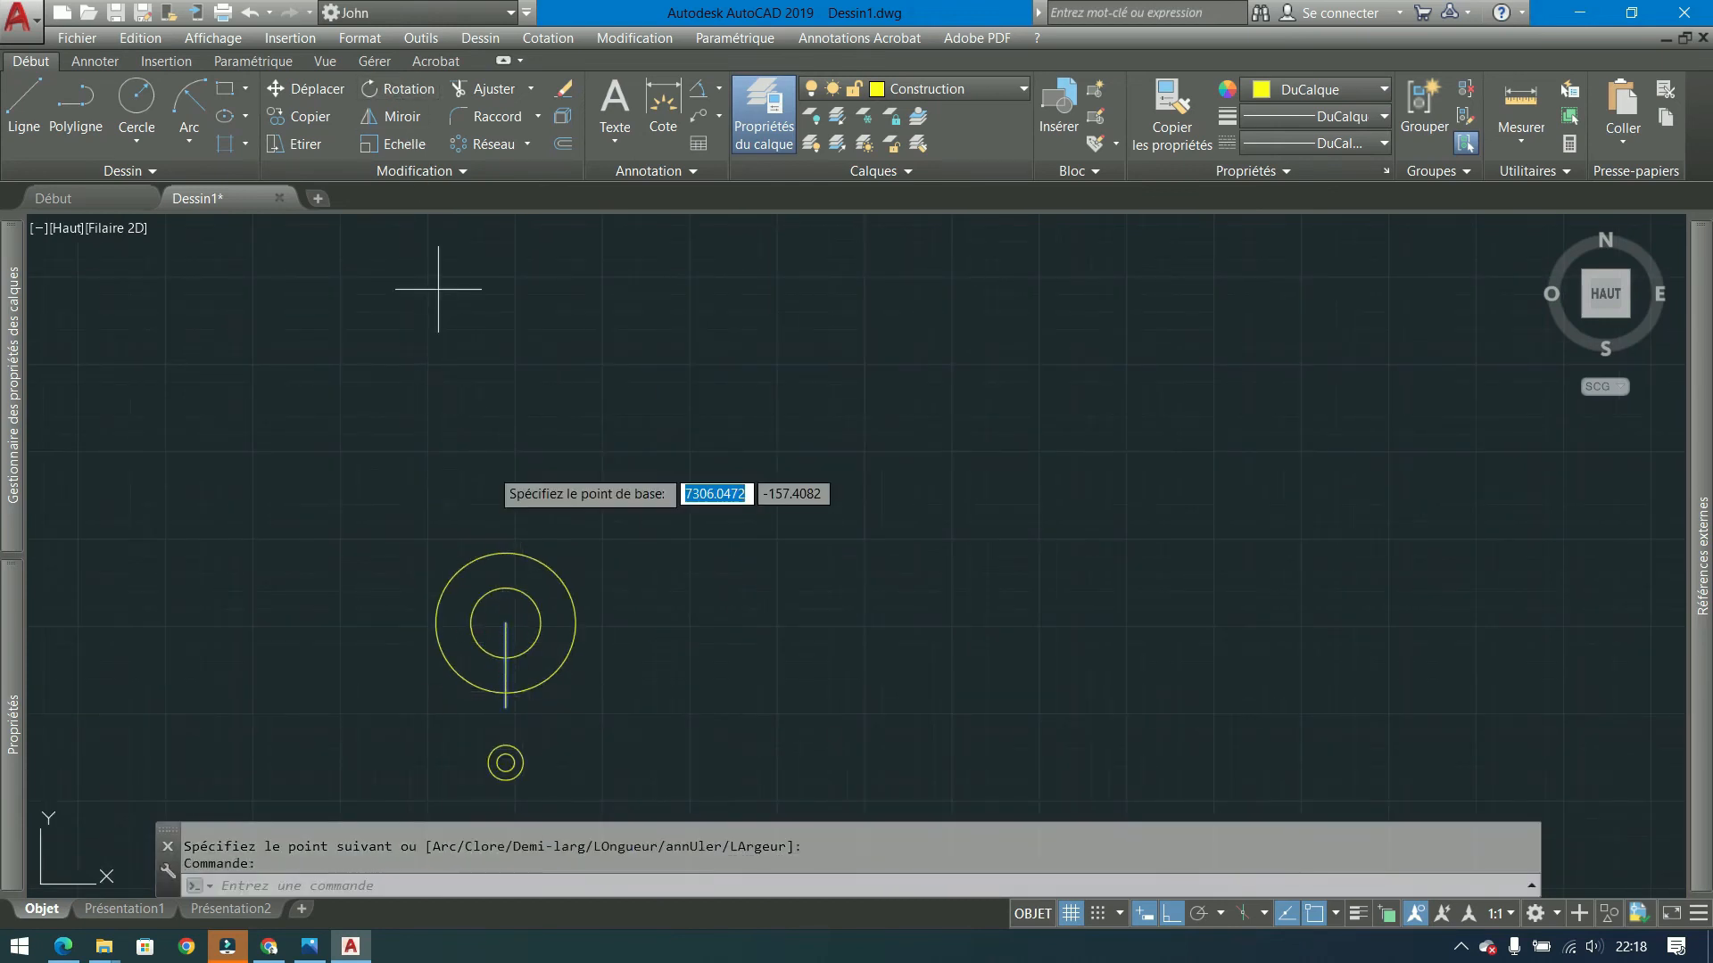
left_click(506, 623)
key("Return")
- Draw a polyline from the rotated line's intersection with the radius 40 circle, tangent to the radius 10 circle's left side
scroll(554, 535, "up", 4)
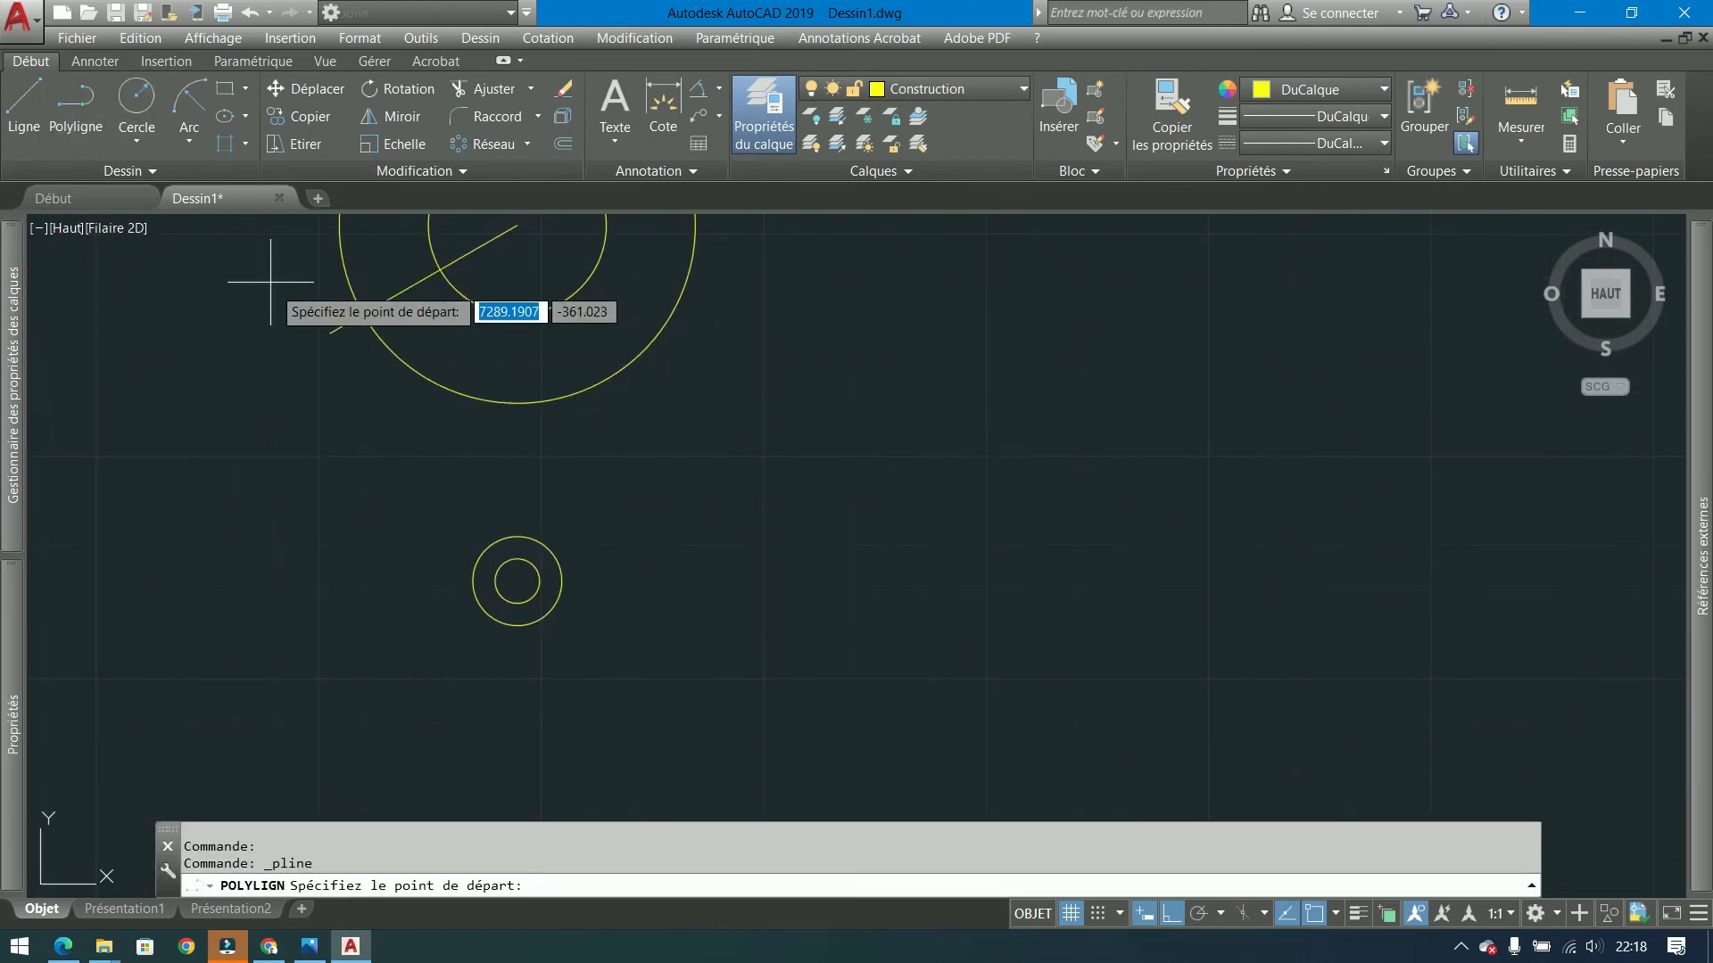
left_click(363, 313)
left_click(476, 598)
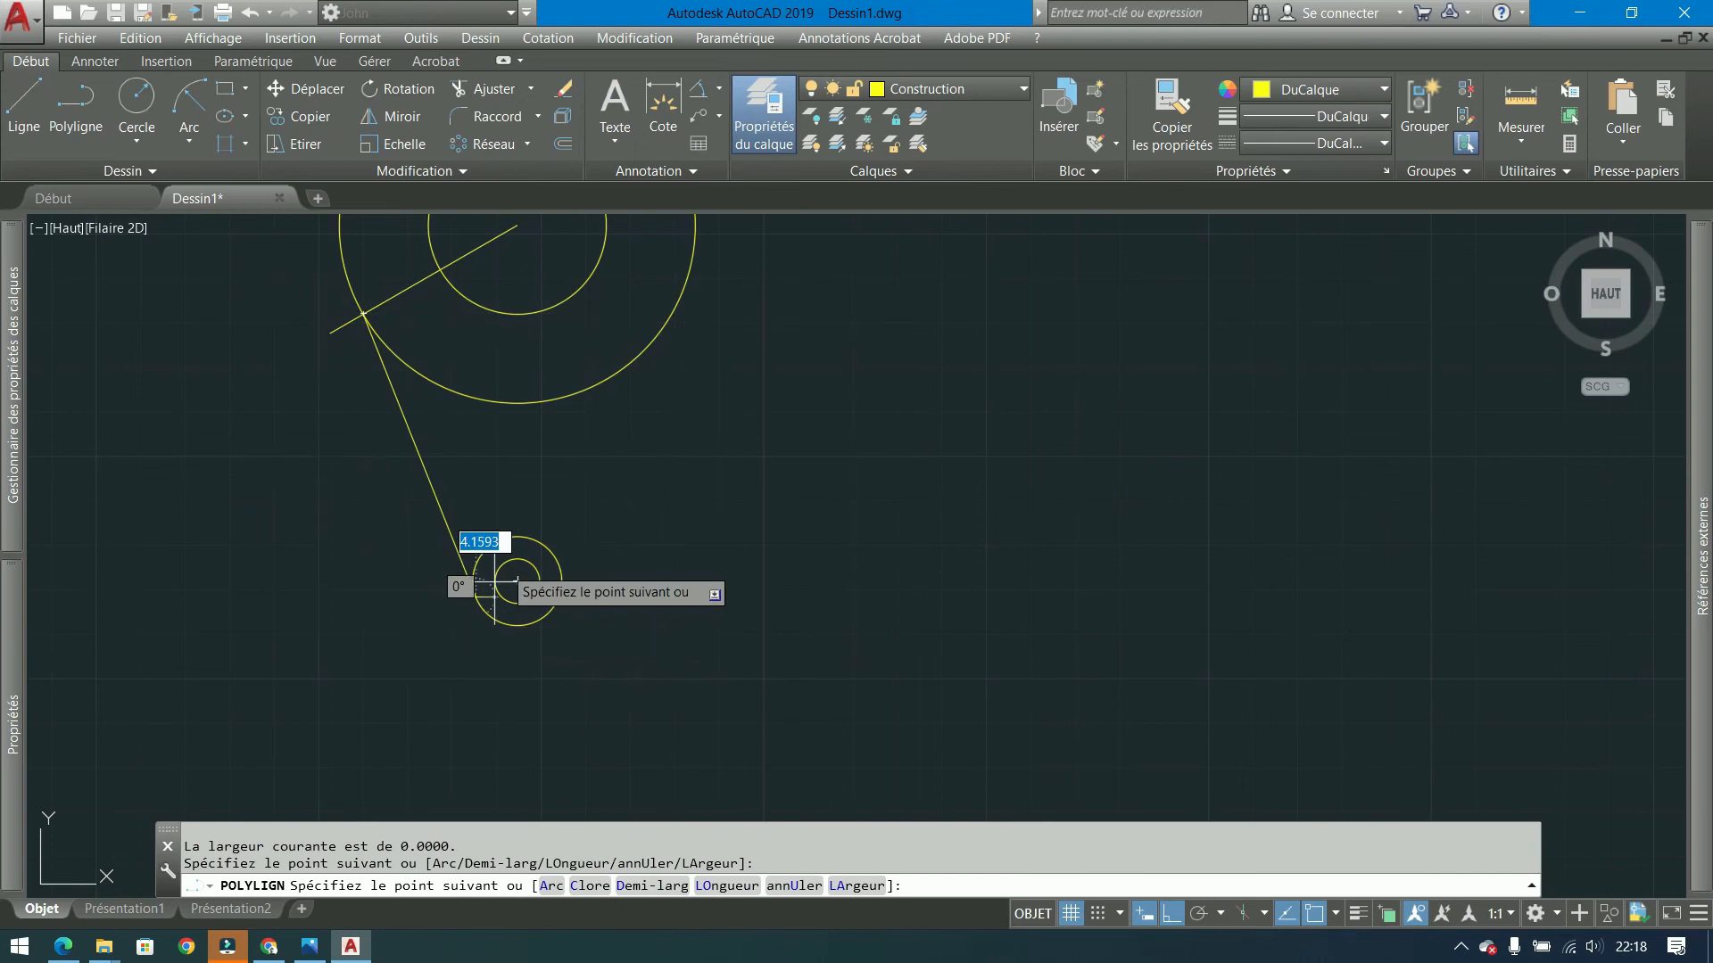
middle_click_drag(528, 461, 534, 548)
key("Return")
- Mirror the tangent line about the vertical axis through the circles' centre, keeping the original
left_click(496, 562)
left_click(318, 600)
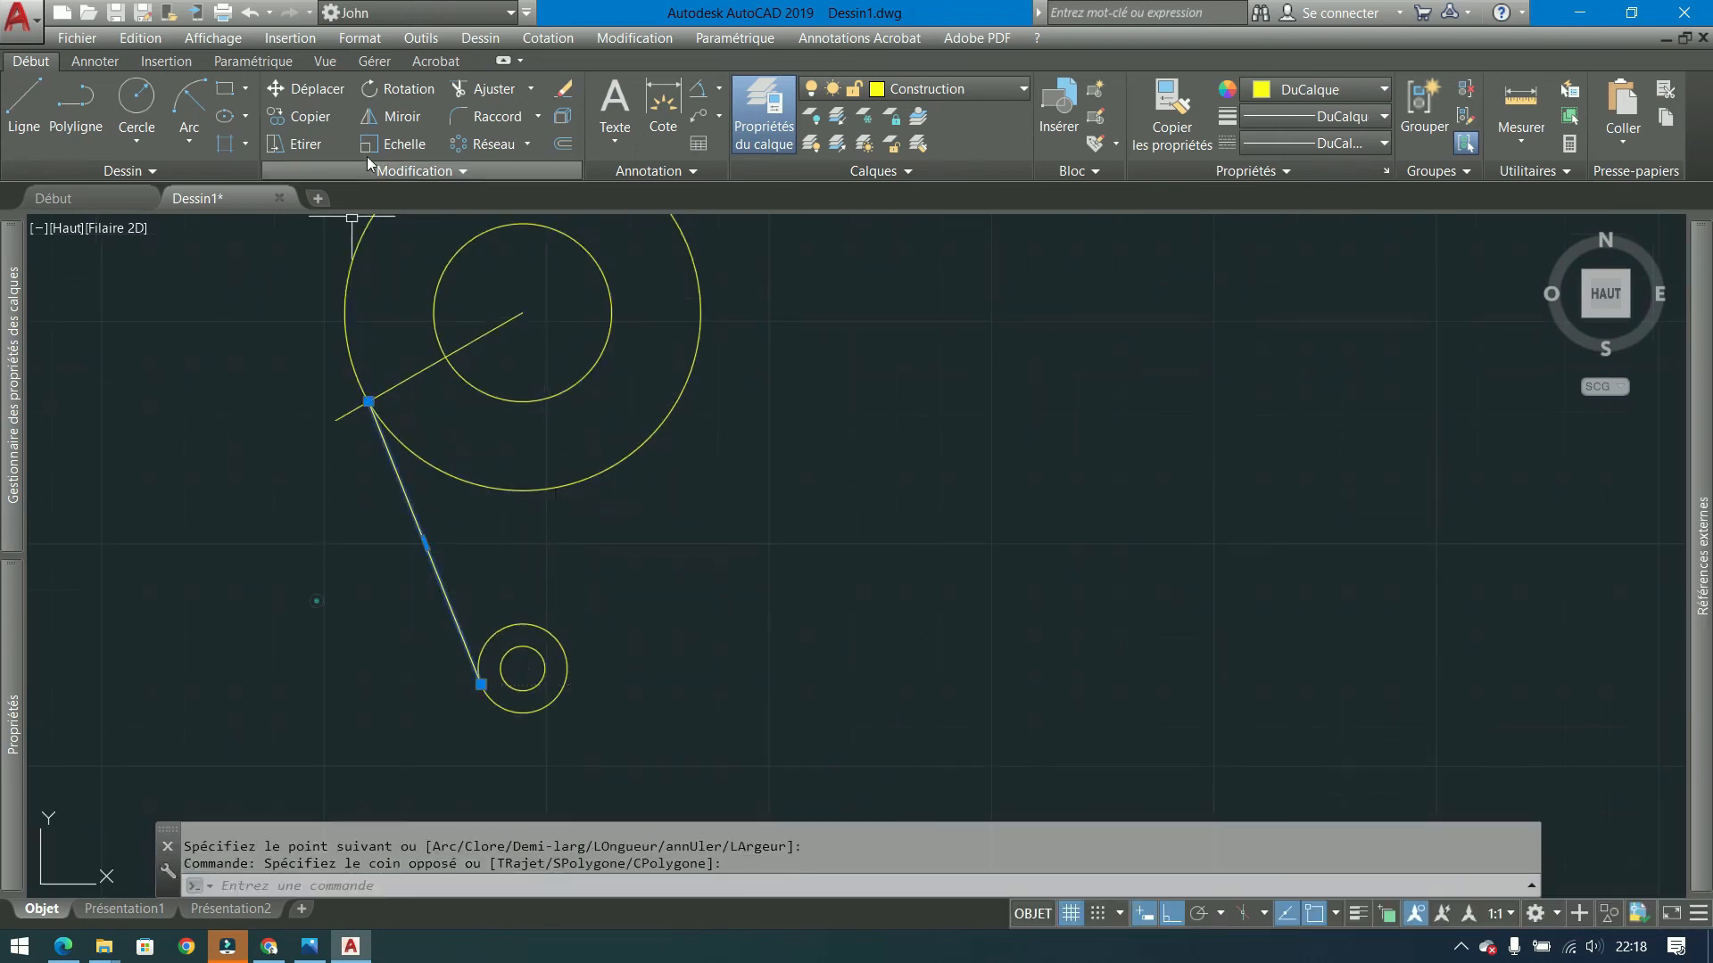
left_click(397, 116)
left_click(522, 312)
left_click(513, 577)
key("Return")
- Trim the upper part of the radius 10 circle between the two tangent lines
left_click(533, 571)
left_click(328, 678)
left_click(734, 564)
left_click(322, 753)
left_click(483, 88)
left_click(526, 627)
key("Return")
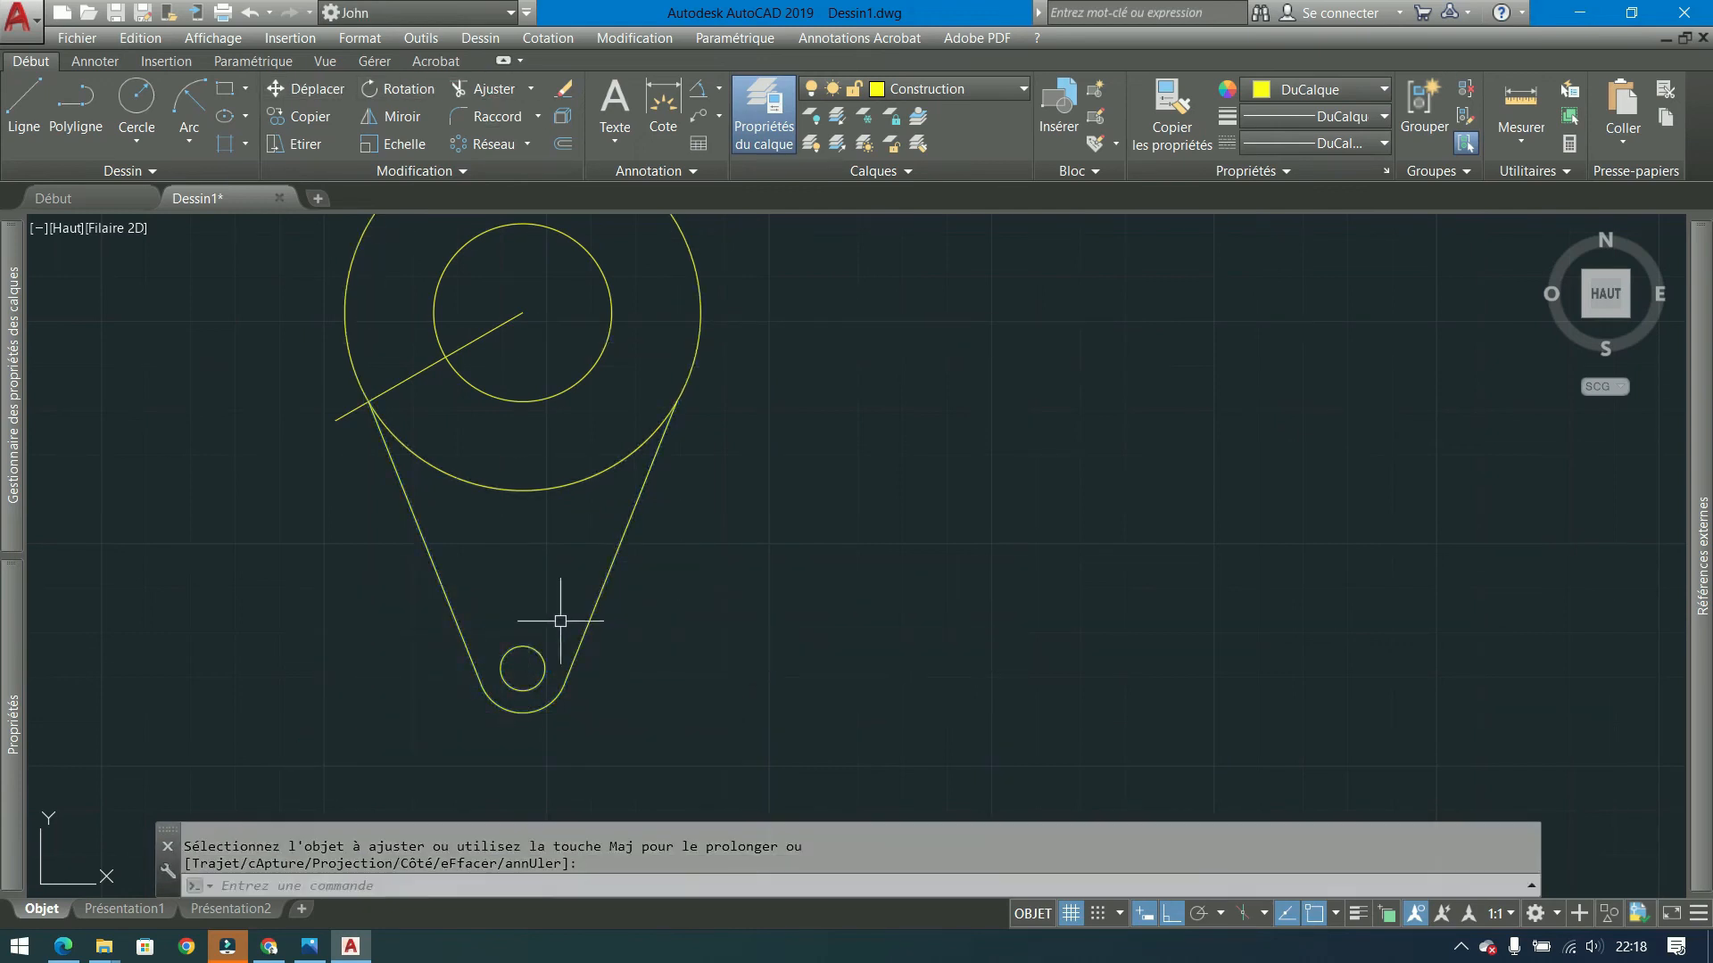
- Copy the radius 5 circle 25 straight up inside the arm
left_click(307, 116)
left_click(728, 687)
type("25")
key("Return")
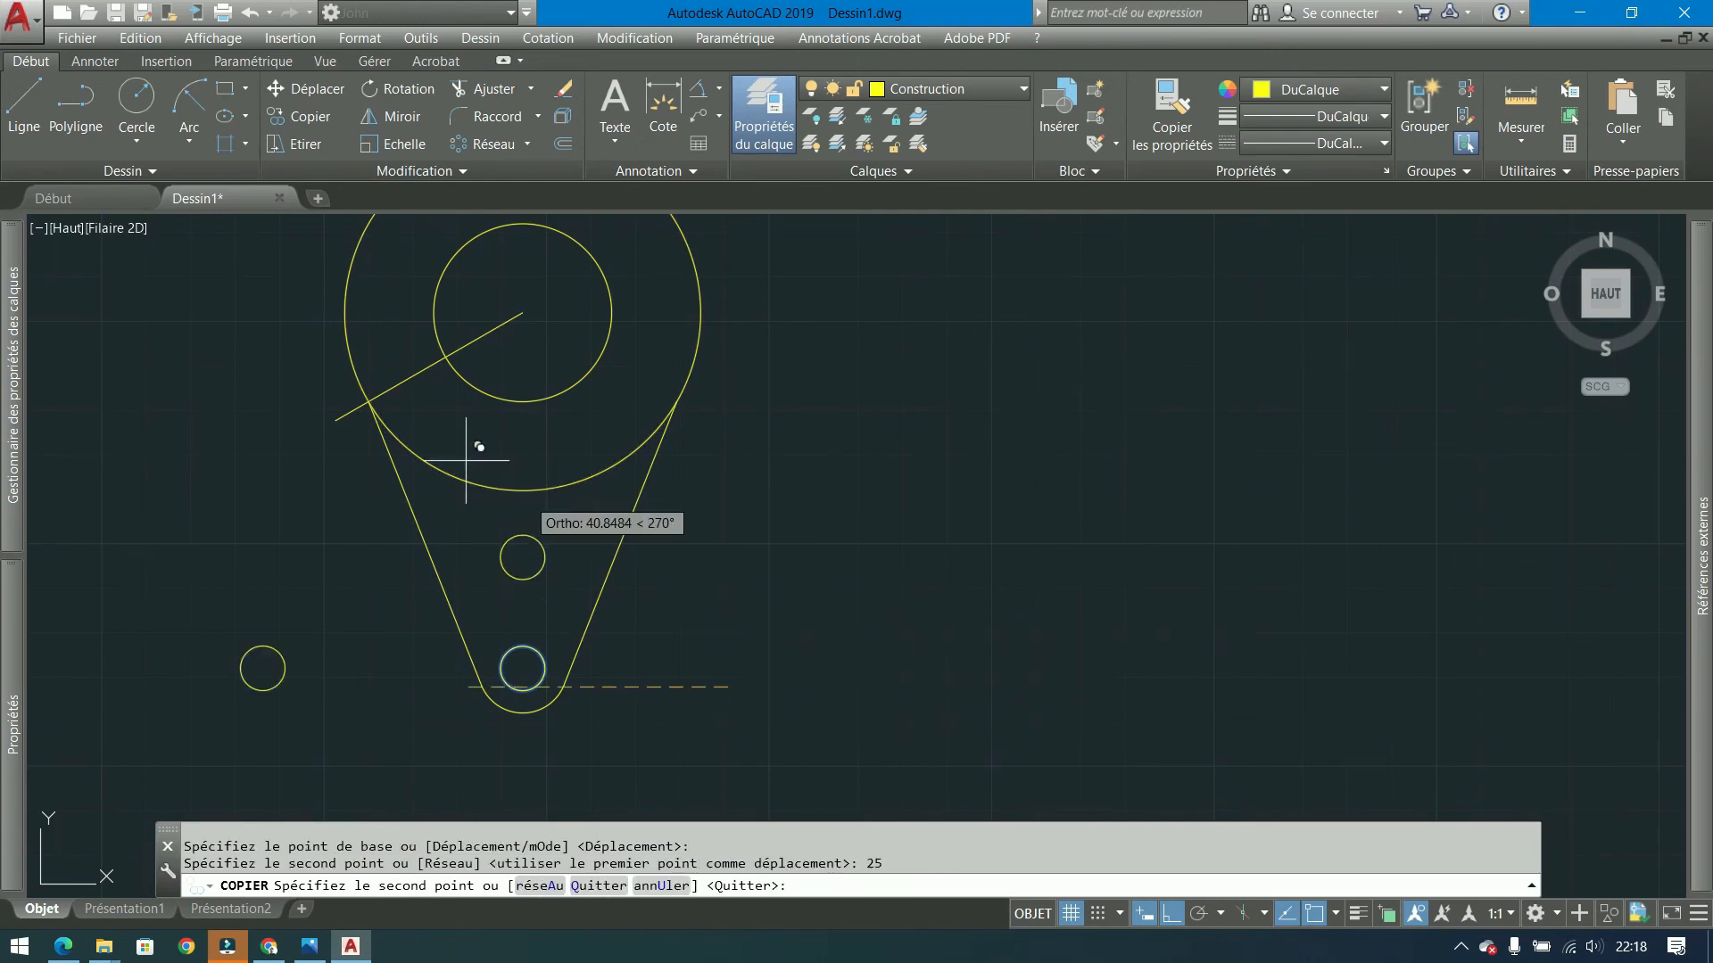
- Draw a rectangle from the lower small circle's left quadrant to the upper small circle's right quadrant
left_click(225, 88)
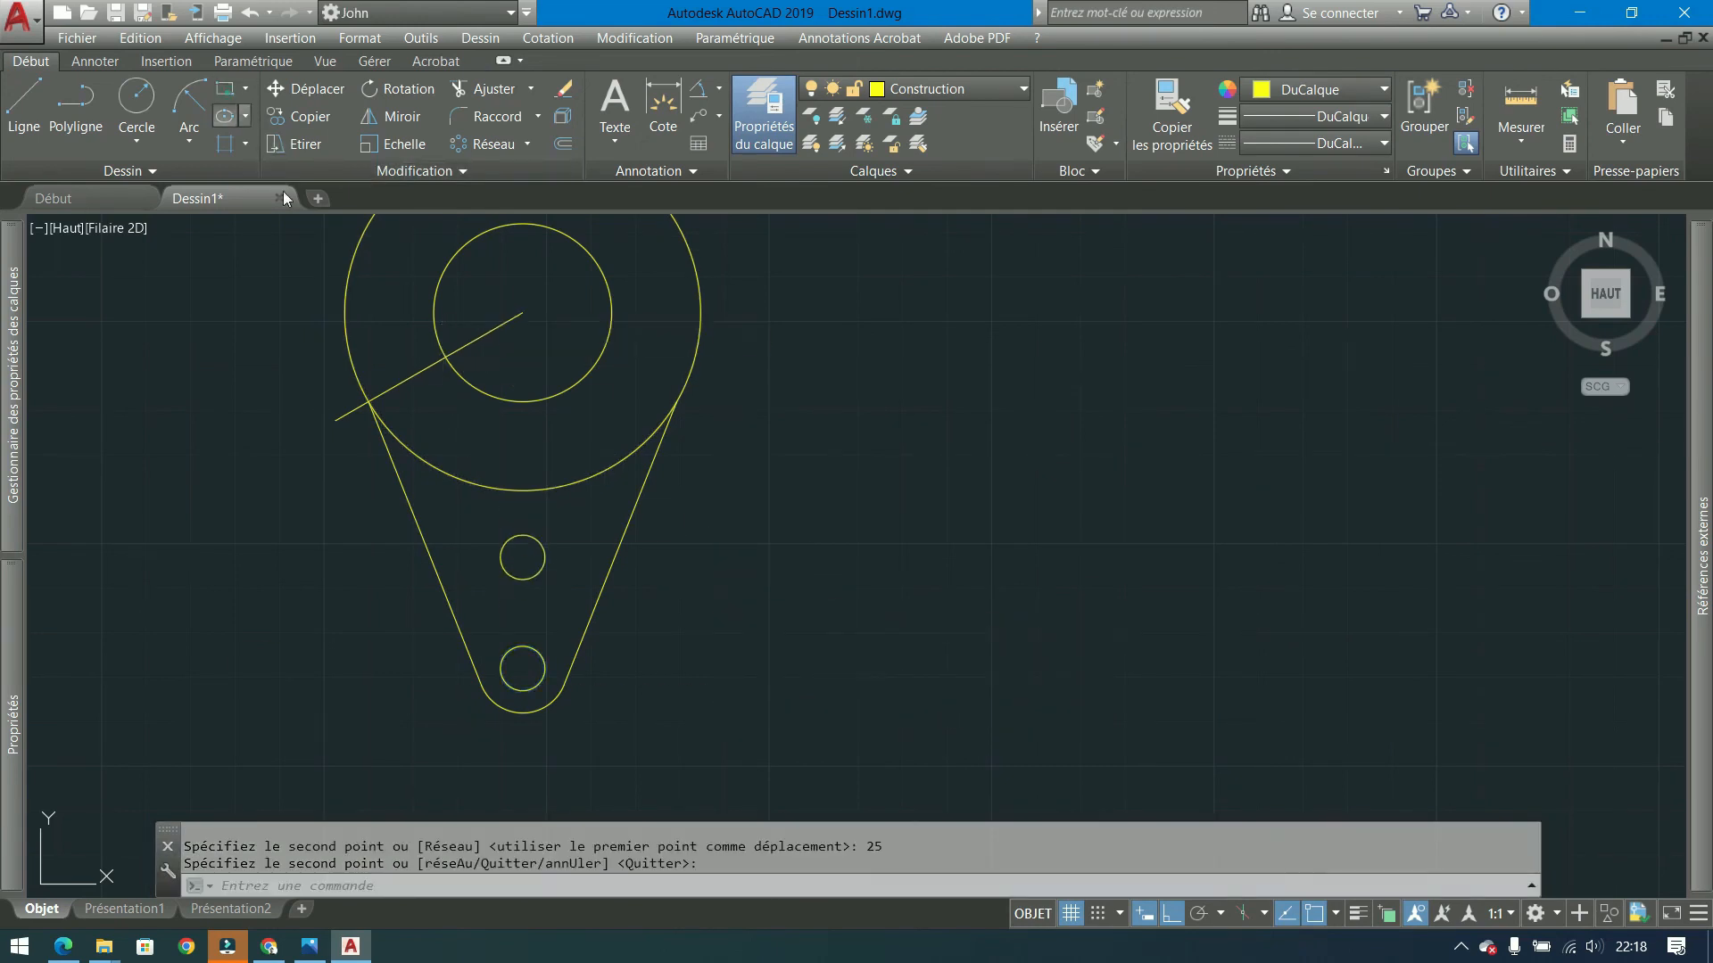
left_click(500, 669)
left_click(545, 559)
- Trim the rectangle's short sides and the circles' inner halves to leave a single slot outline
left_click(572, 541)
left_click(478, 681)
left_click(481, 88)
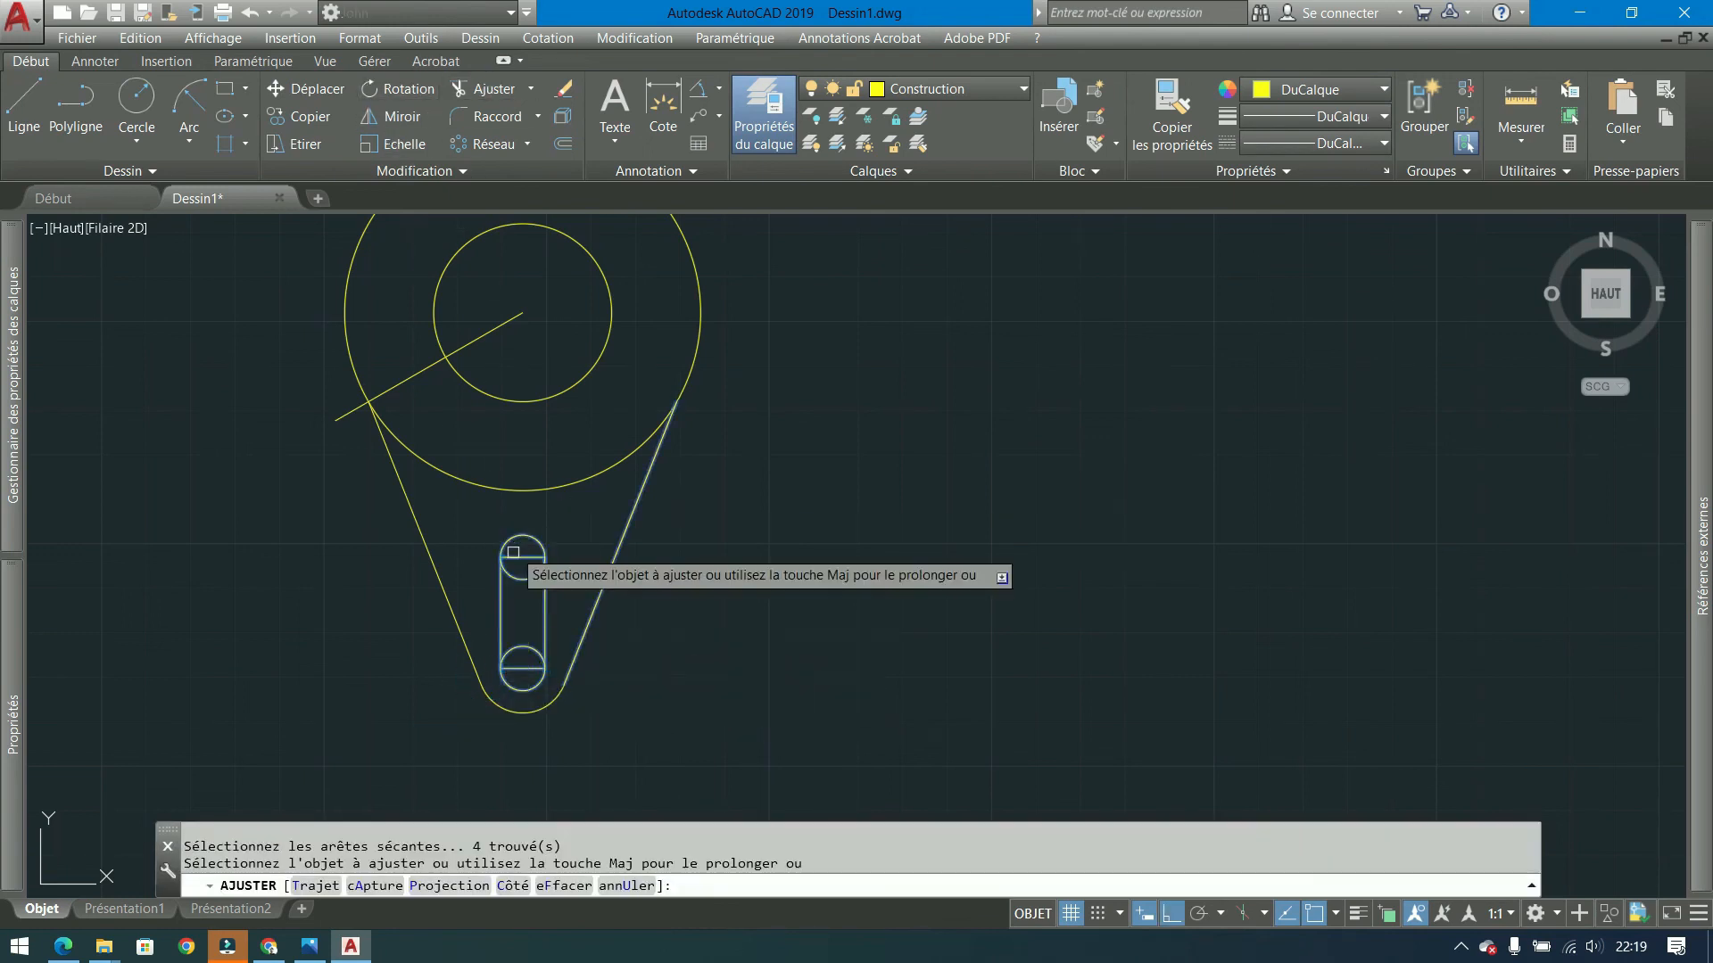
left_click(527, 547)
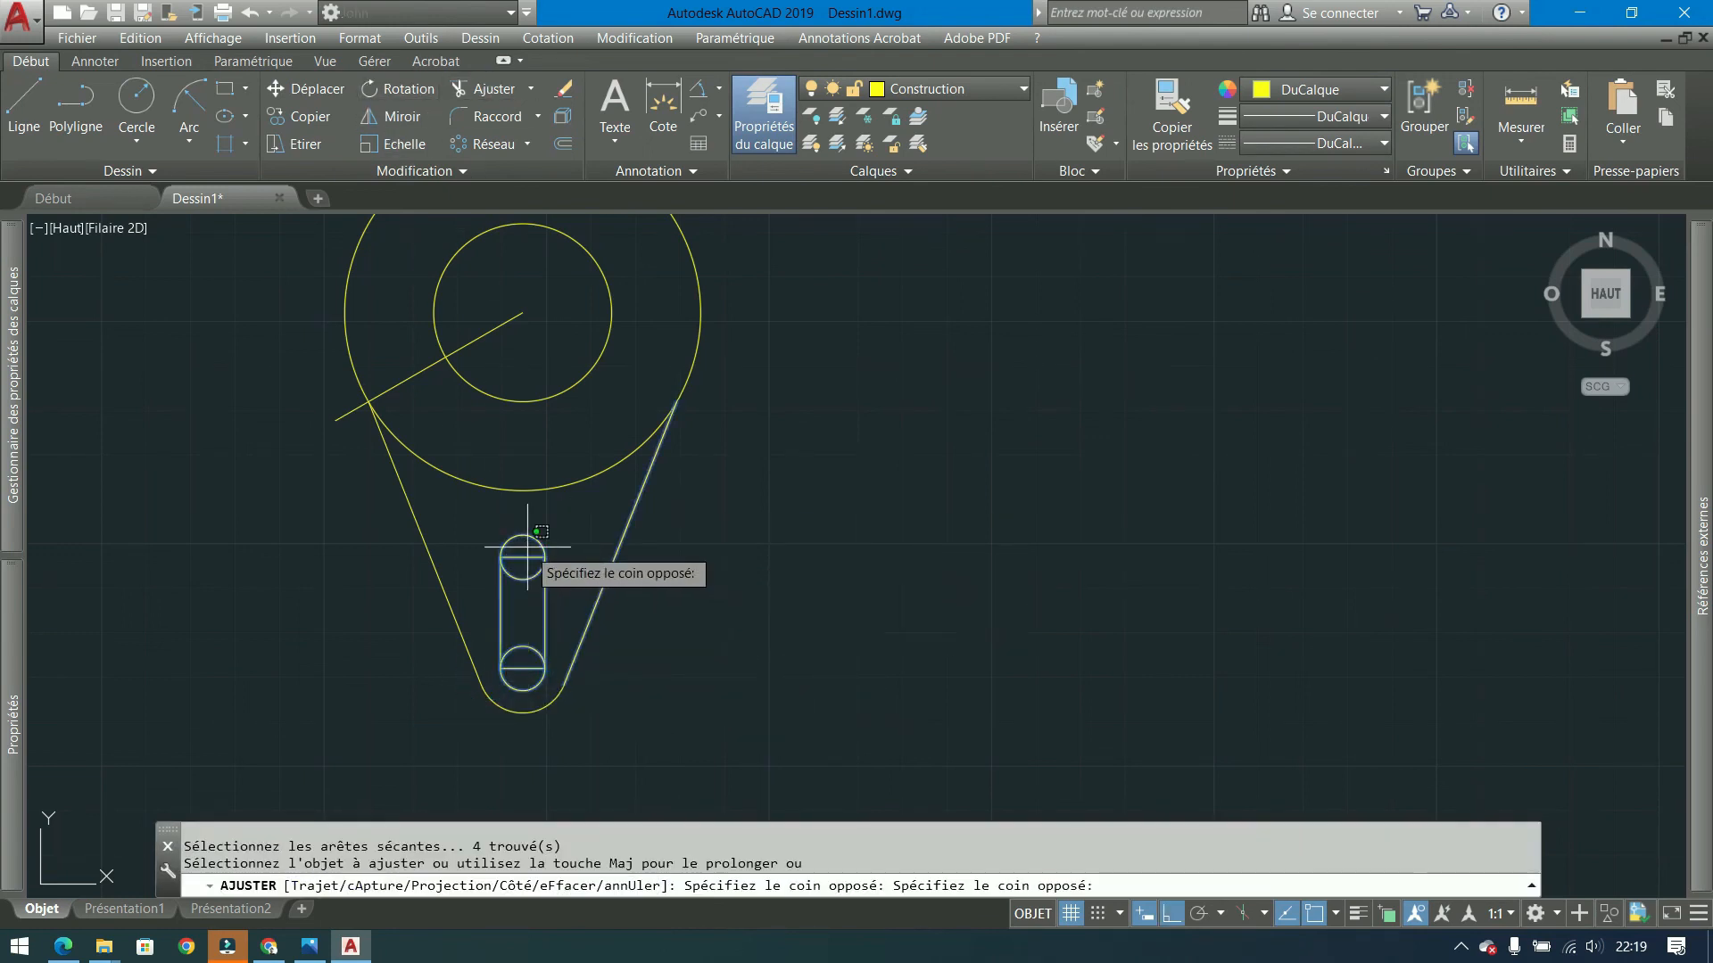
left_click(518, 650)
- Join the arm's tangent lines and end arc, and the slot's segments, into polylines
left_click(745, 532)
left_click(276, 746)
left_click(459, 174)
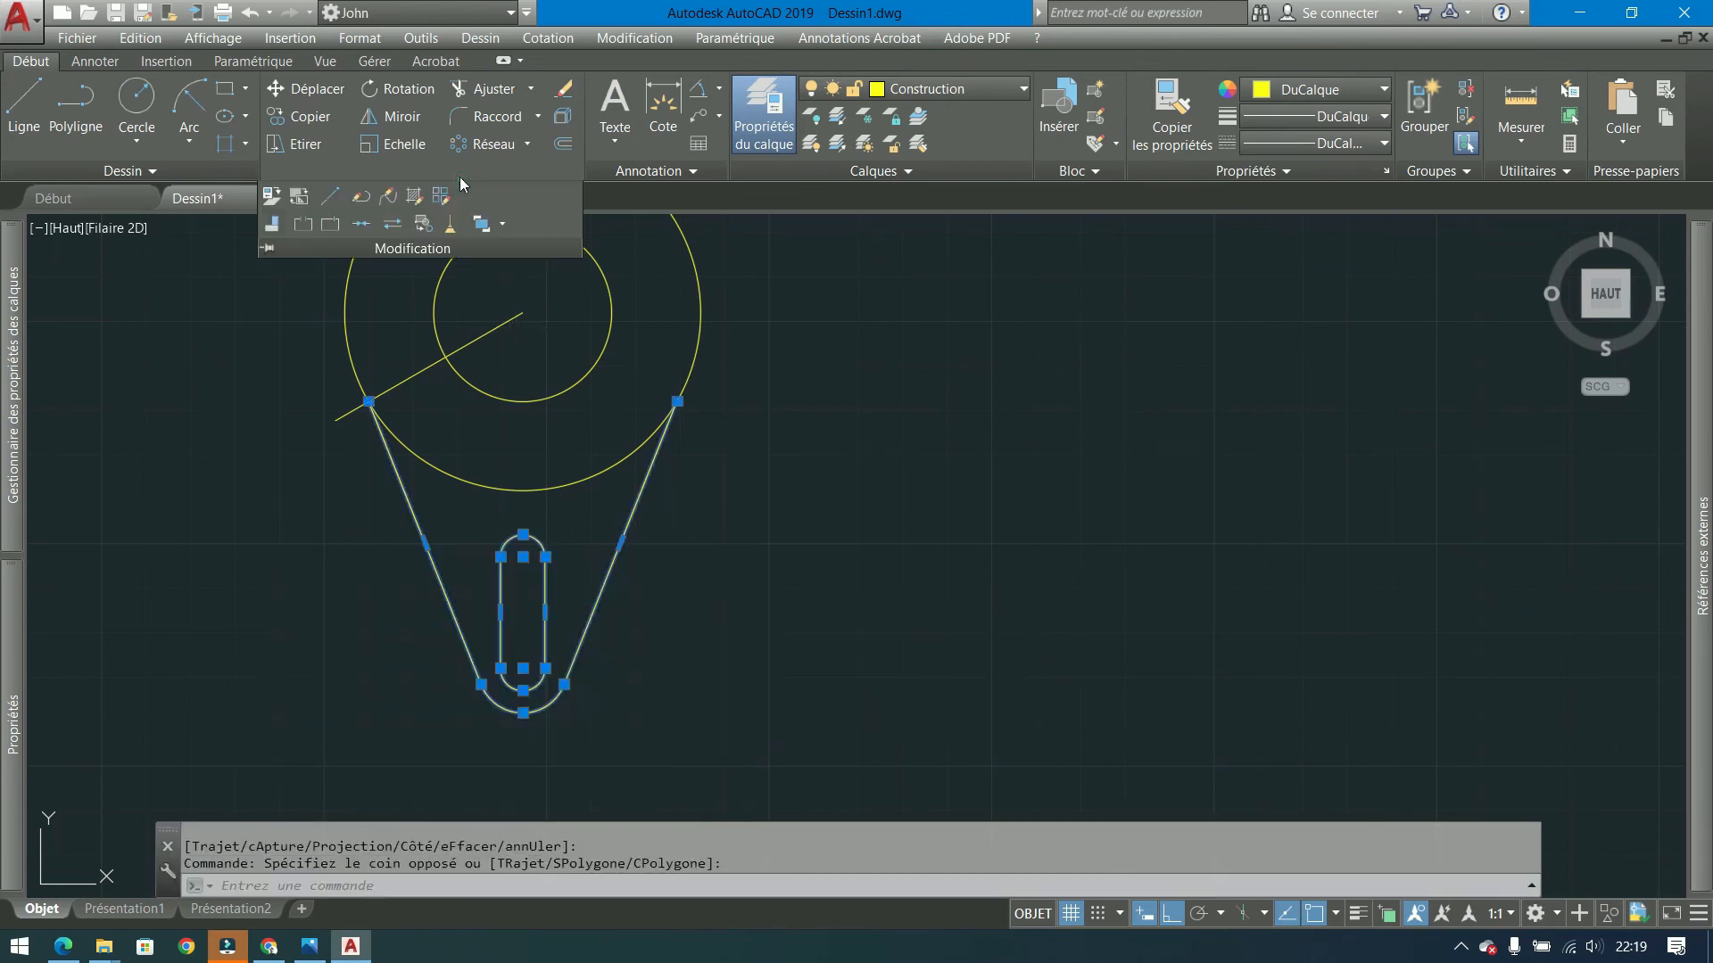
left_click(360, 223)
- Create a polar array of the arm and its slot around the circles' centre, with 3 items over 360 degrees
scroll(555, 453, "down", 4)
left_click(621, 510)
left_click(436, 590)
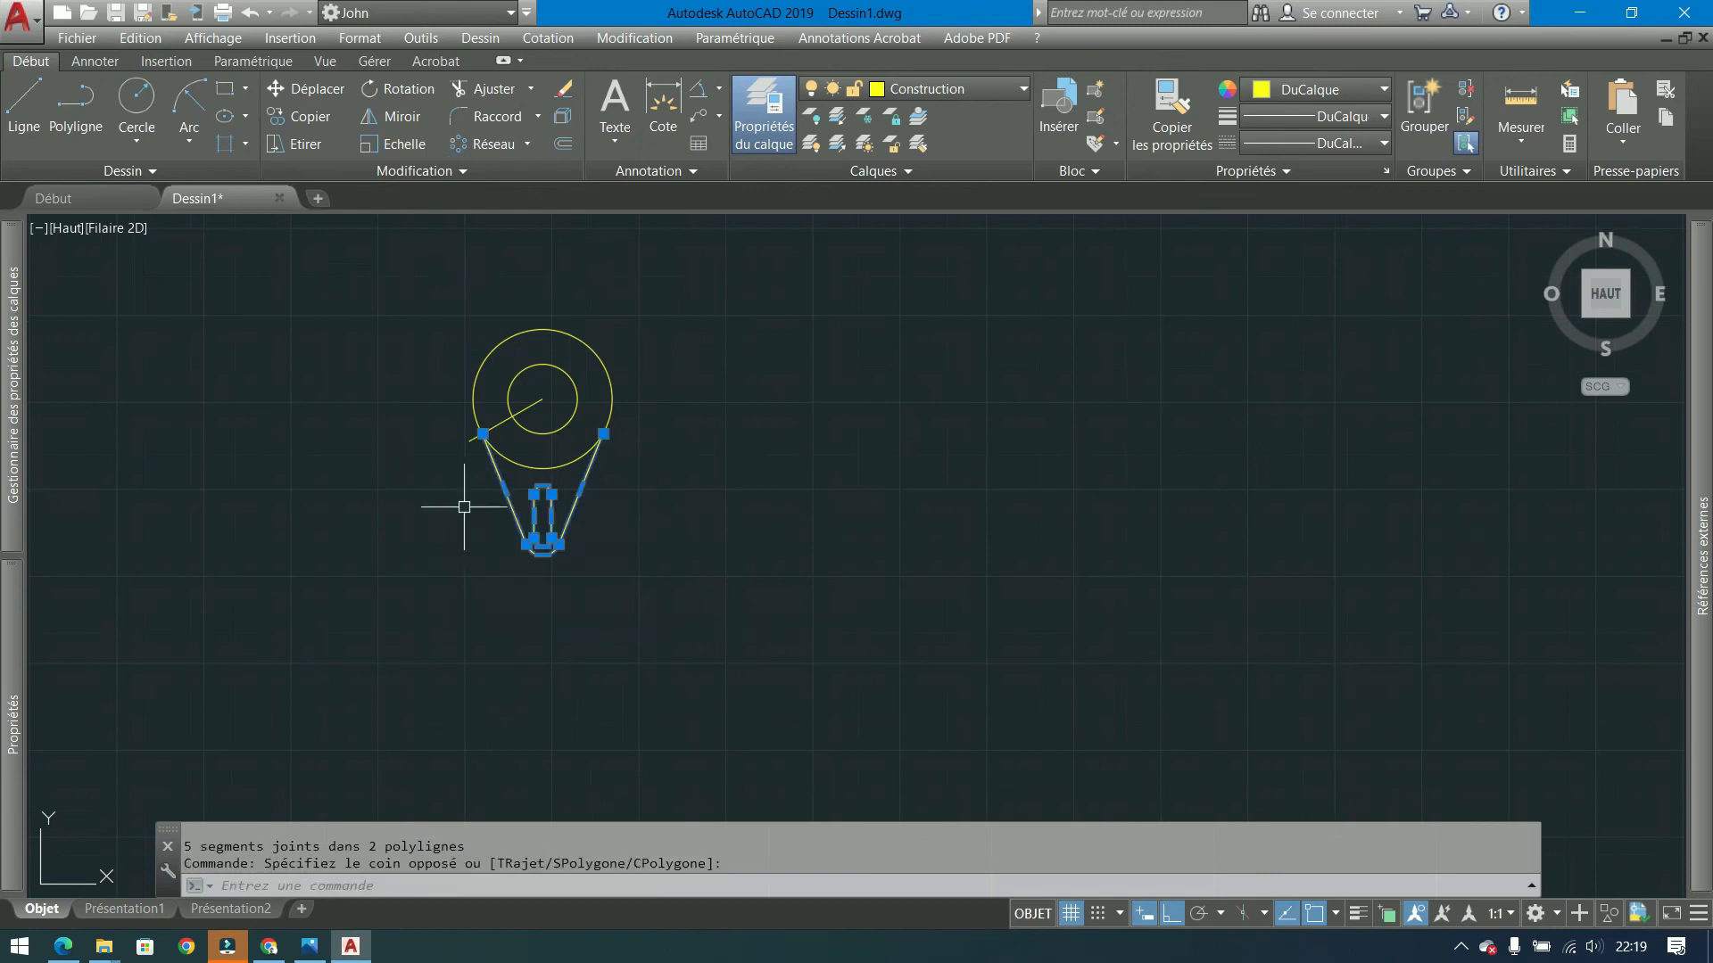
left_click(490, 142)
left_click(542, 399)
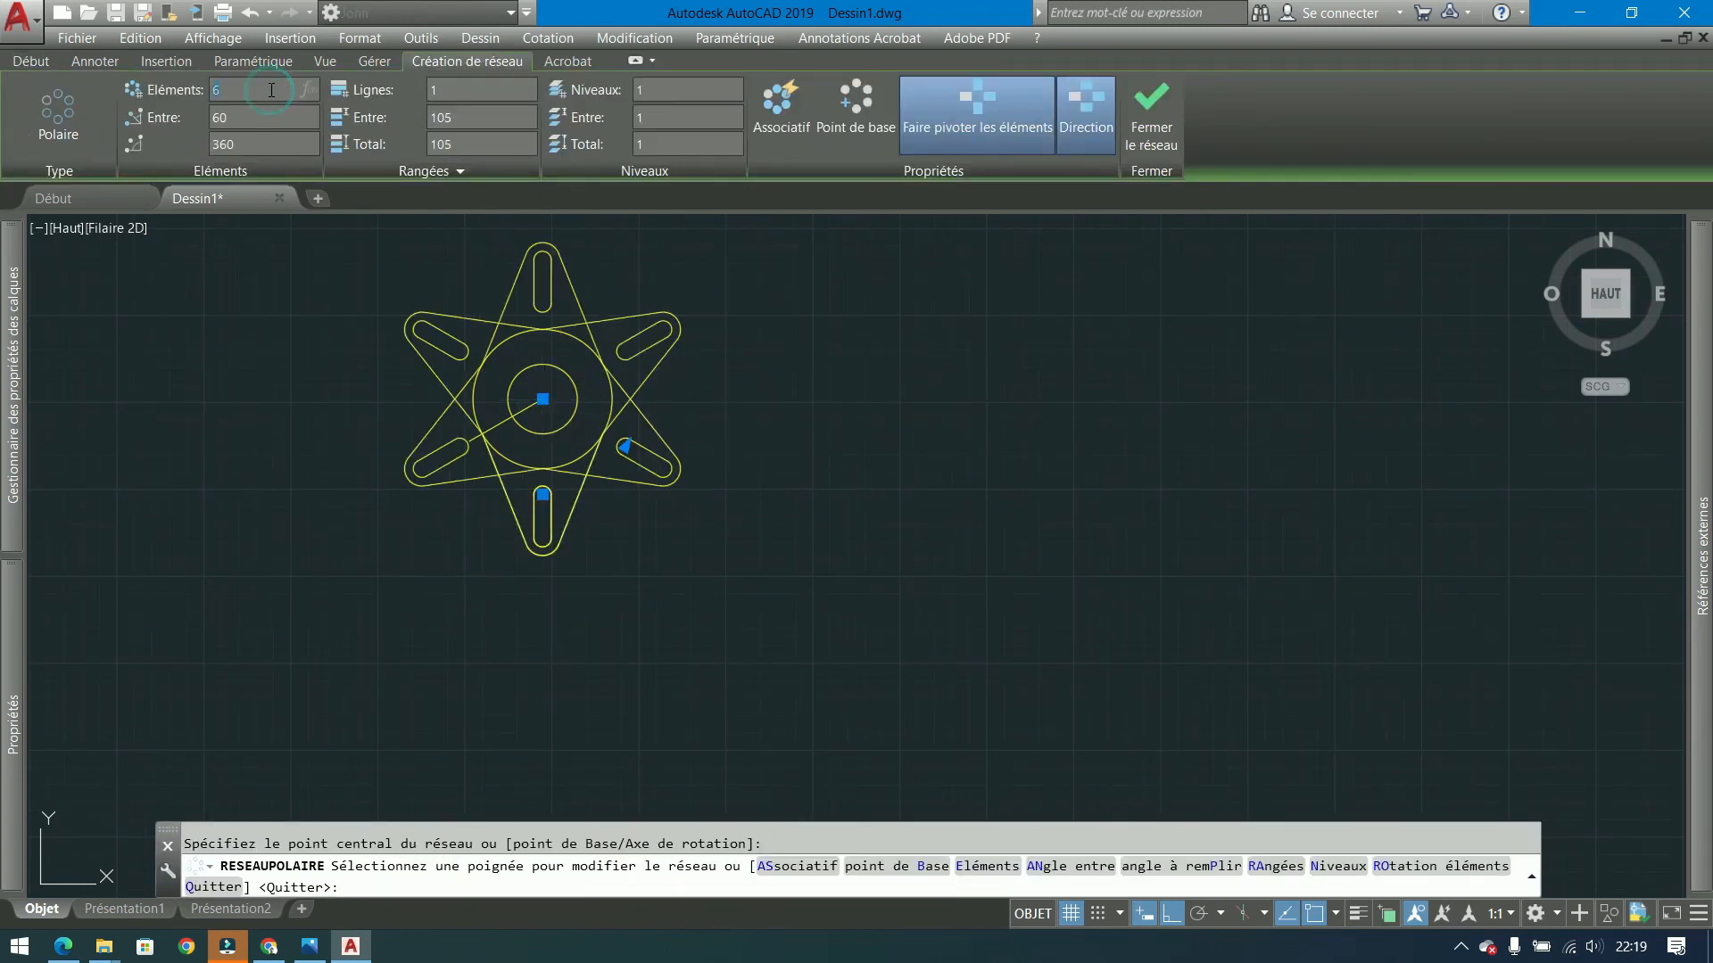
key("Return")
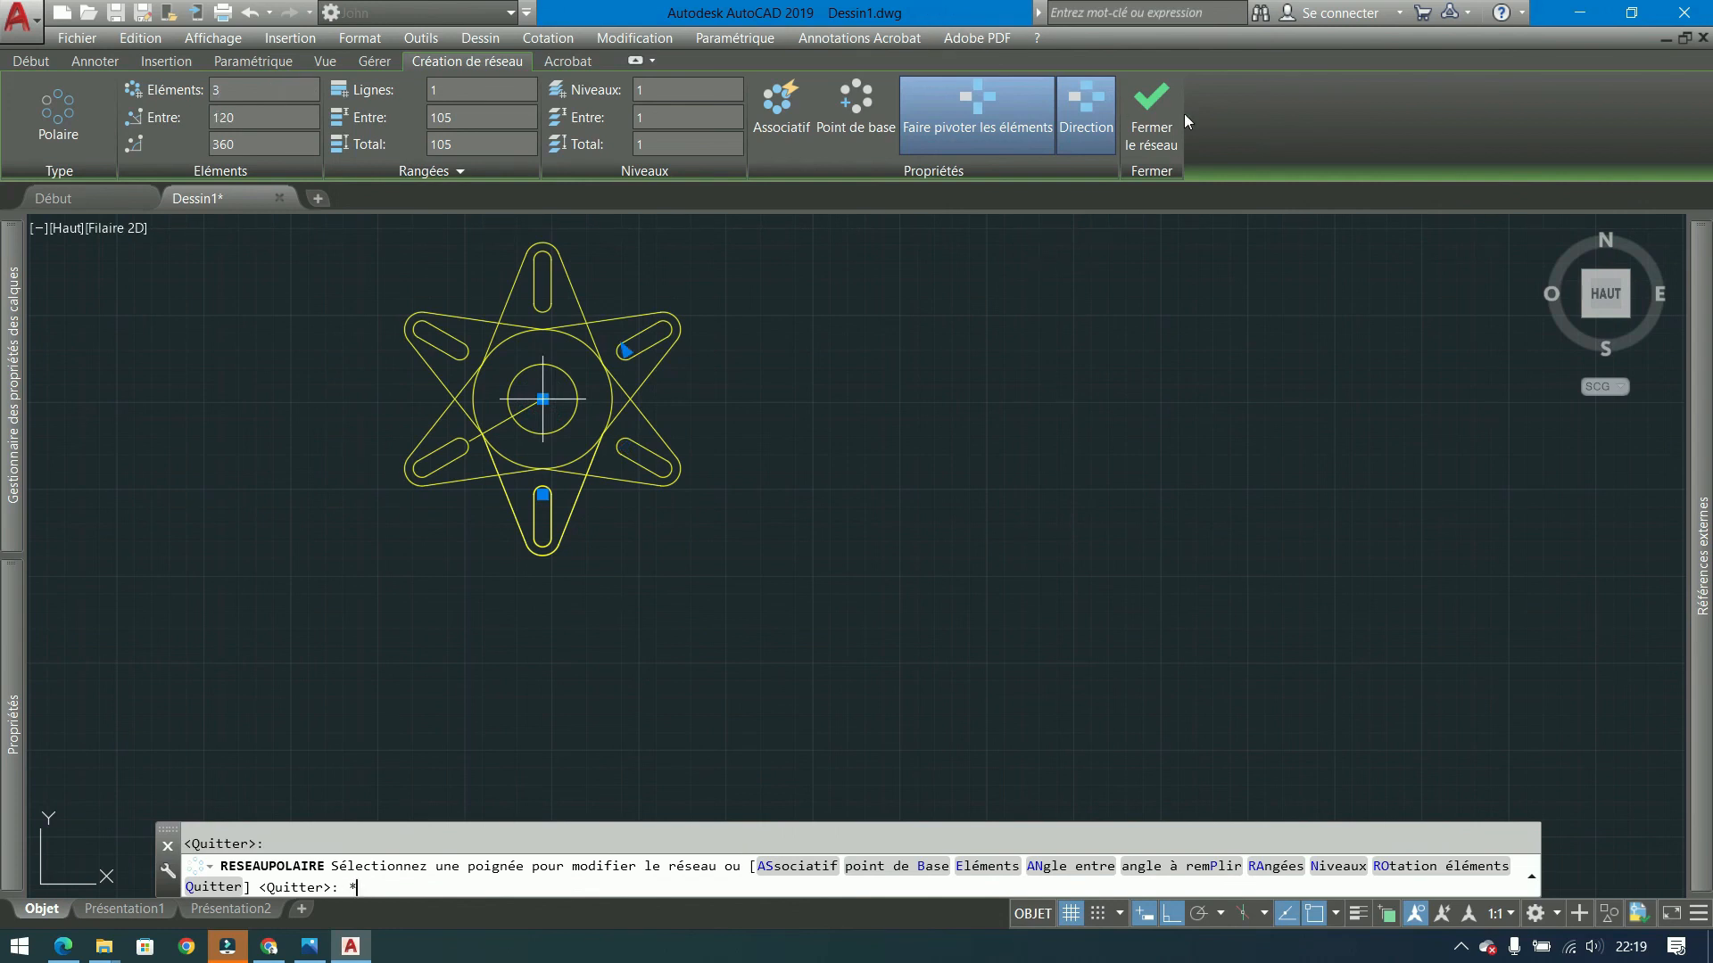
left_click(1153, 116)
- Delete the rotated construction line running from the circles' centre
left_click(533, 397)
left_click(532, 410)
key("Delete")
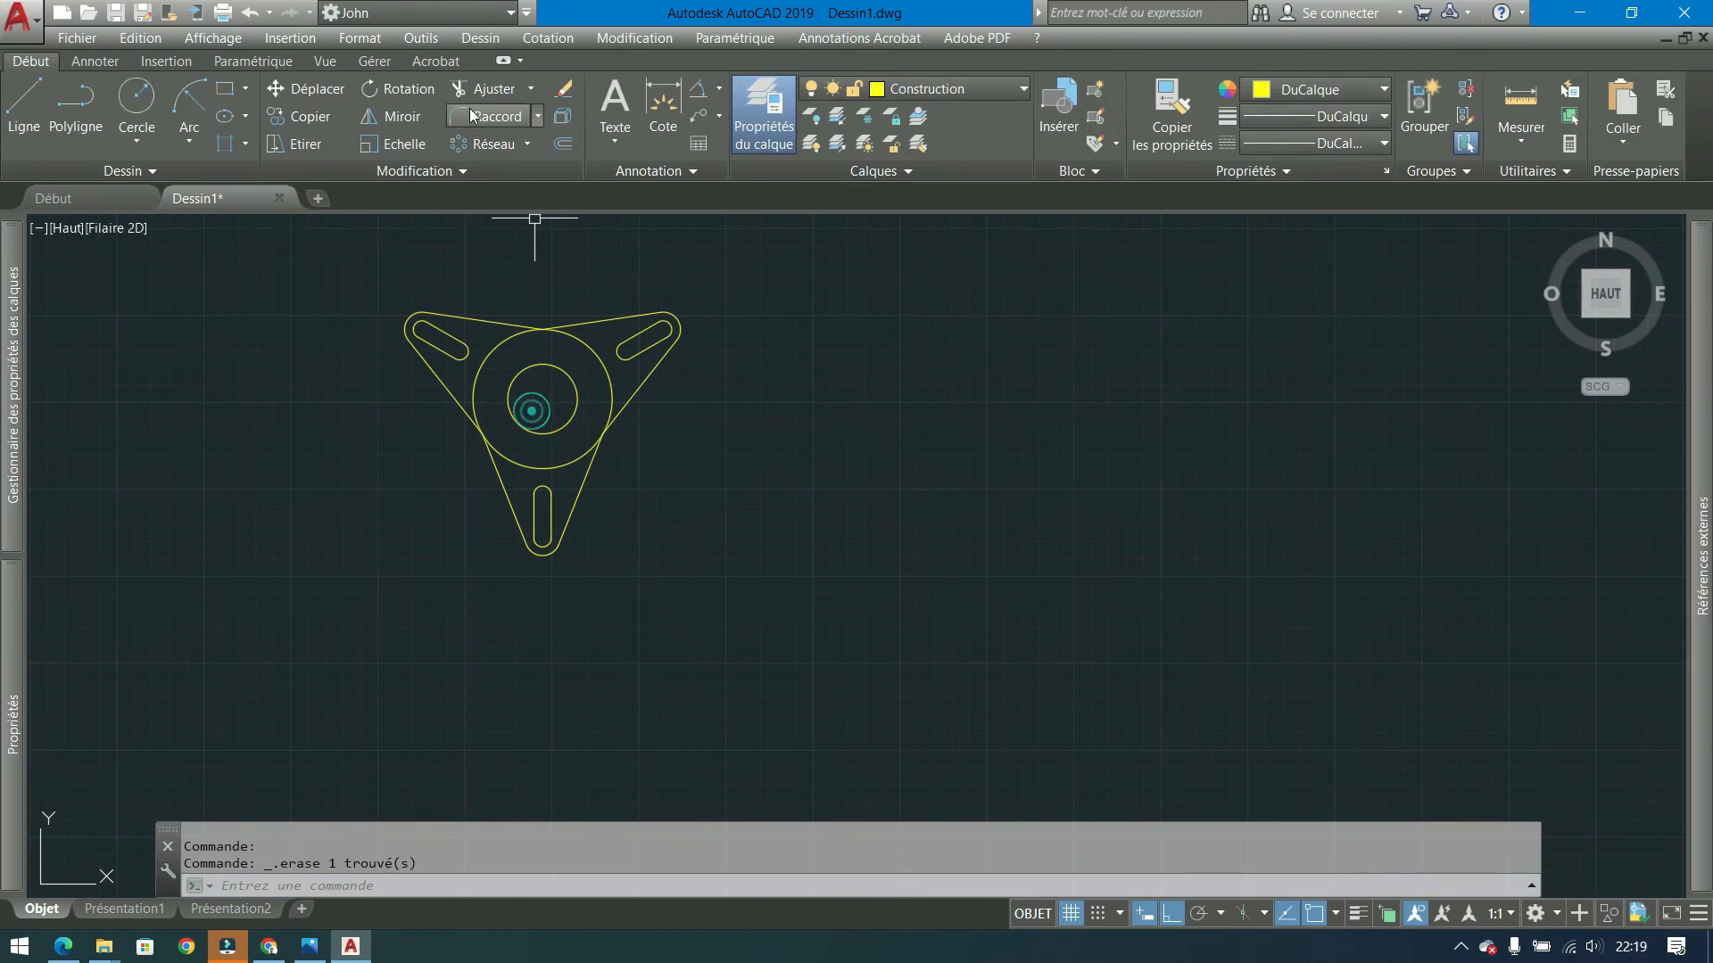
- Connect the outlines of the three arms with Fillet at each corner where neighbouring arms meet
left_click(486, 116)
left_click(470, 319)
left_click(596, 319)
key("Return")
left_click(598, 471)
left_click(513, 490)
key("Return")
left_click(505, 488)
left_click(460, 410)
- Move the whole plate, including the circles, arms and slots, to the Tracé layer and clear the selection
left_click(725, 282)
left_click(406, 528)
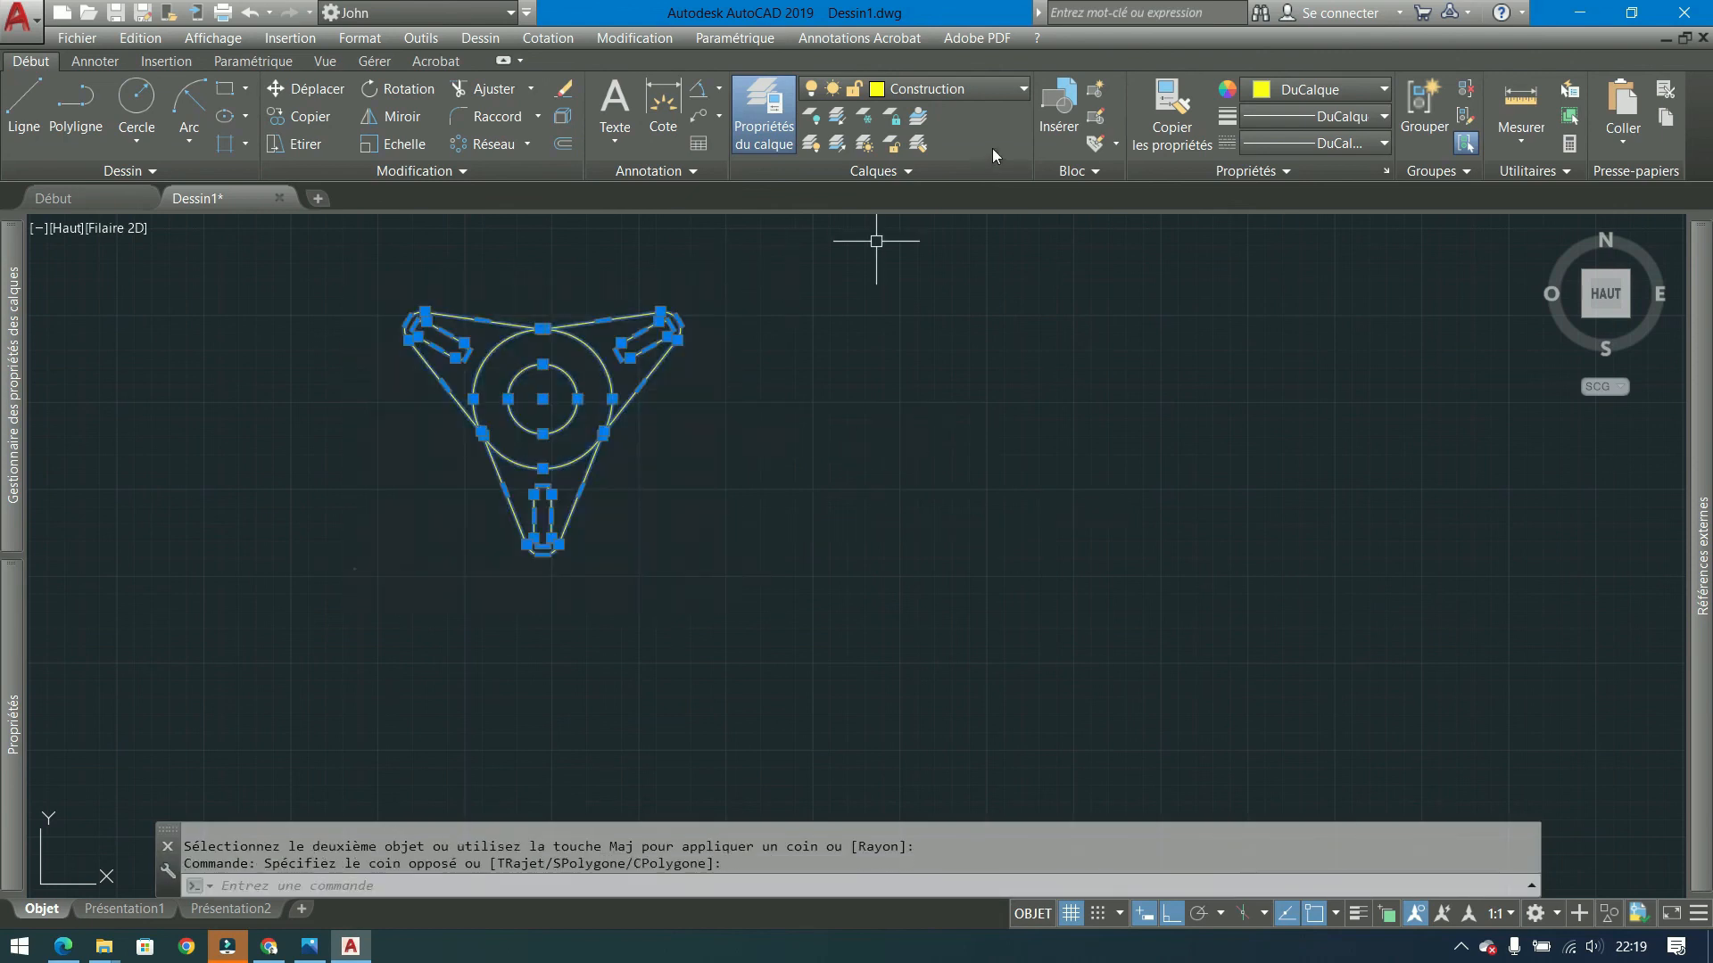
left_click(928, 88)
left_click(923, 194)
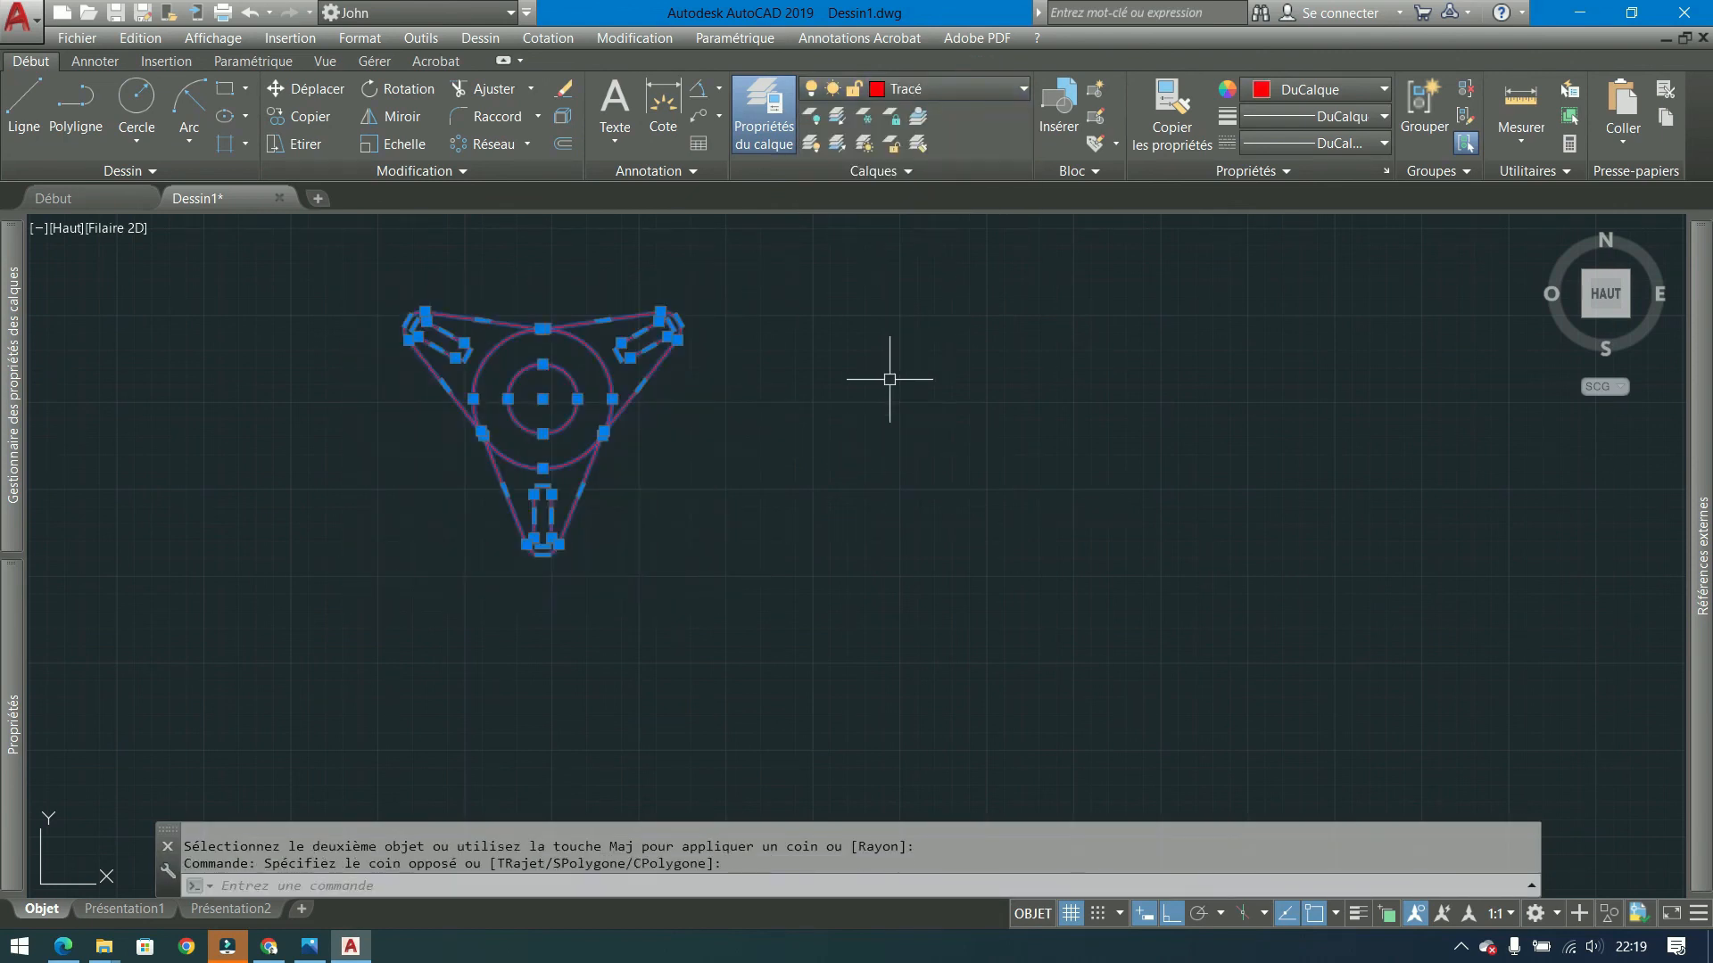
key("Escape")
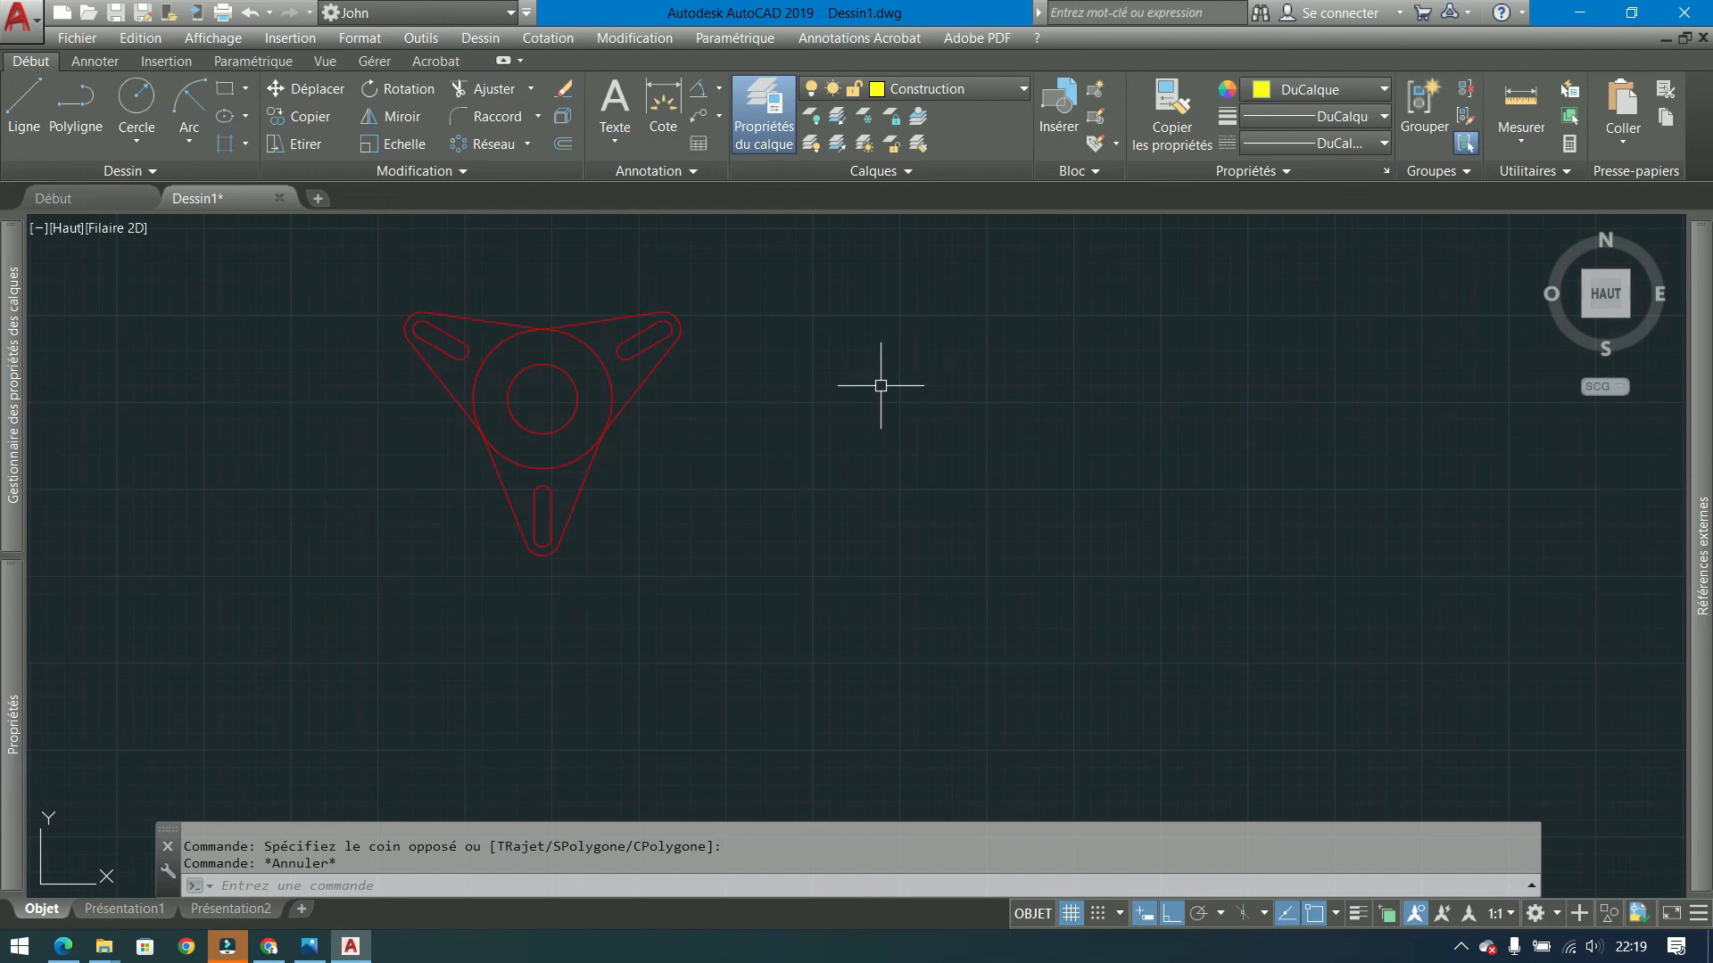